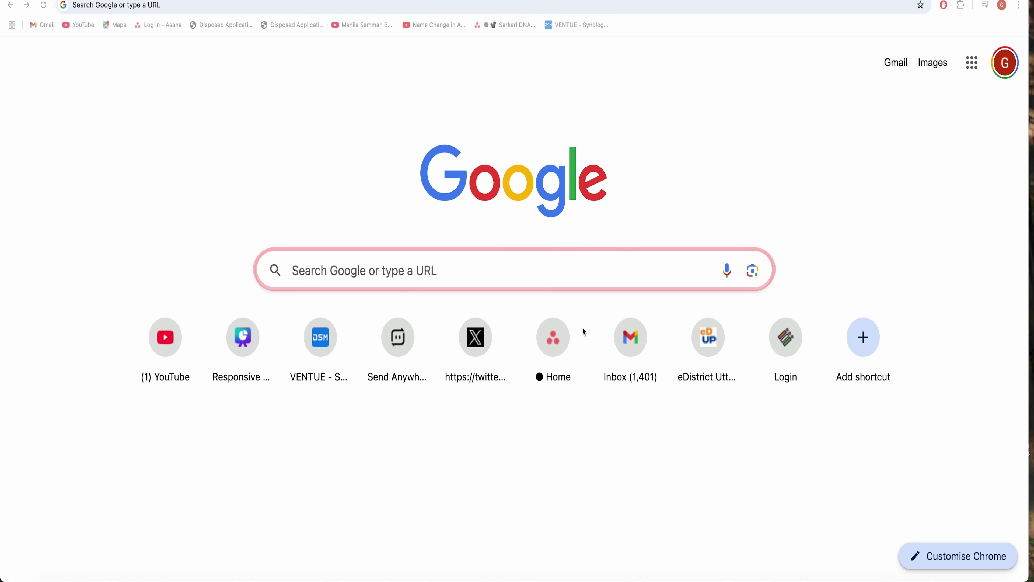
Search Google for 'parivahan sewa' and open the Parivahan Sewa home page from the results
left_click(574, 280)
type("pa")
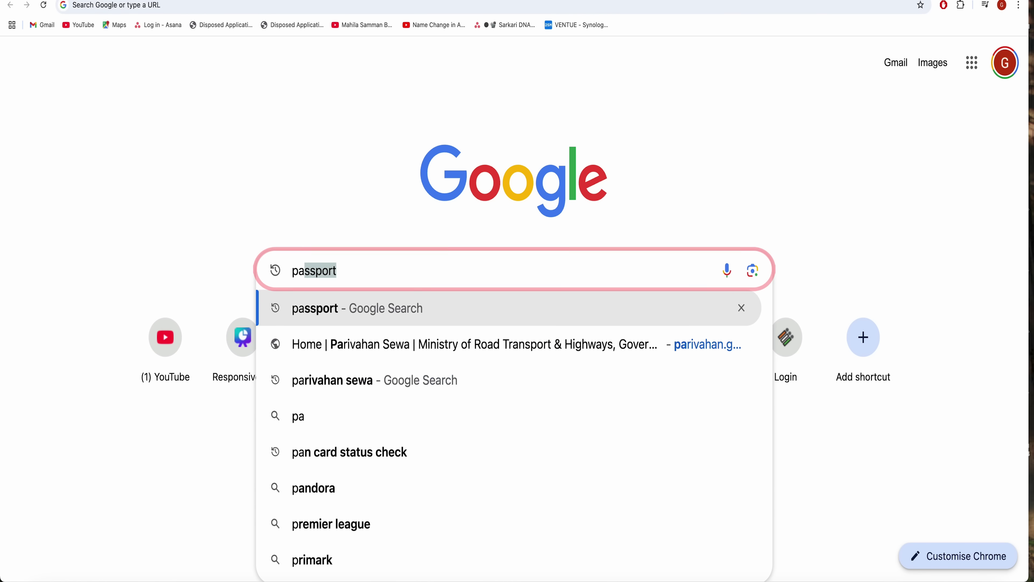
type("ri")
key("Return")
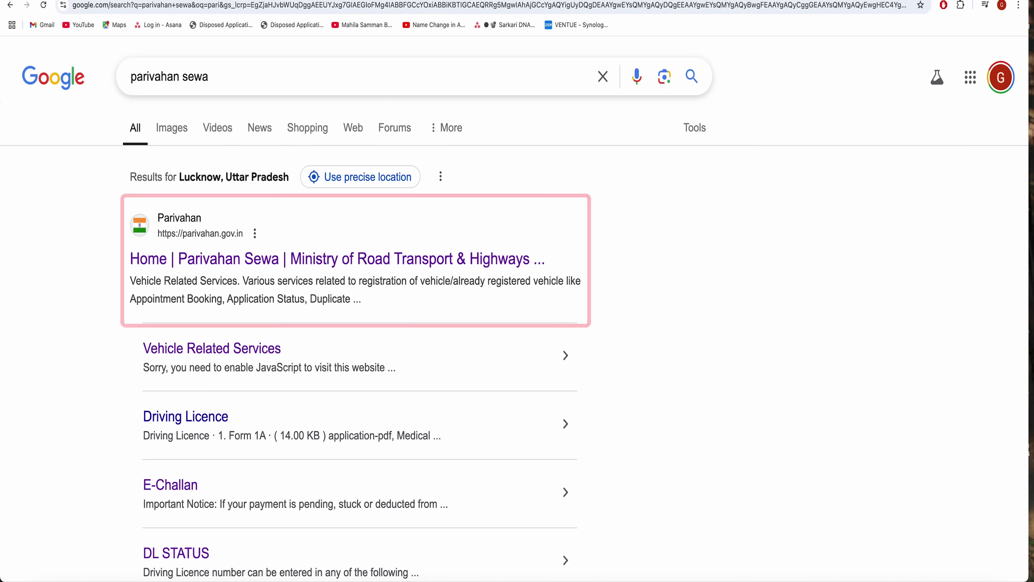
left_click(364, 264)
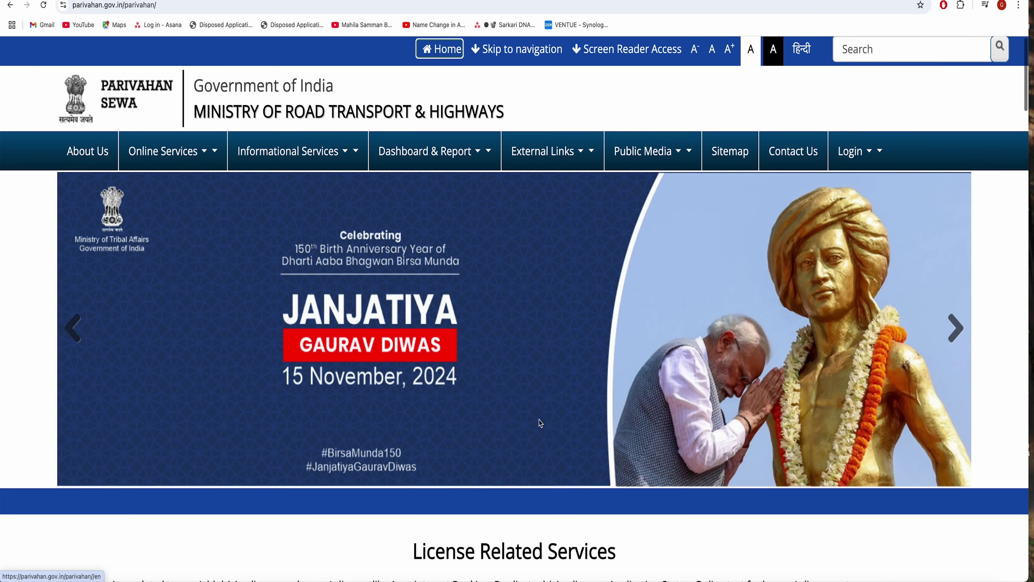
Open the Drivers/Learners License services from License Related Services on Parivahan Sewa
scroll(493, 407, "down", 5)
scroll(529, 408, "down", 5)
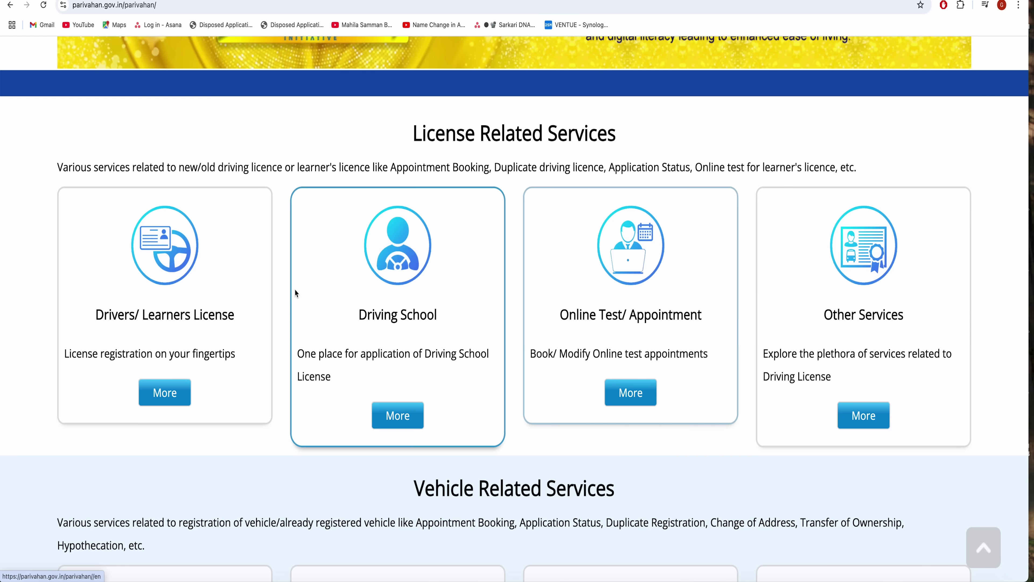
scroll(729, 321, "down", 2)
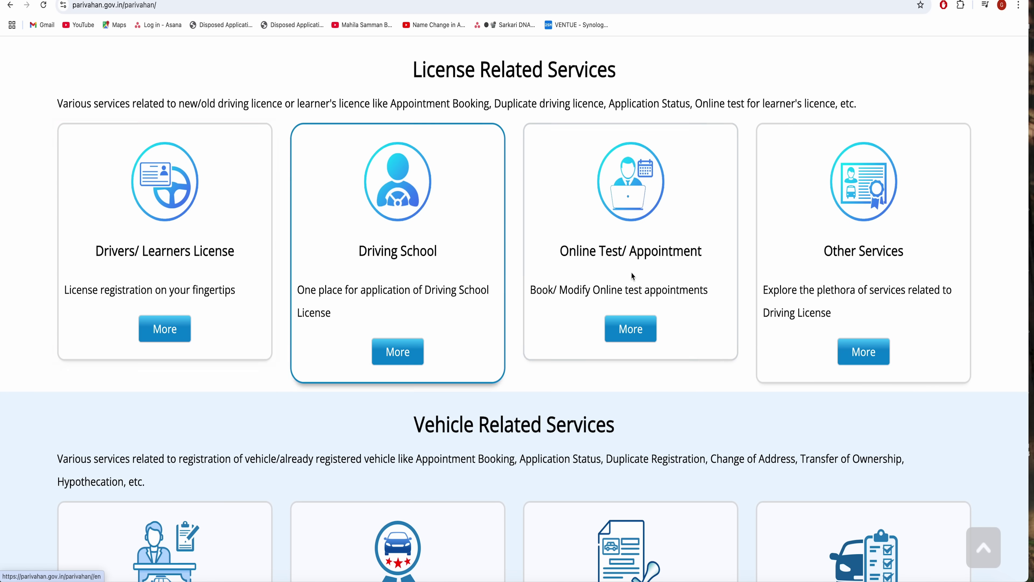
scroll(489, 318, "up", 1)
left_click(167, 367)
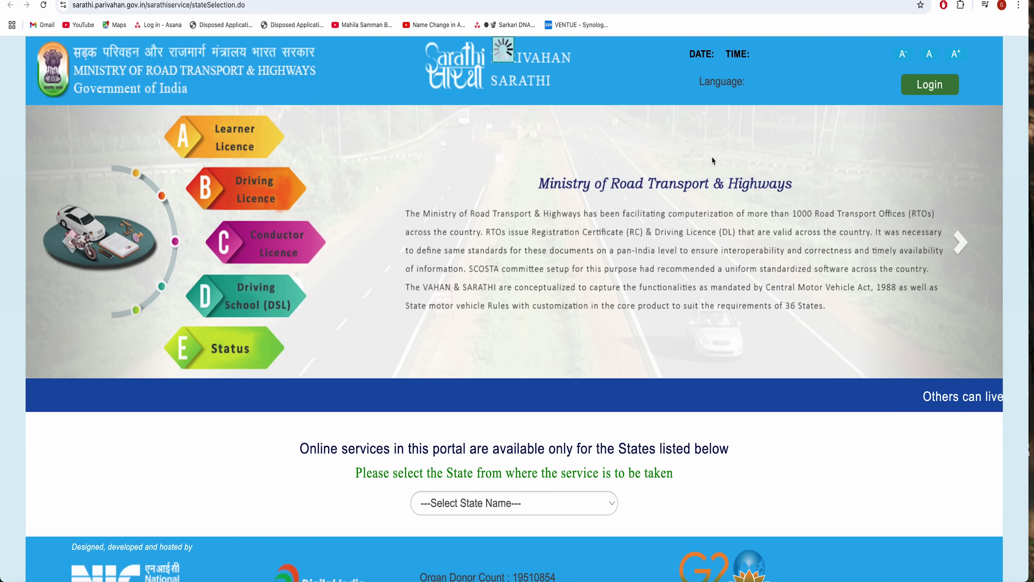
Select Uttar Pradesh as the state and skip the Contactless Licence Services notice
scroll(651, 338, "down", 2)
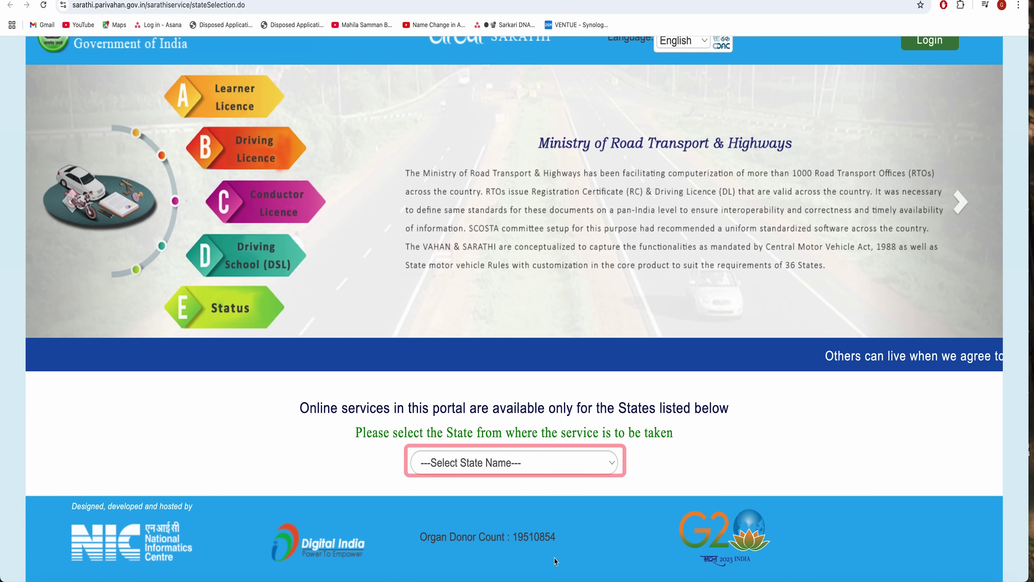
left_click(513, 464)
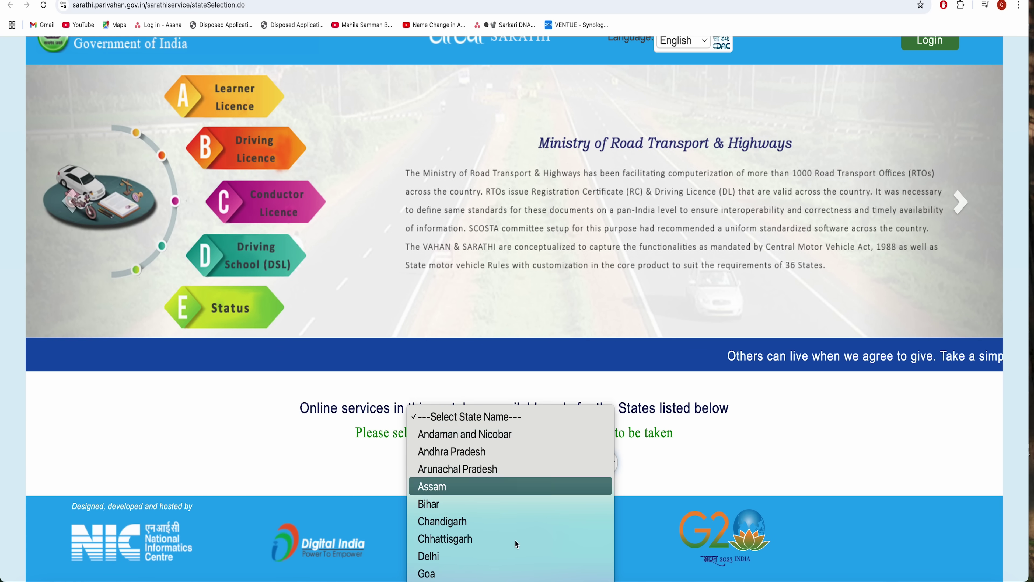
scroll(516, 545, "down", 10)
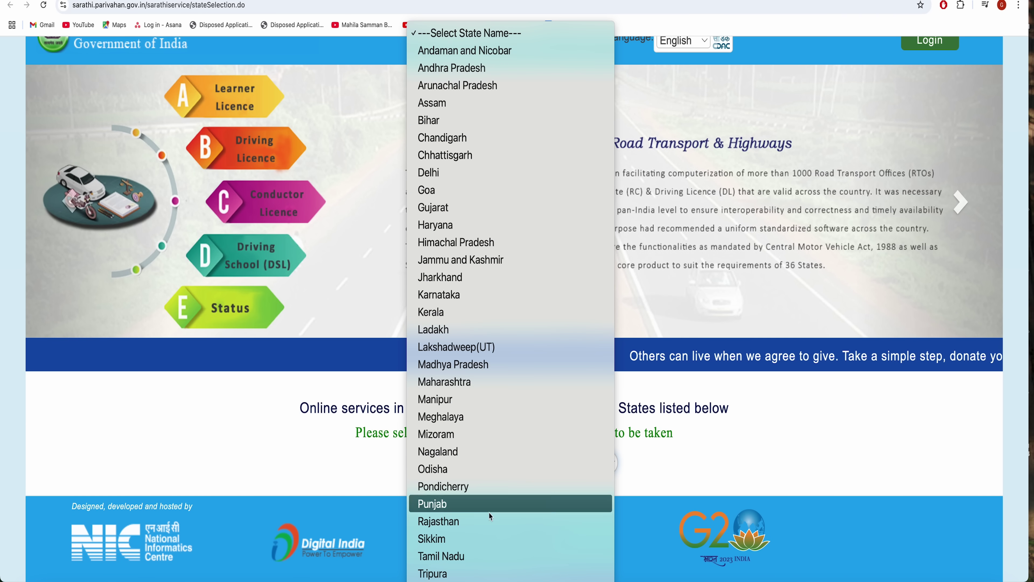
scroll(489, 513, "down", 3)
left_click(509, 563)
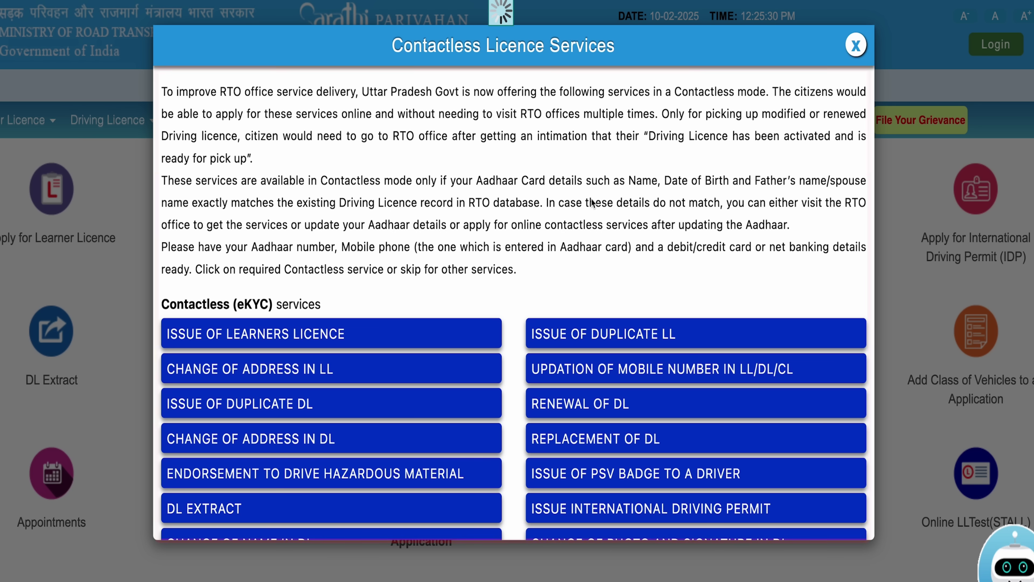
scroll(704, 491, "down", 7)
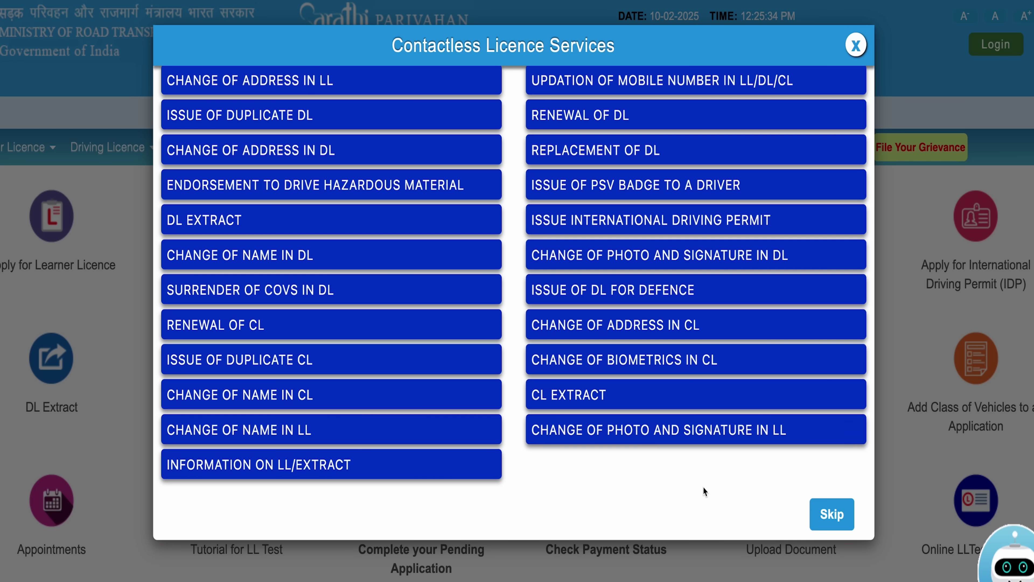
left_click(839, 518)
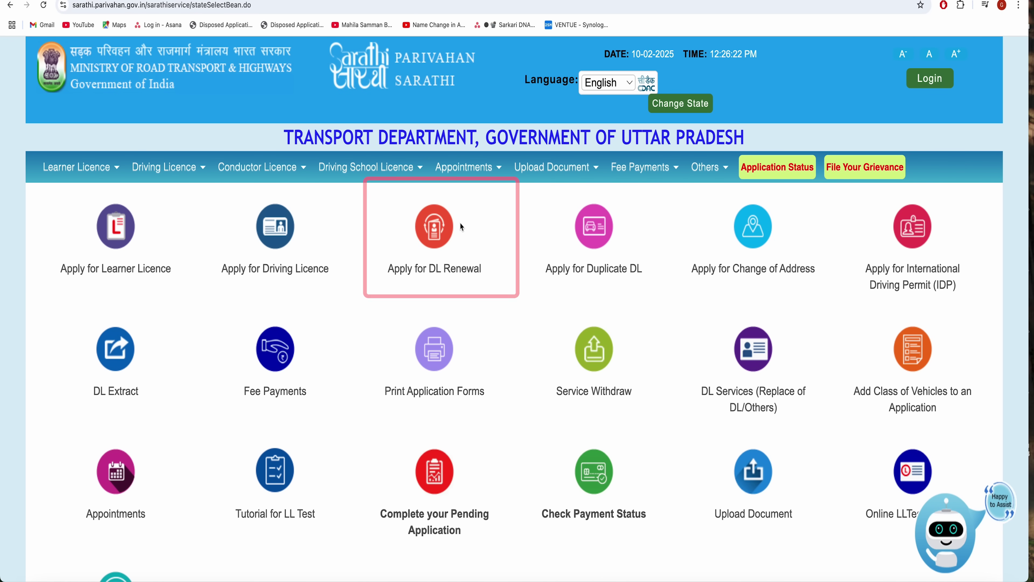
Start an Apply for DL Renewal application and scroll through its instructions
left_click(480, 235)
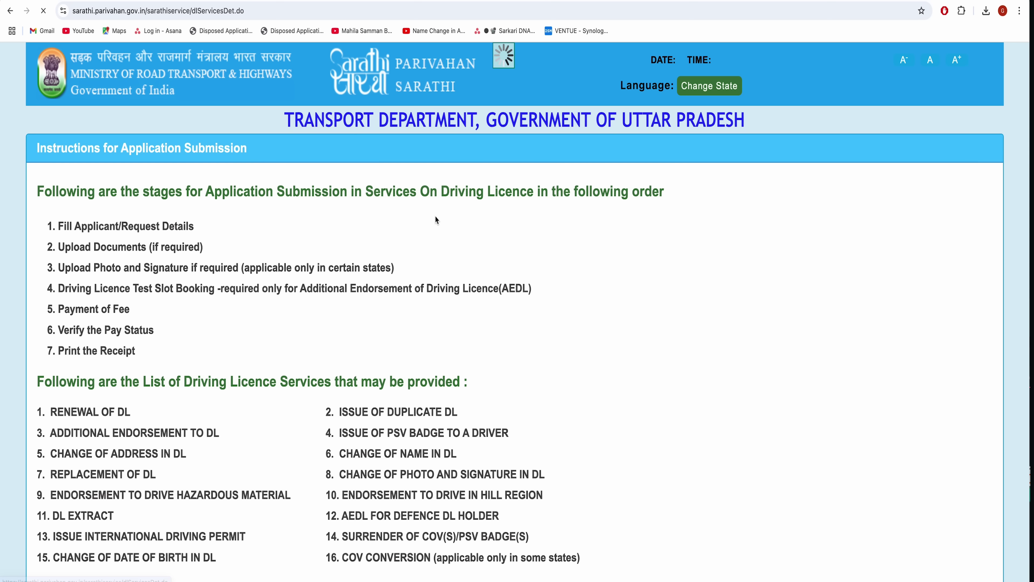
scroll(416, 368, "down", 8)
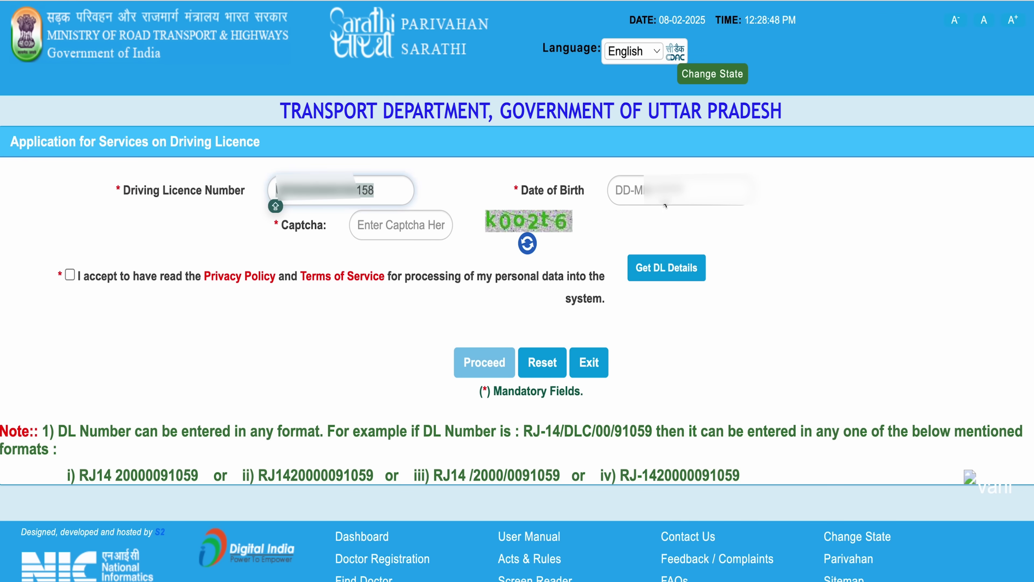
Pick the date of birth (day 24) in the calendar, enter the captcha and fetch the DL details
left_click(626, 192)
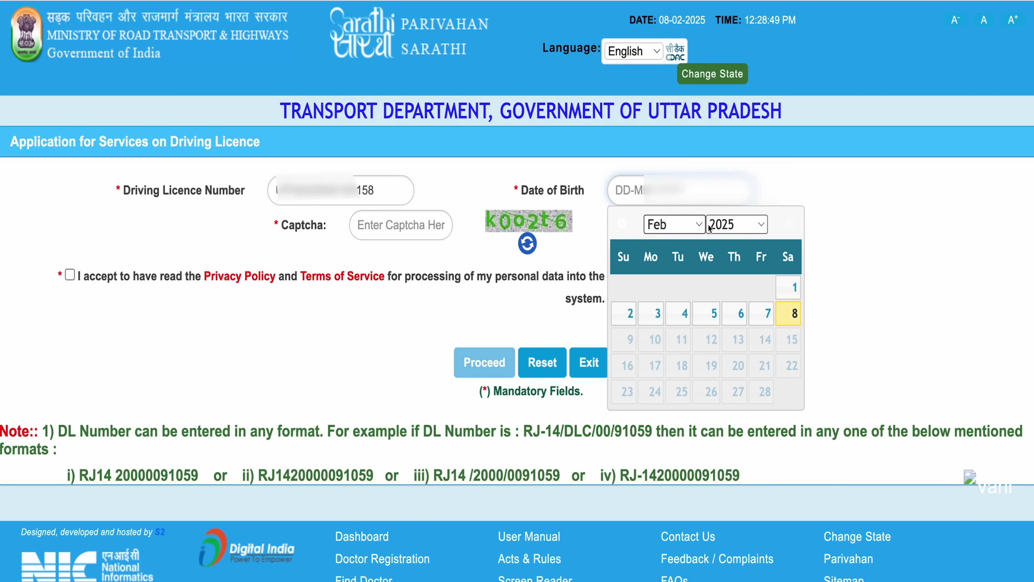
left_click(730, 224)
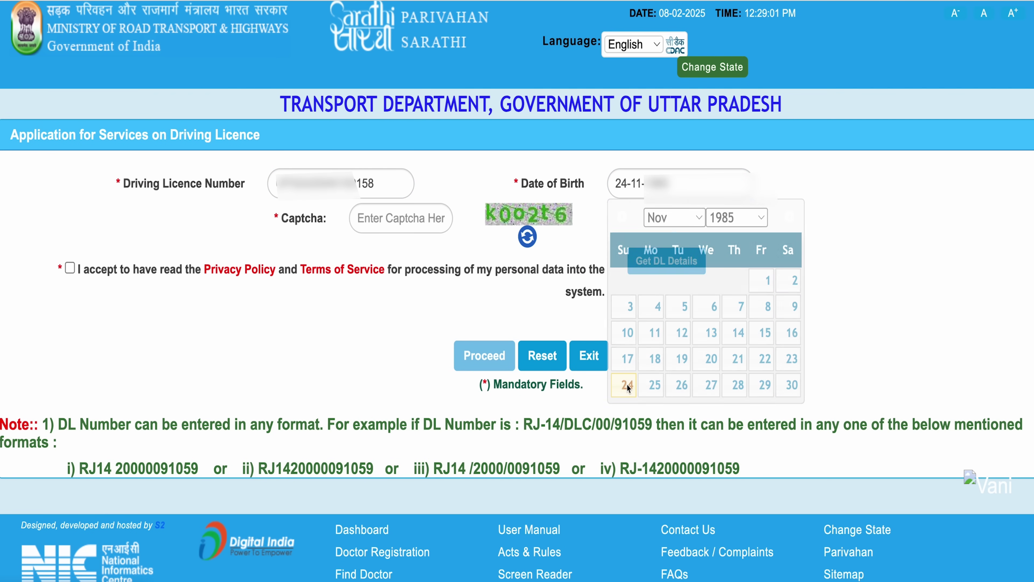
left_click(627, 384)
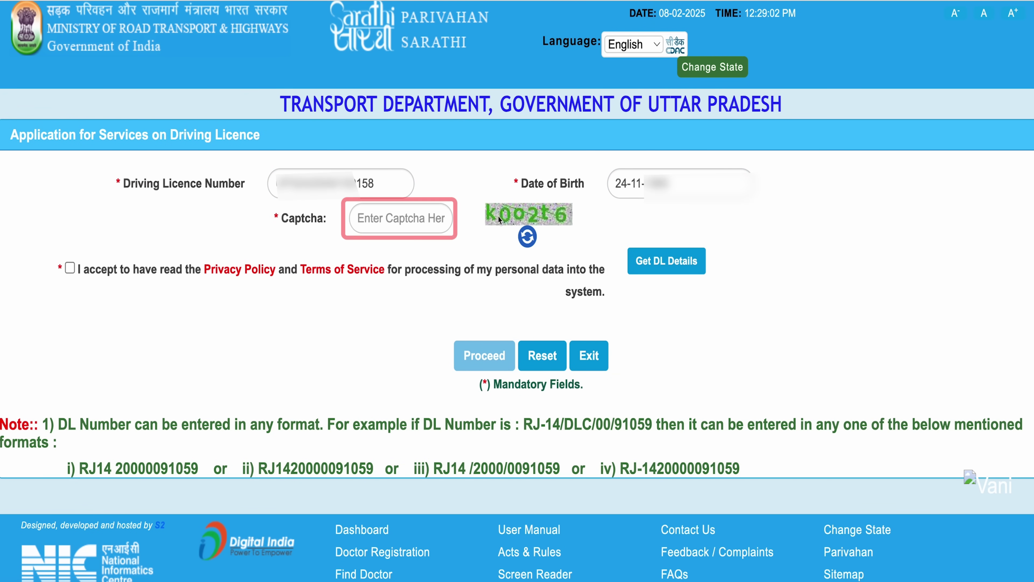
type("LNzE6N")
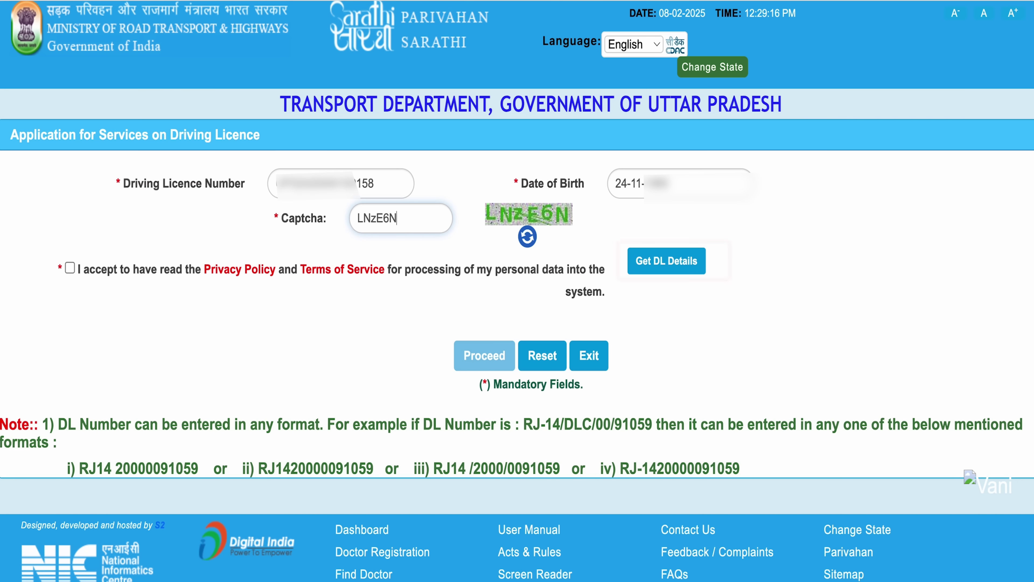
left_click(665, 261)
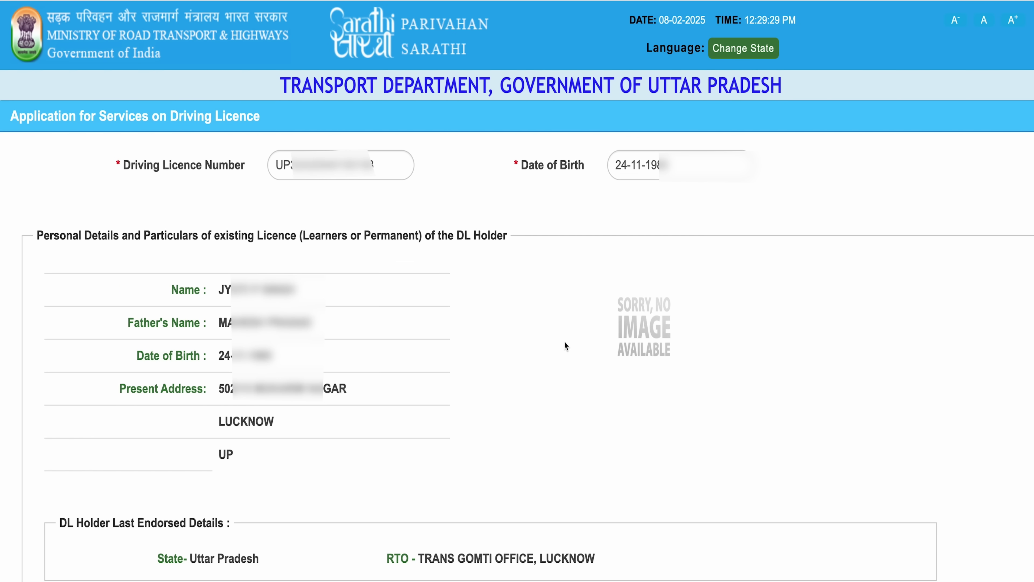
Confirm the retrieved licence details as yours by choosing YES
scroll(711, 380, "down", 7)
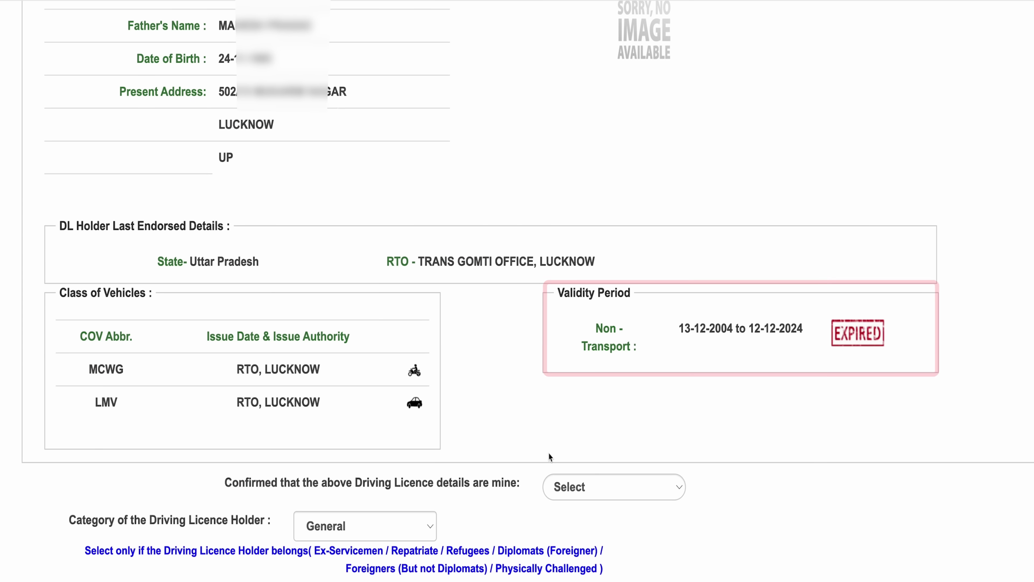
scroll(549, 453, "down", 3)
scroll(623, 461, "down", 1)
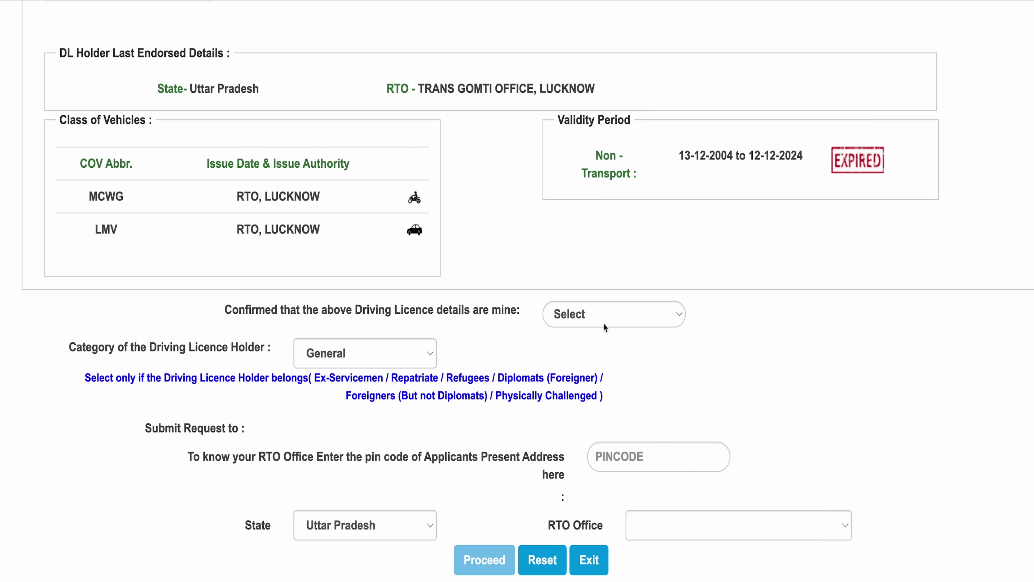
left_click(603, 322)
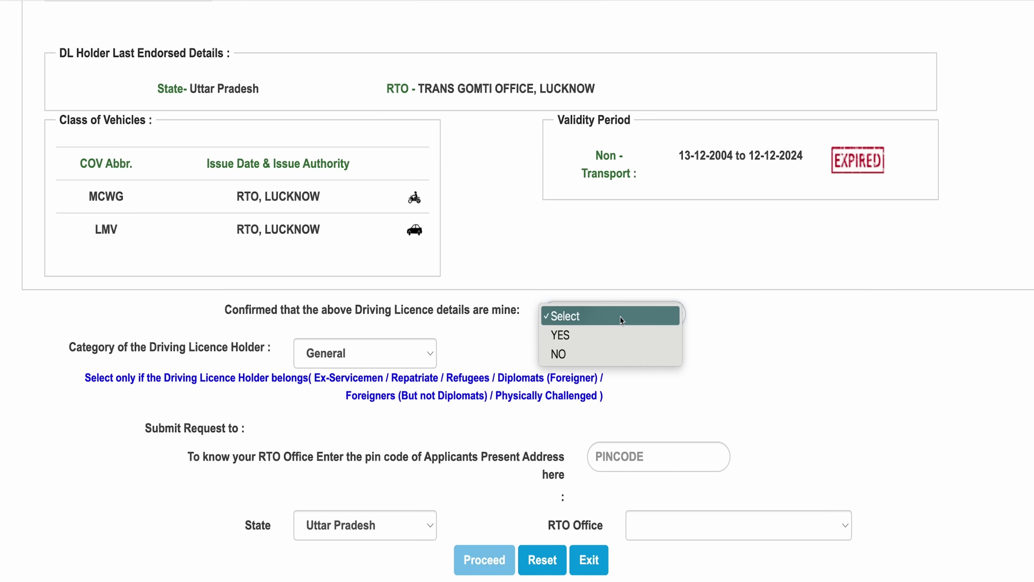
left_click(575, 342)
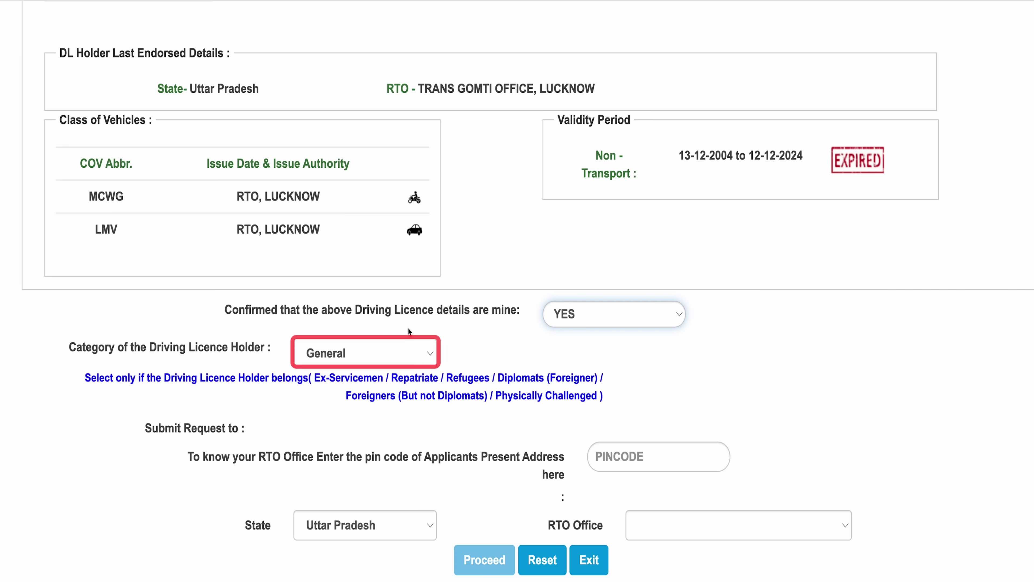
Enter the present-address pincode, choose LUCKNOW (RTO) – UP32, and submit the request
scroll(408, 327, "down", 2)
left_click(641, 375)
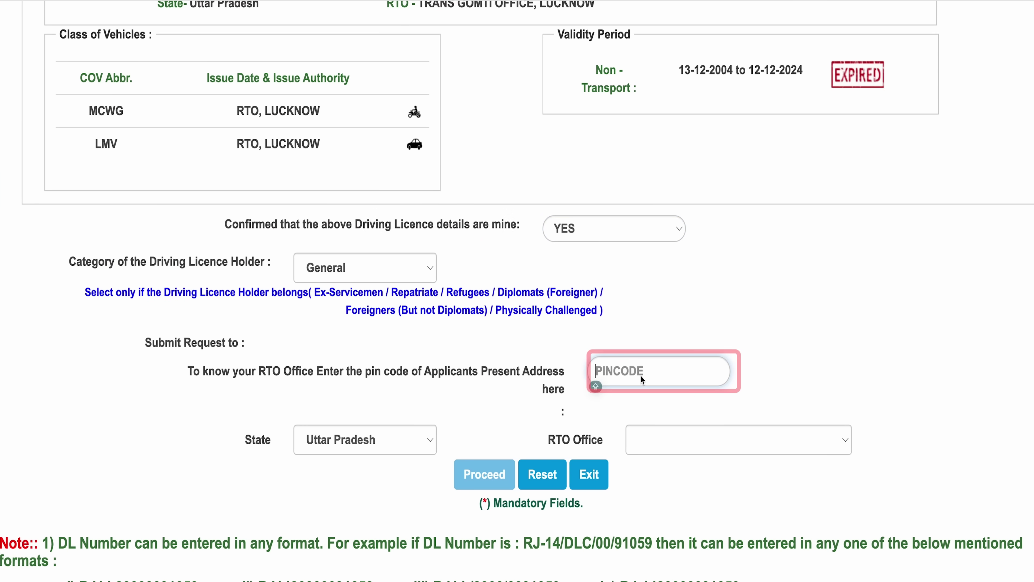
type("226010")
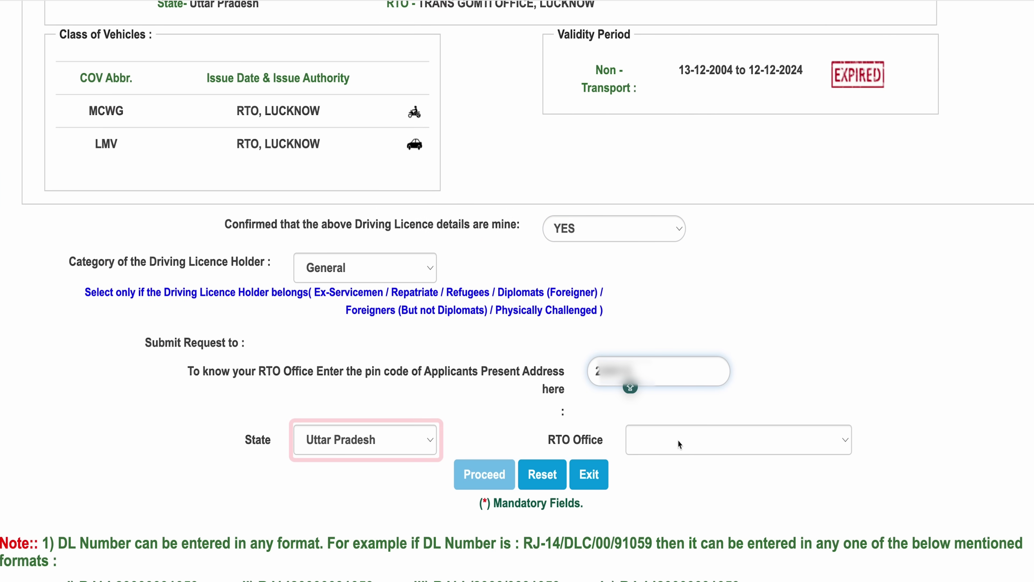
left_click(707, 444)
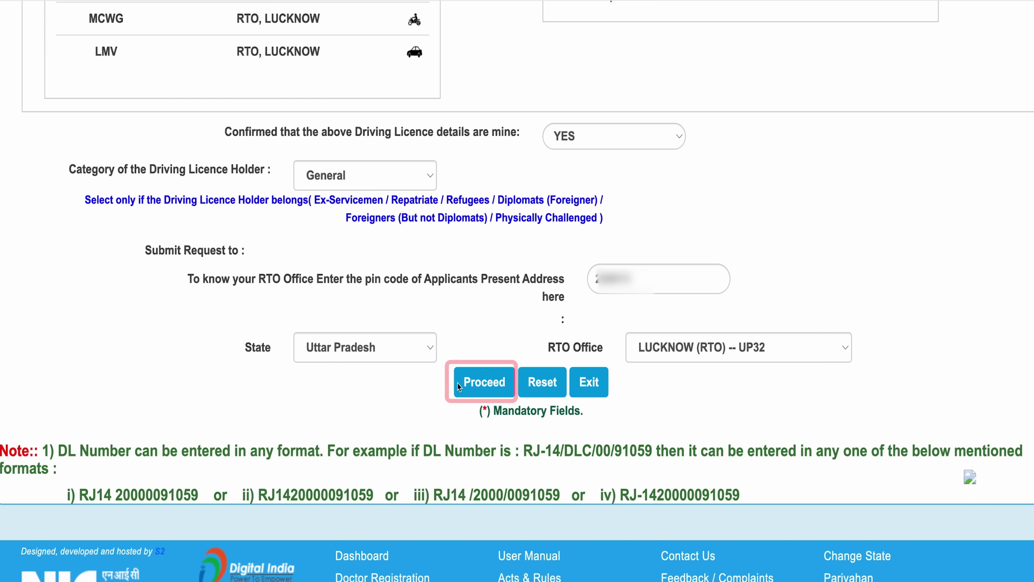
left_click(468, 384)
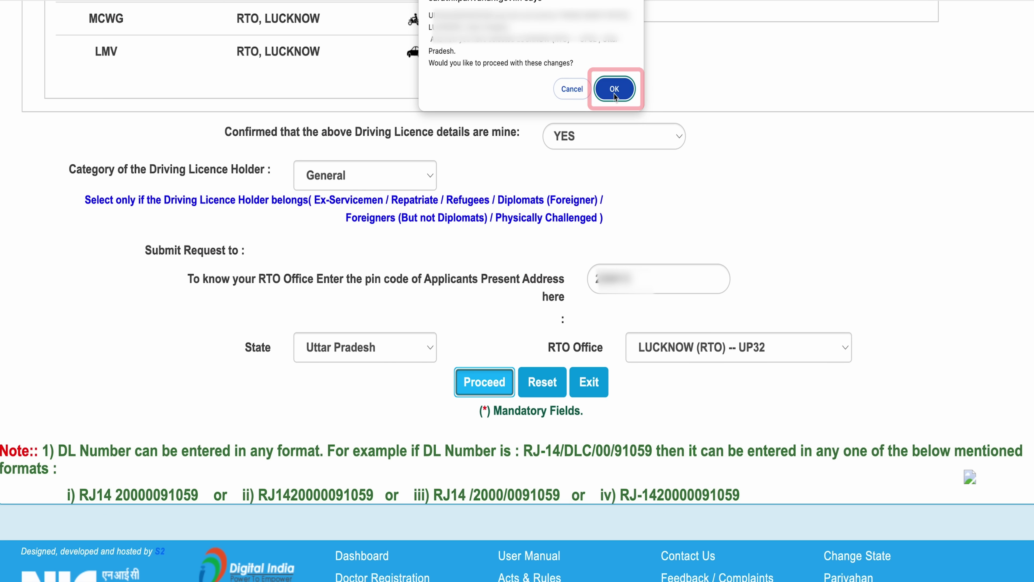
left_click(614, 90)
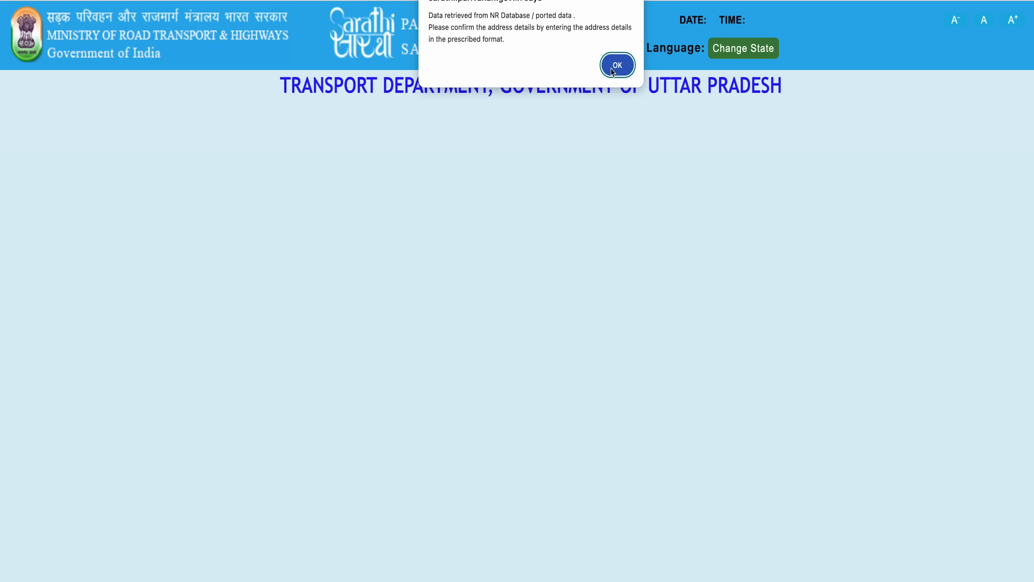
Dismiss the retrieved-data notice and paste the mobile number into the Mobile Number field
left_click(613, 70)
scroll(556, 342, "down", 8)
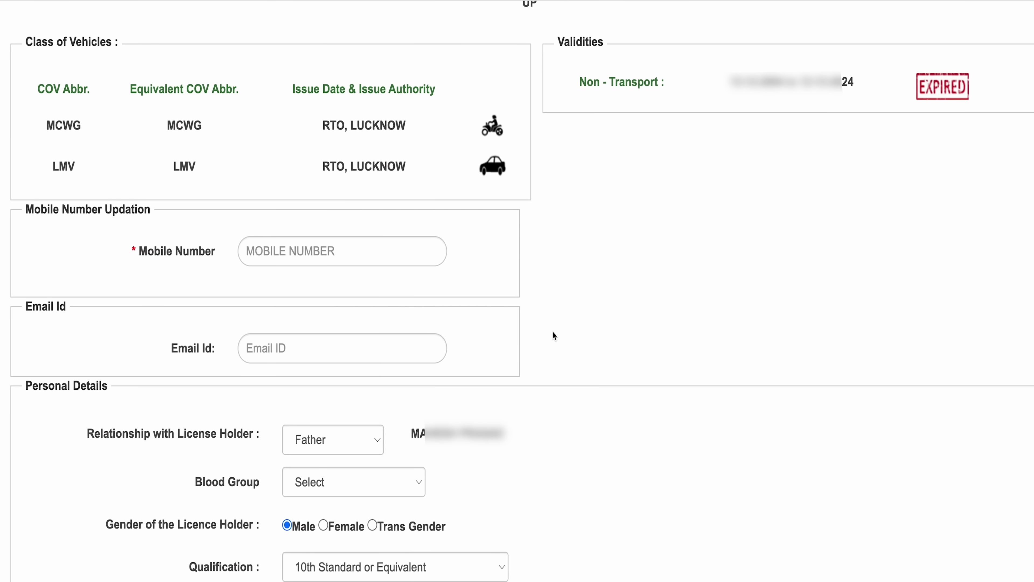
left_click(367, 246)
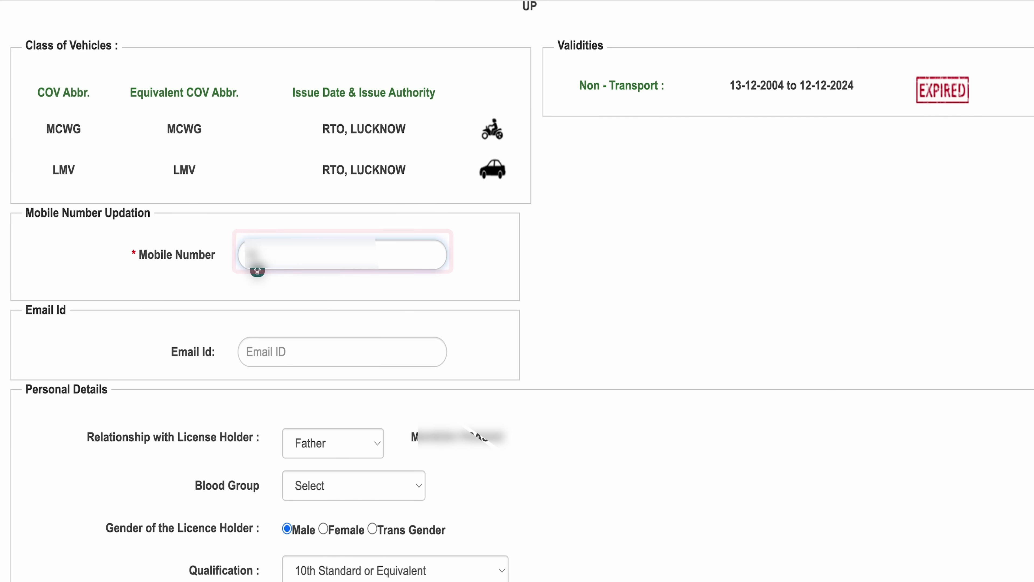
key("ctrl+v")
key("Tab")
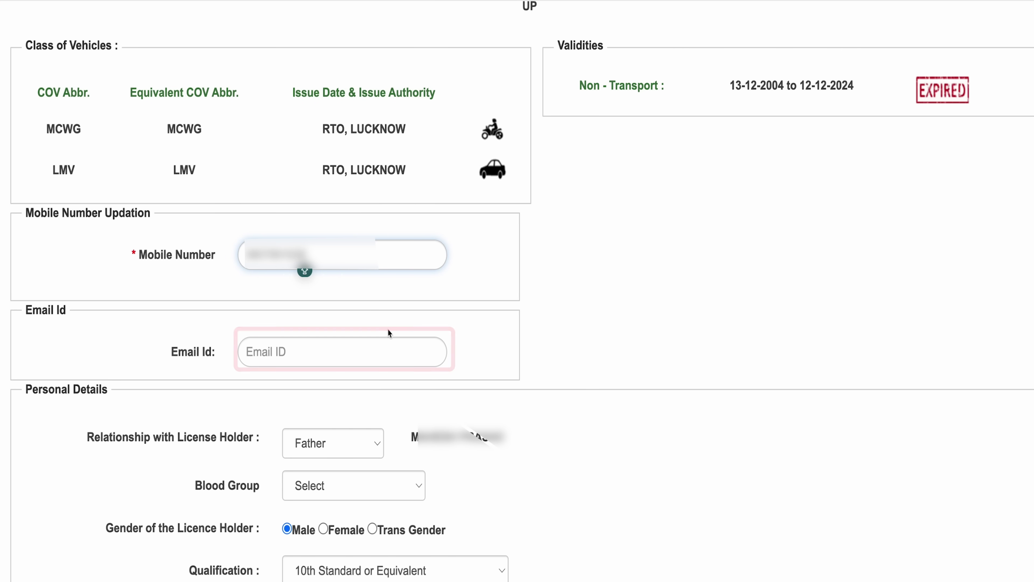
Set the licence holder's blood group to Unknown
scroll(387, 329, "down", 4)
left_click(401, 324)
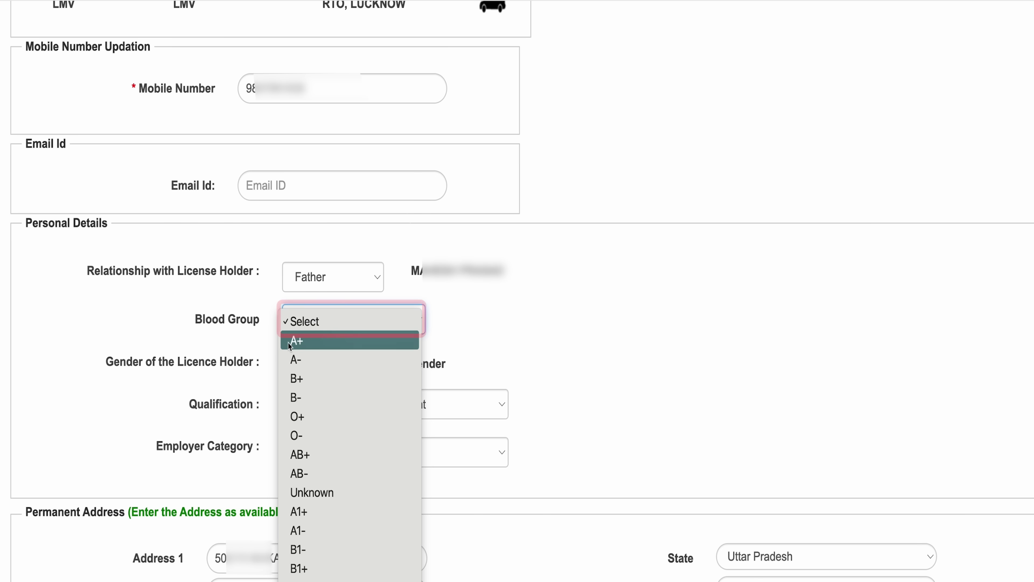
left_click(336, 489)
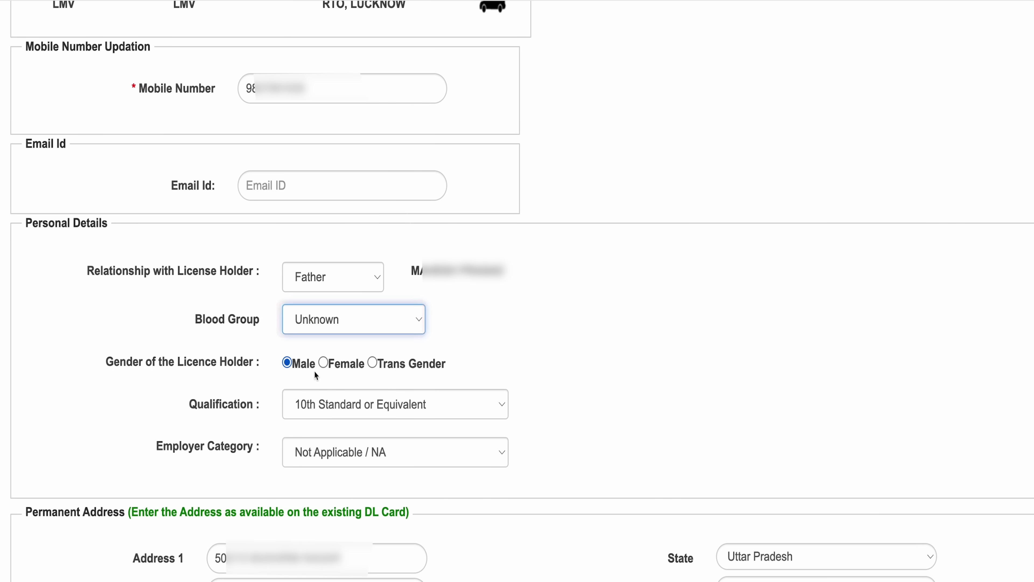
scroll(527, 387, "down", 3)
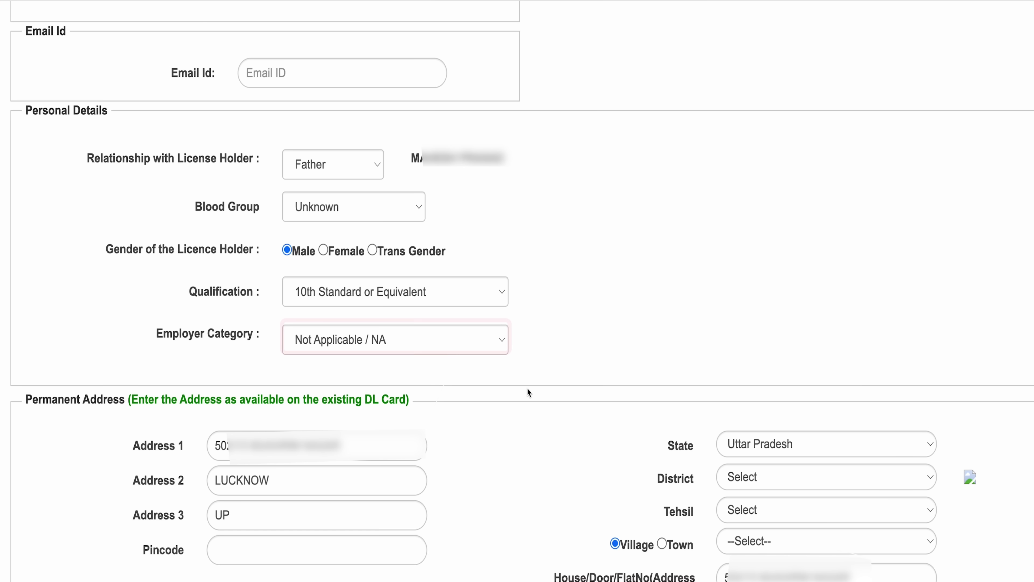
Set the permanent address district to Lucknow, choose its tehsil, and select the town
scroll(536, 387, "down", 5)
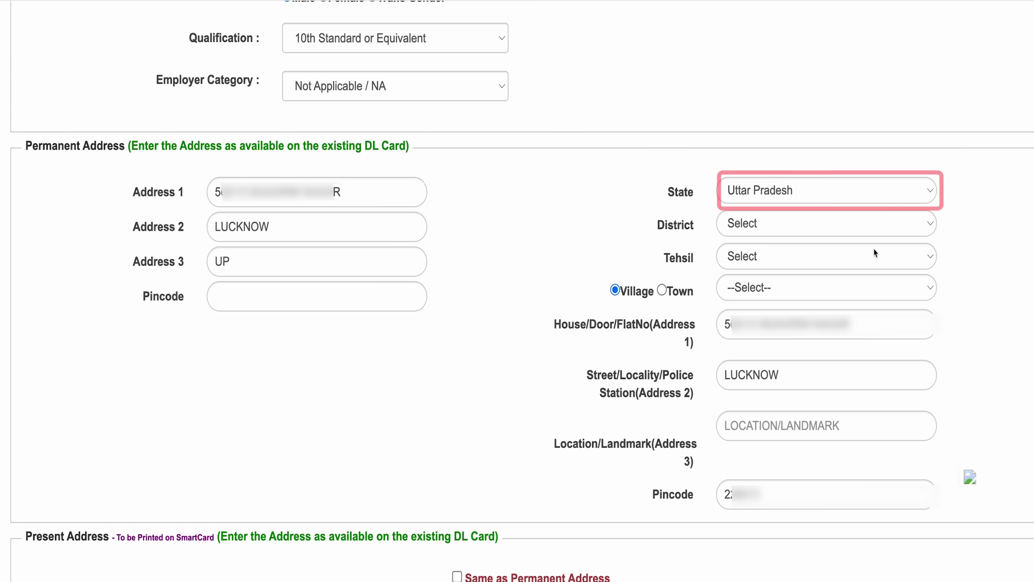
left_click(845, 226)
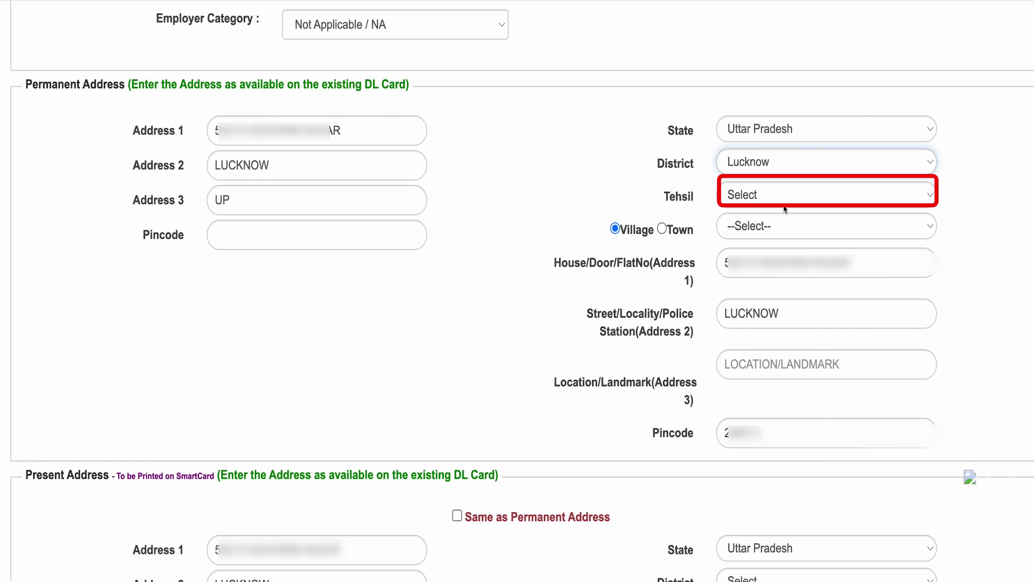
left_click(783, 203)
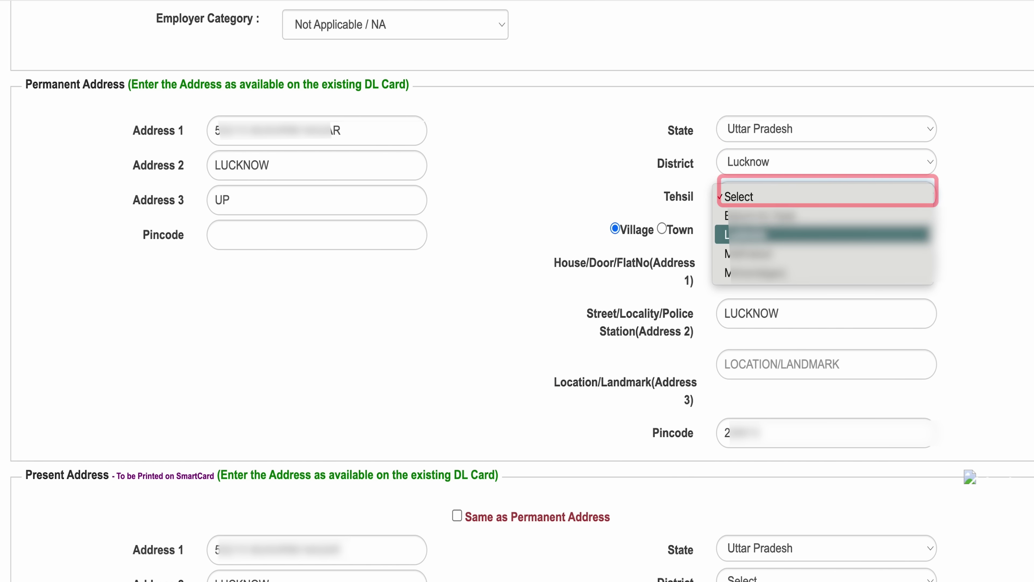
left_click(757, 216)
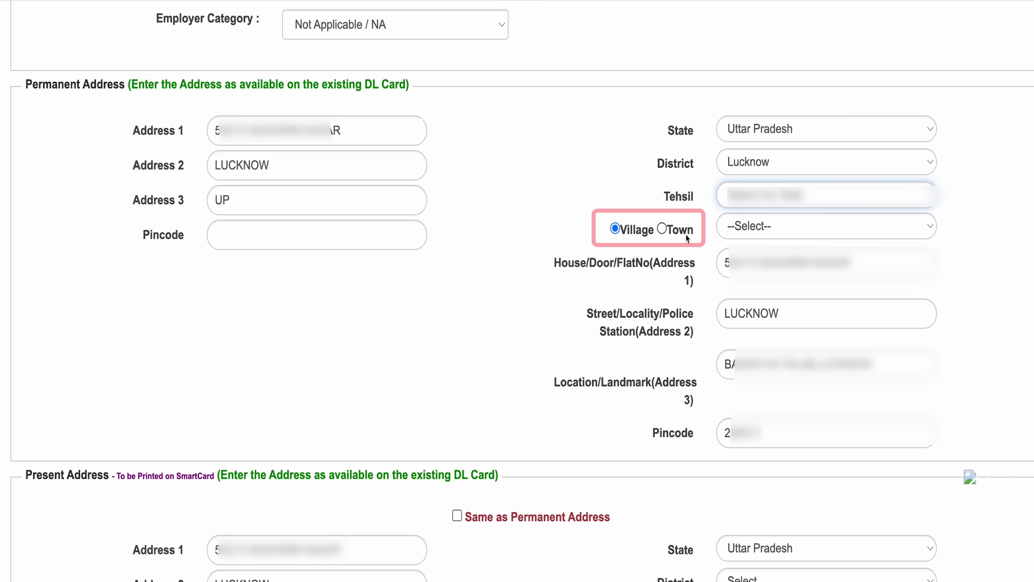
left_click(687, 238)
left_click(773, 226)
left_click(757, 245)
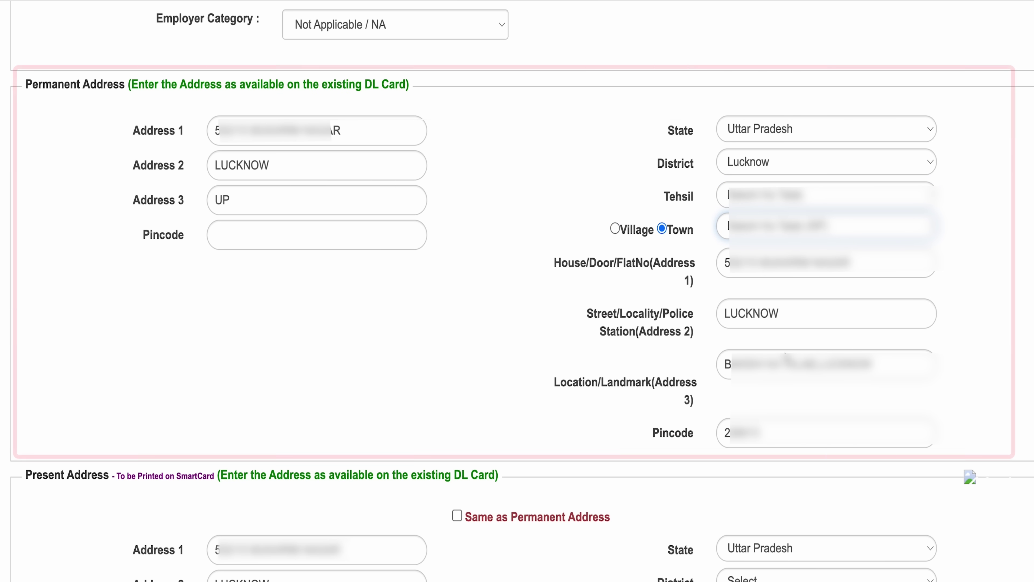
scroll(749, 326, "down", 5)
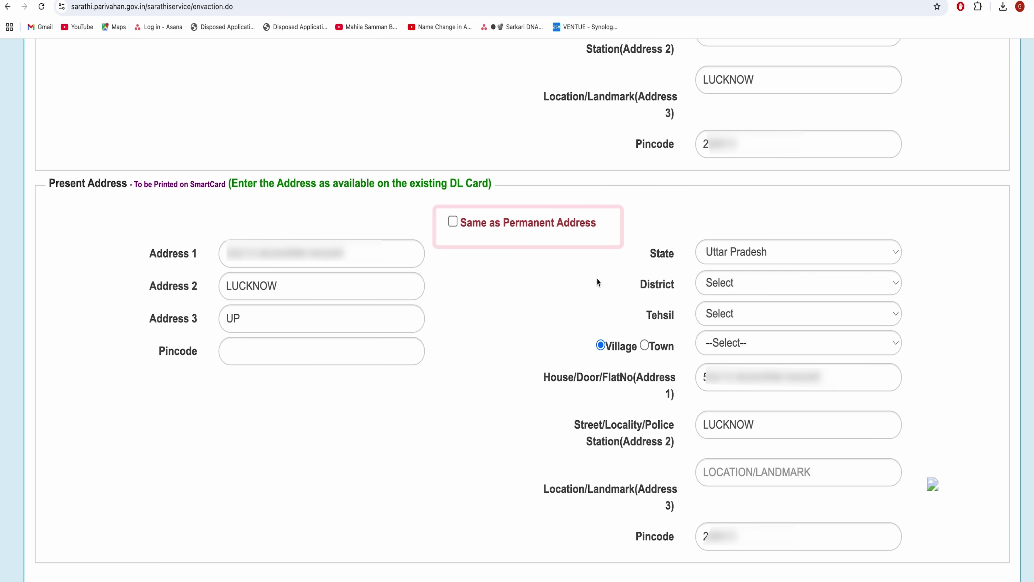
Copy the permanent address to the present address, confirm the form, and acknowledge the delivery address
left_click(453, 221)
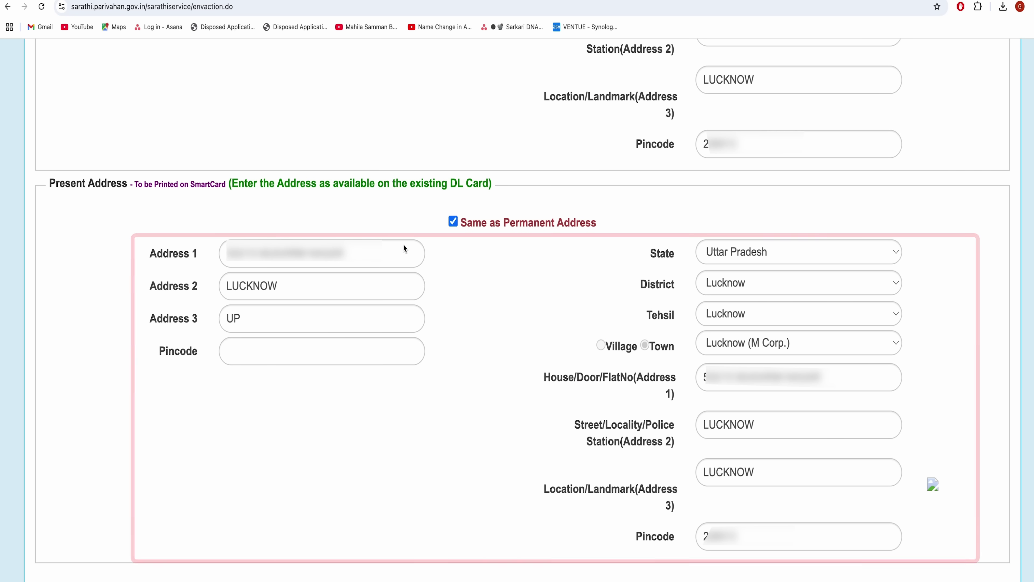
scroll(428, 334, "down", 4)
left_click(516, 443)
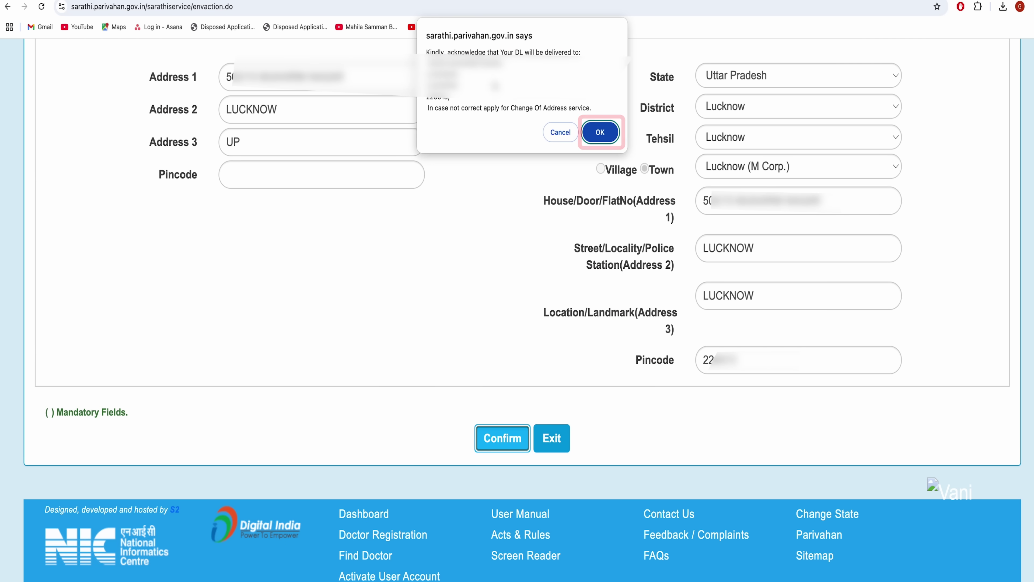
left_click(598, 132)
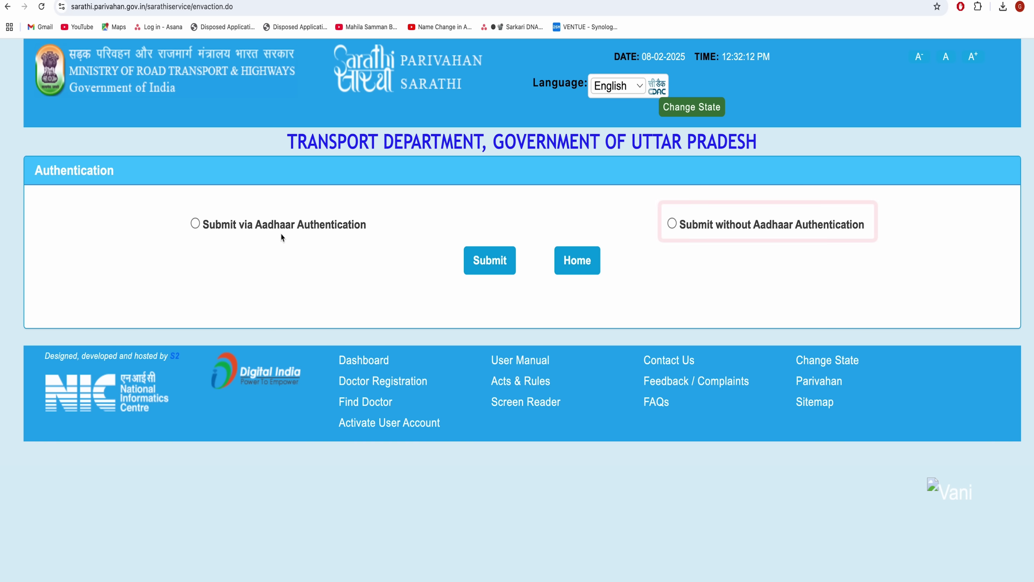
Choose Submit without Aadhaar Authentication and submit that choice
left_click(671, 223)
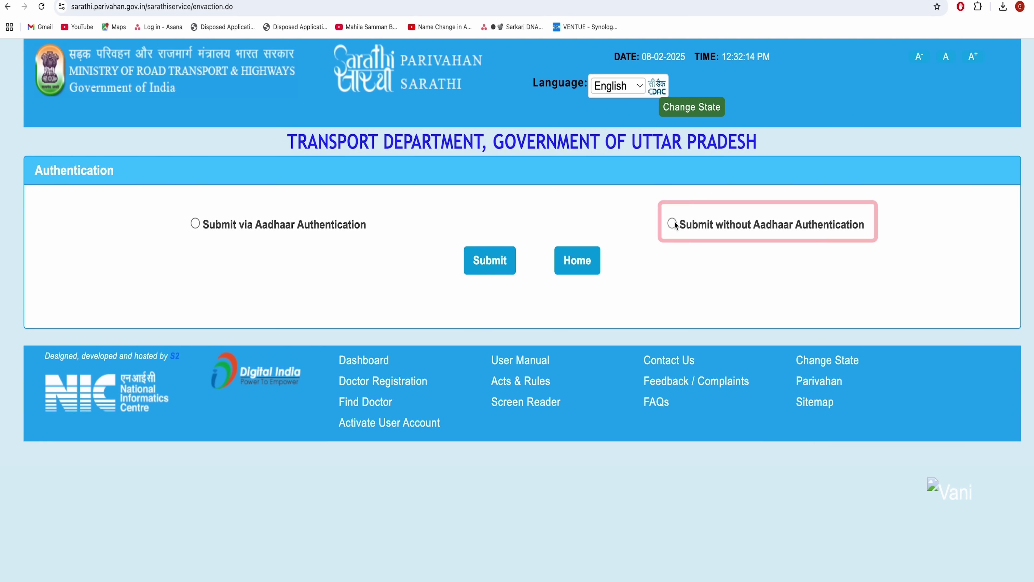
left_click(490, 260)
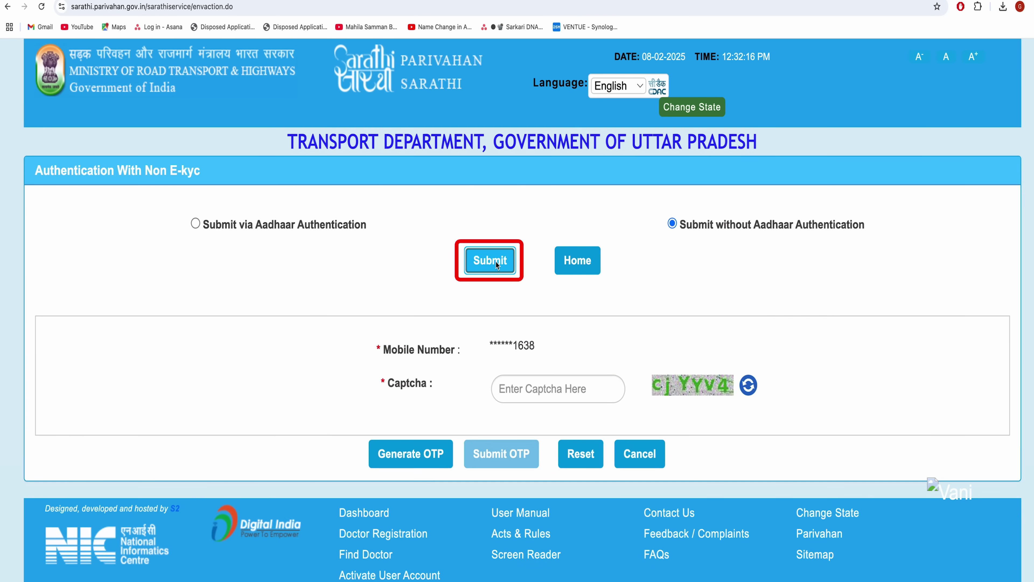
scroll(565, 321, "down", 2)
Enter the captcha, generate the mobile OTP, then submit the OTP with a fresh captcha
type("cj")
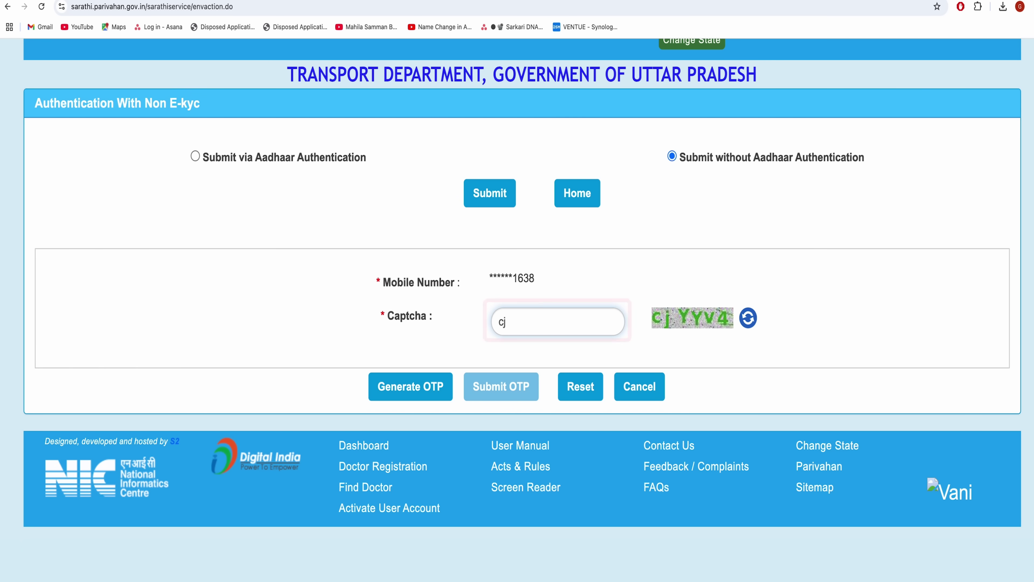
type("yy")
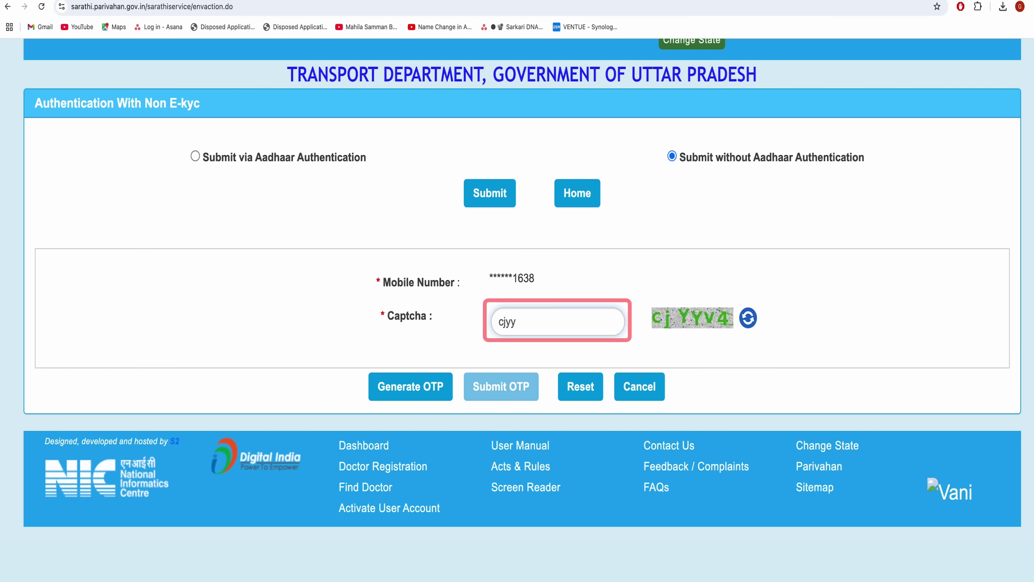
key("BackSpace")
key("BackSpace")
key("BackSpace")
type("jYYv4")
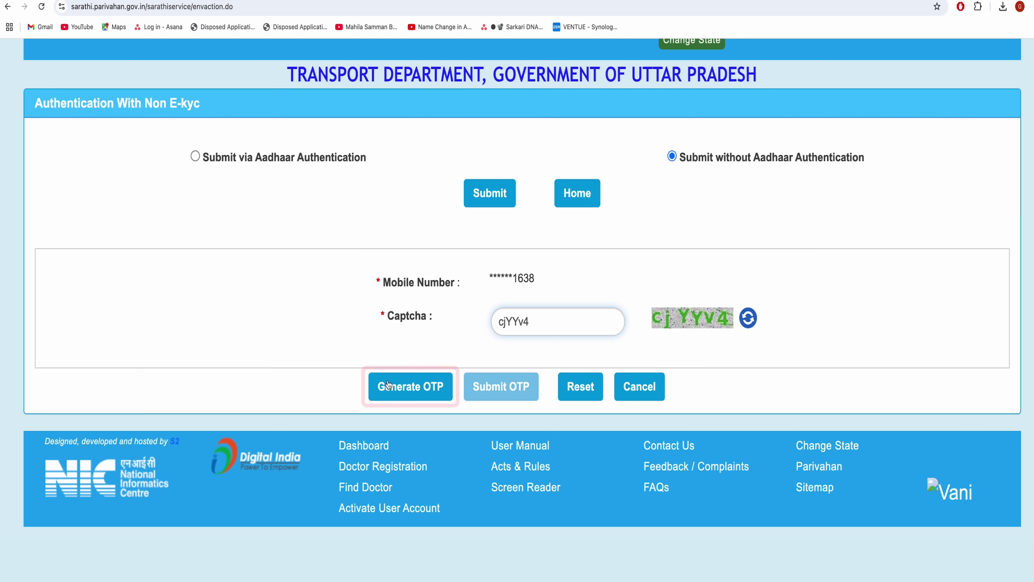
left_click(388, 384)
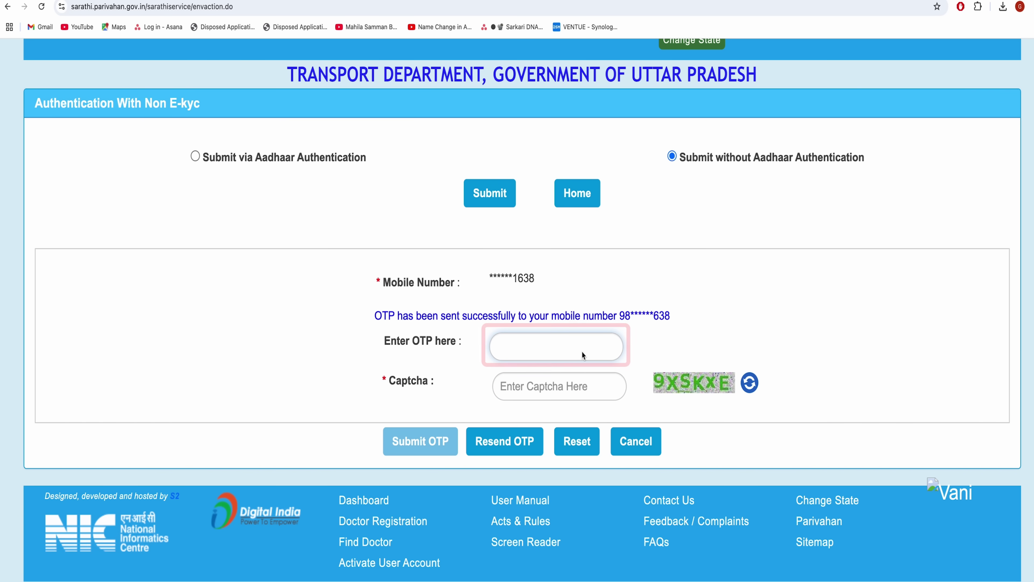
key("super+v")
key("Tab")
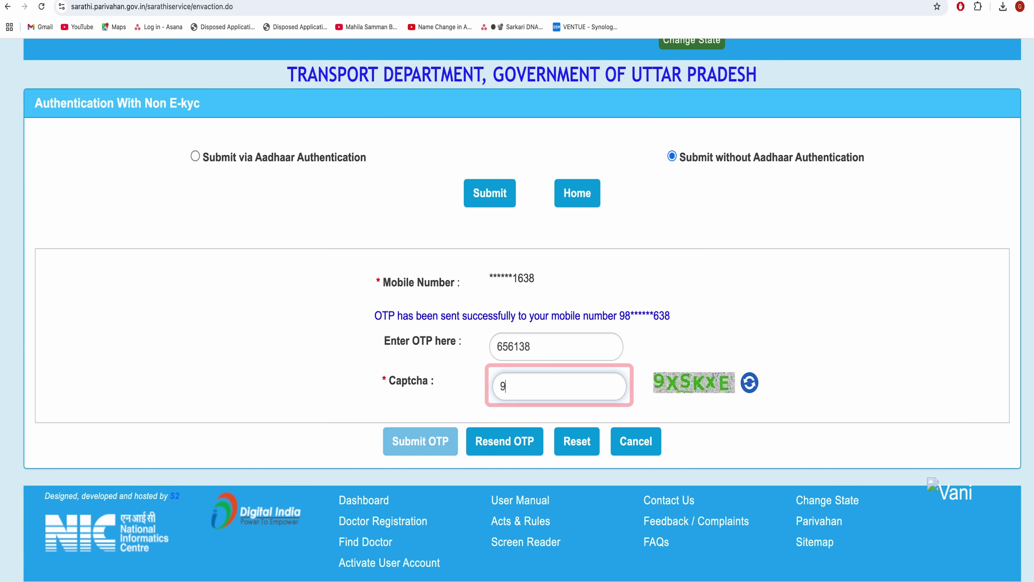
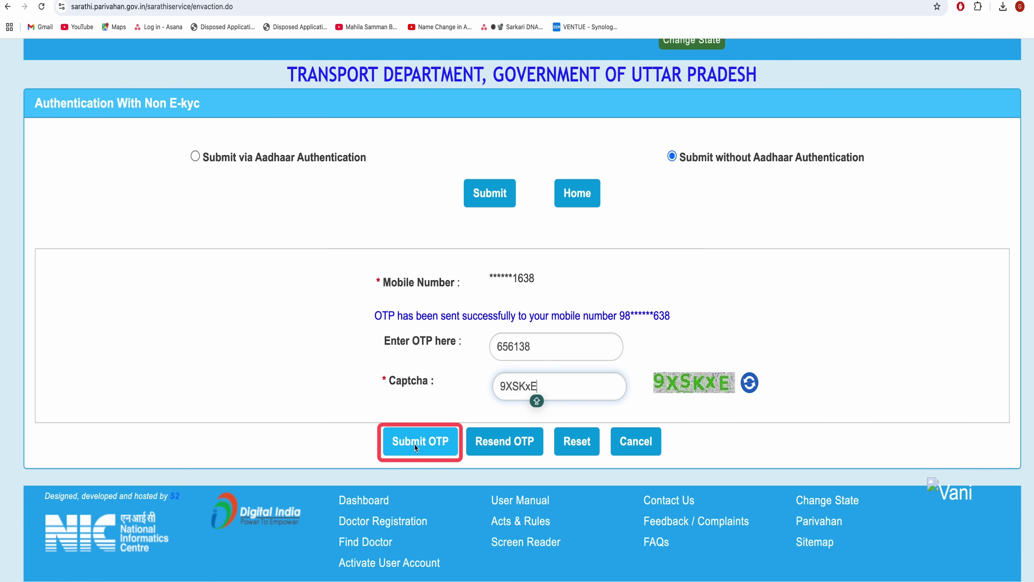
left_click(414, 444)
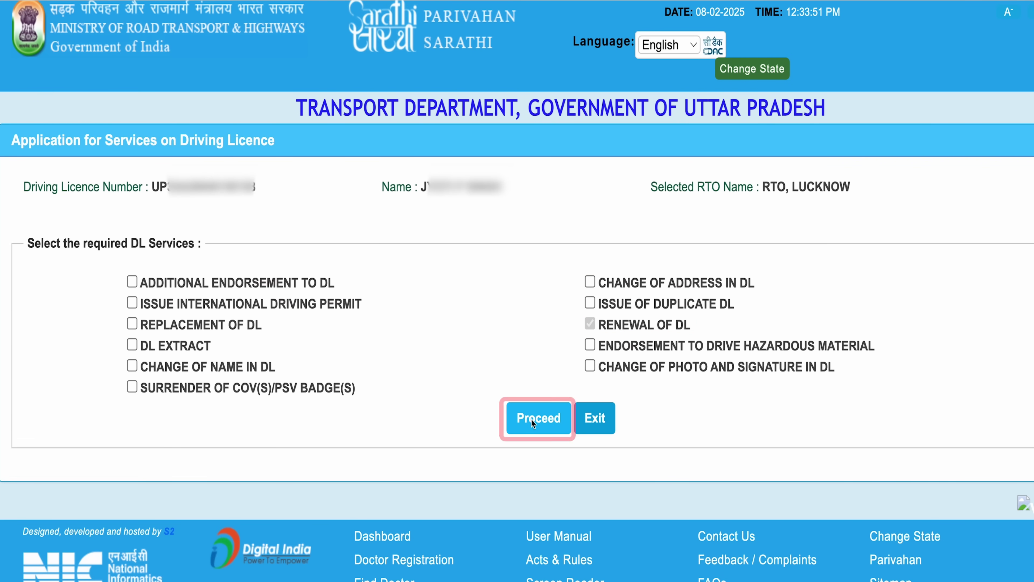
Open the Form 1 physical fitness self-declaration and answer Yes to distinguishing with each eye
left_click(539, 399)
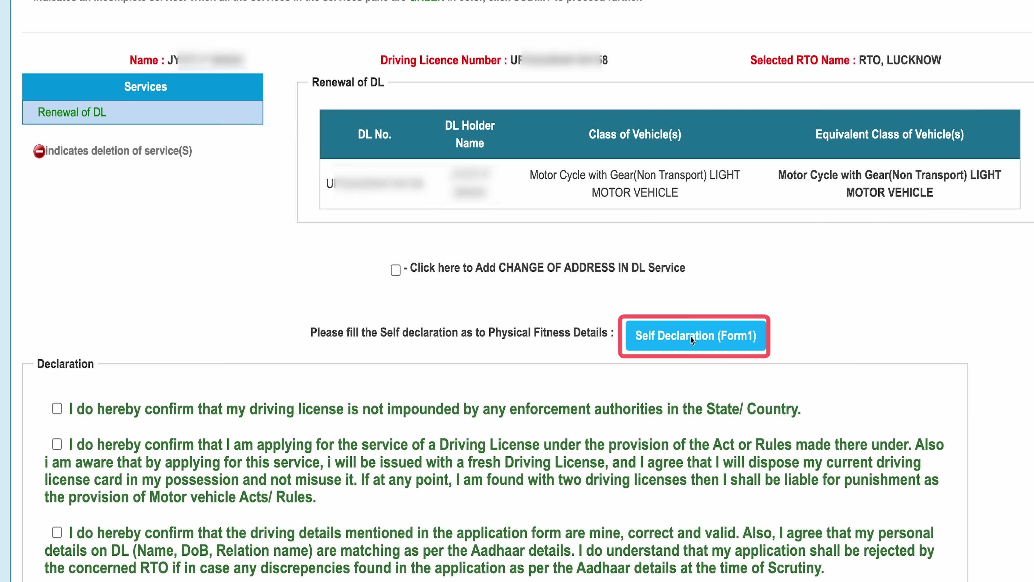
left_click(691, 337)
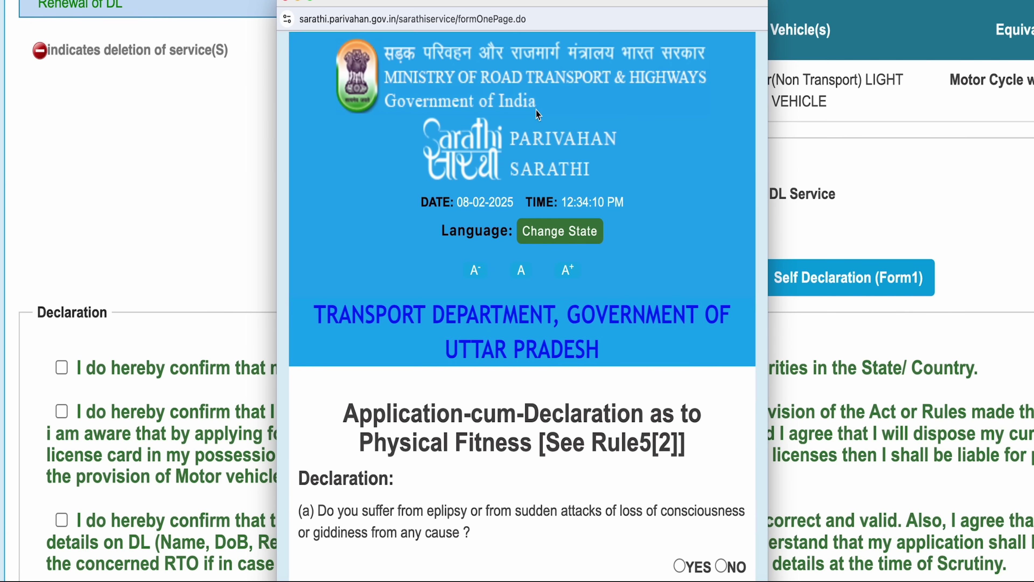
scroll(556, 220, "down", 6)
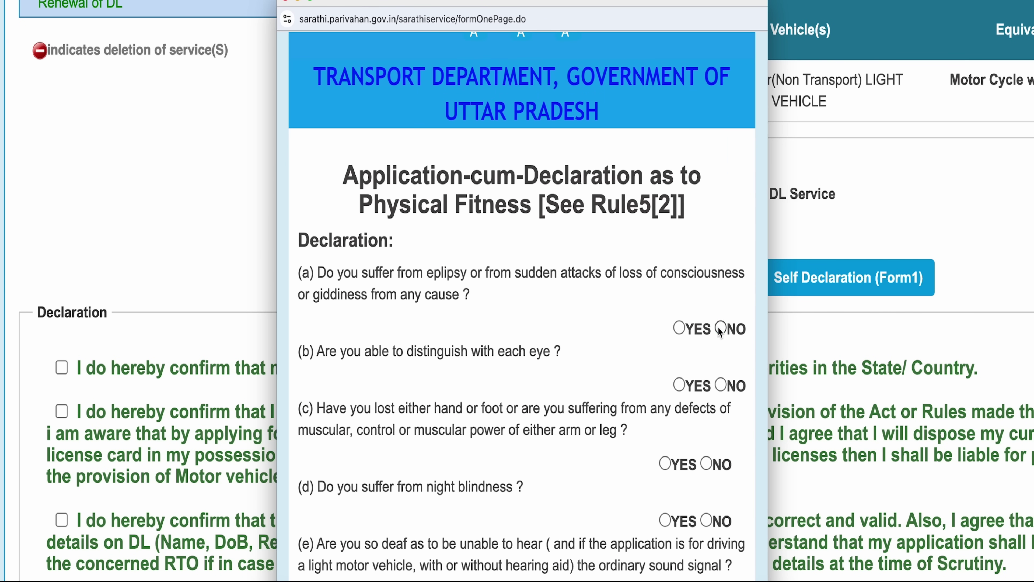
left_click(679, 386)
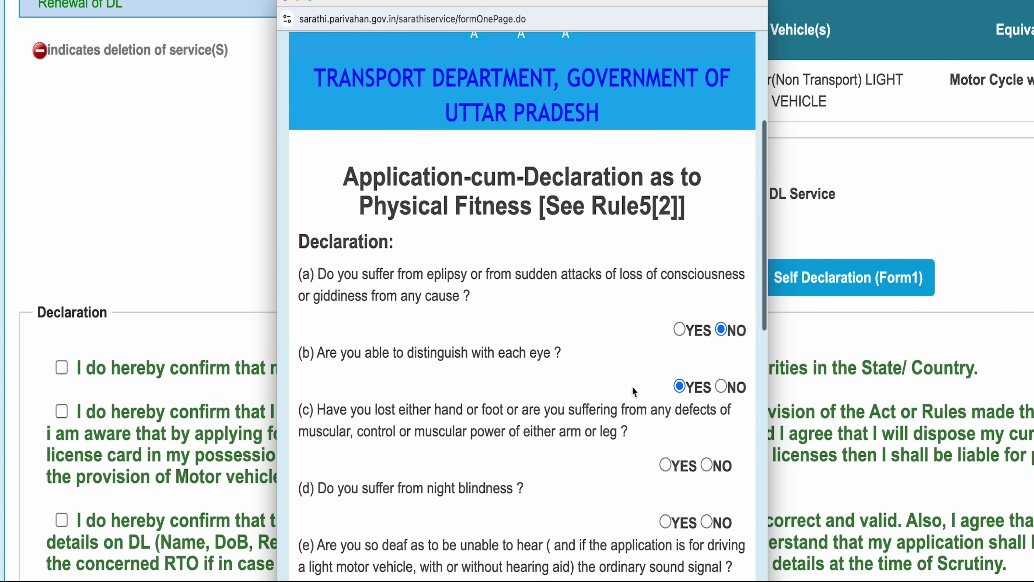
Answer No to the lost hand or foot, deafness and other-disability questions
scroll(692, 366, "down", 3)
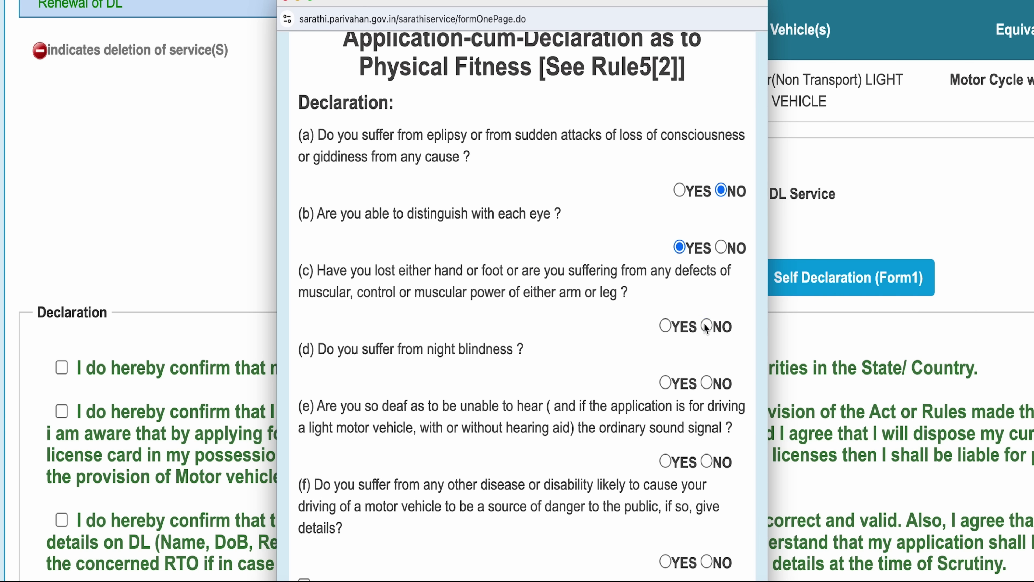
scroll(674, 383, "down", 3)
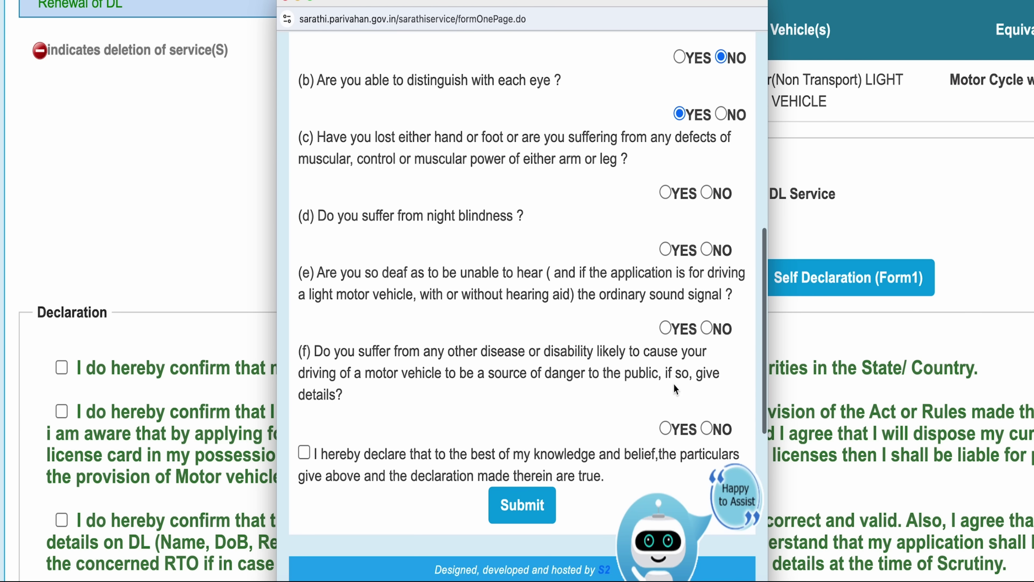
left_click(706, 193)
scroll(707, 261, "down", 3)
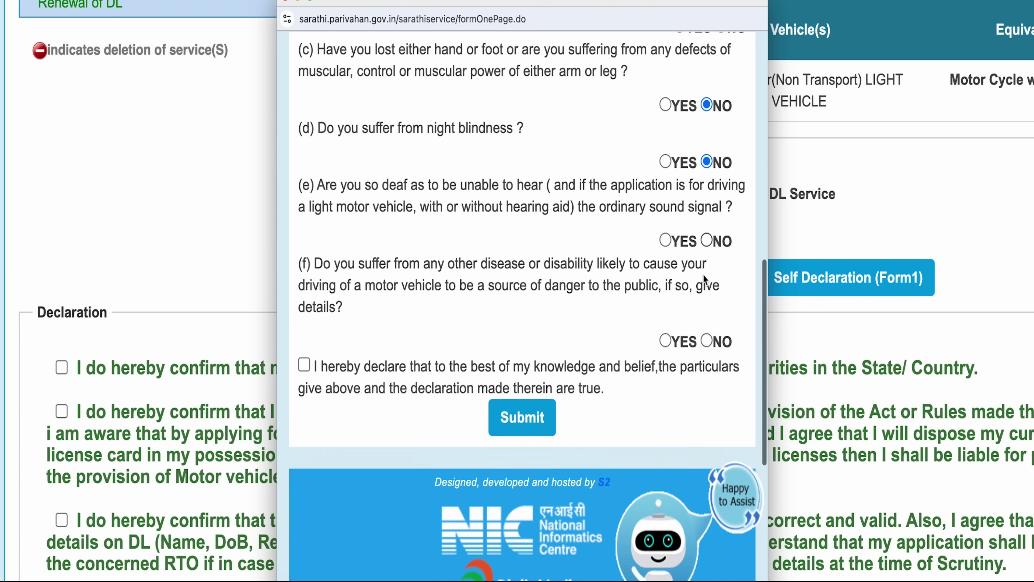
left_click(707, 182)
left_click(706, 278)
Accept the truth declaration, then submit and confirm the fitness self-declaration
scroll(662, 289, "down", 2)
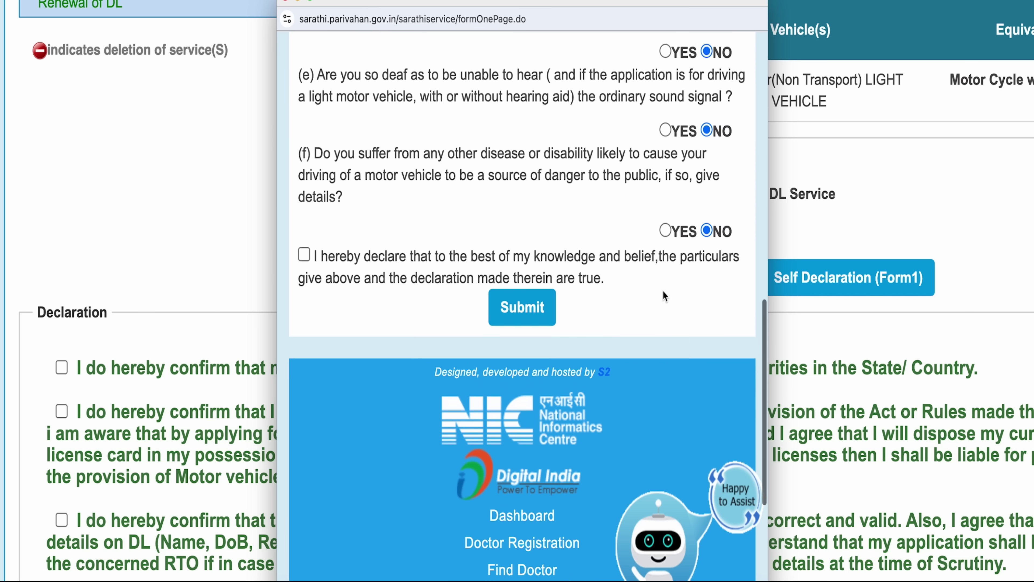
left_click(303, 235)
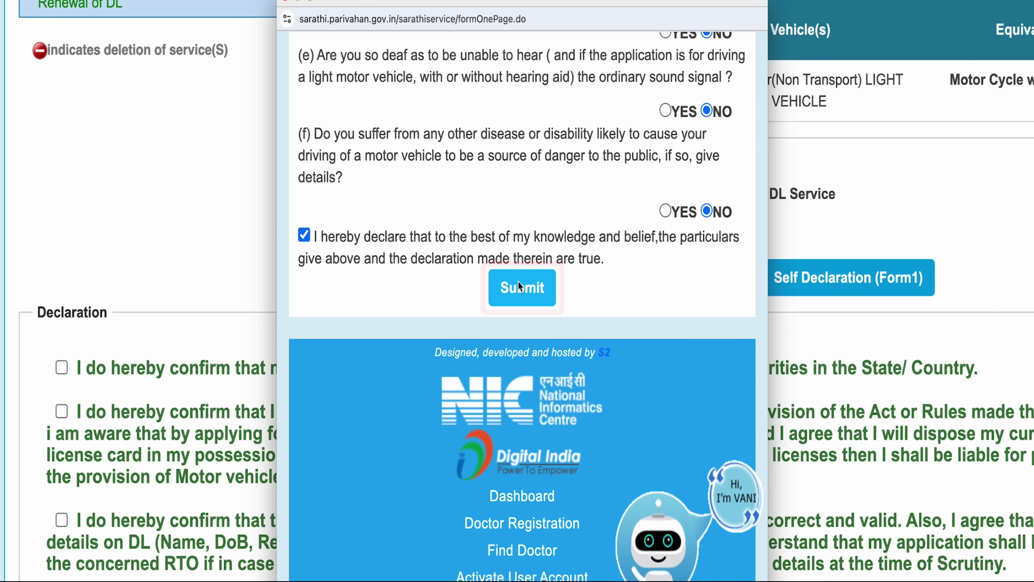
left_click(530, 287)
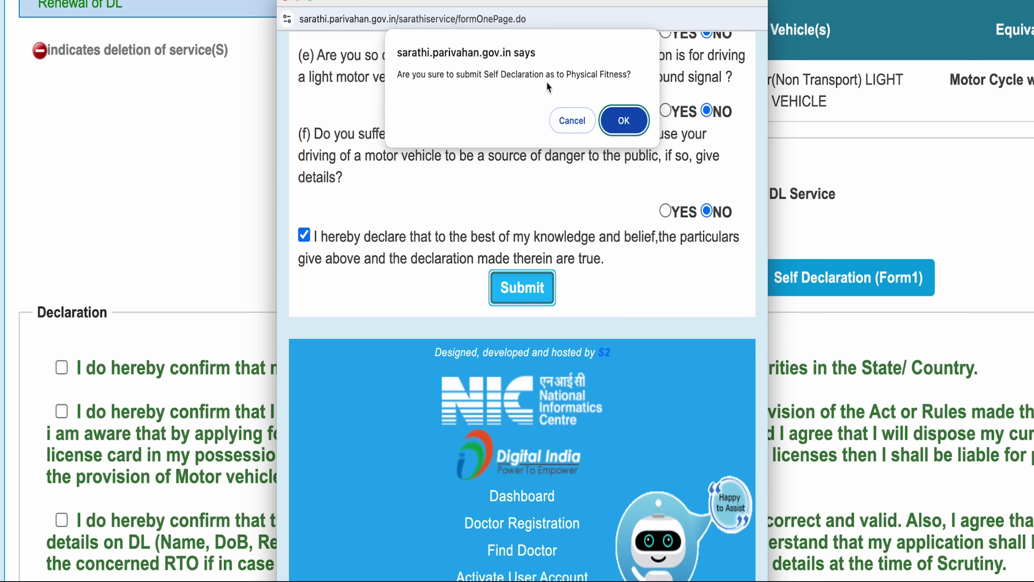
left_click(627, 126)
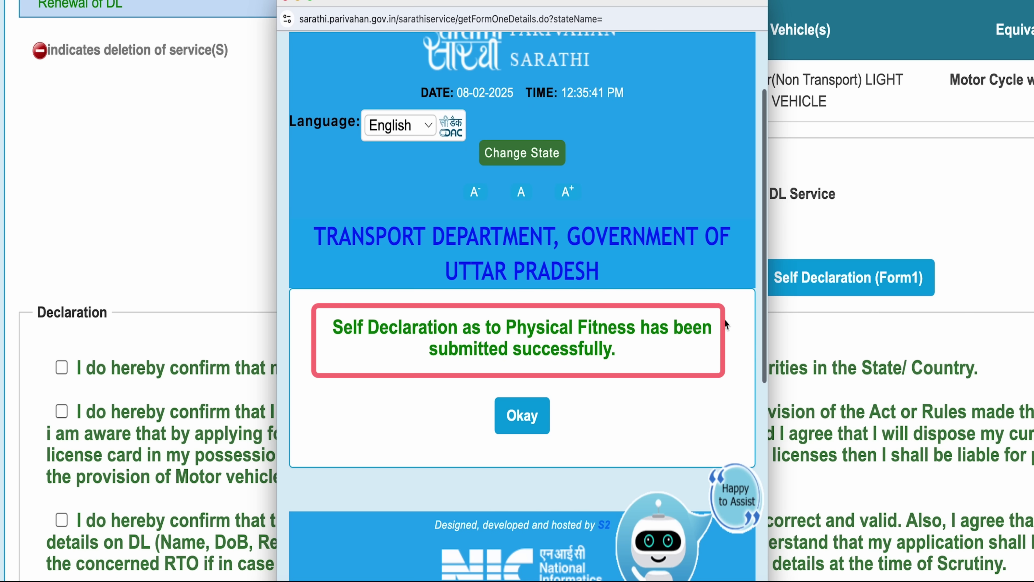
Dismiss the fitness success message and accept all four renewal declarations
left_click(522, 420)
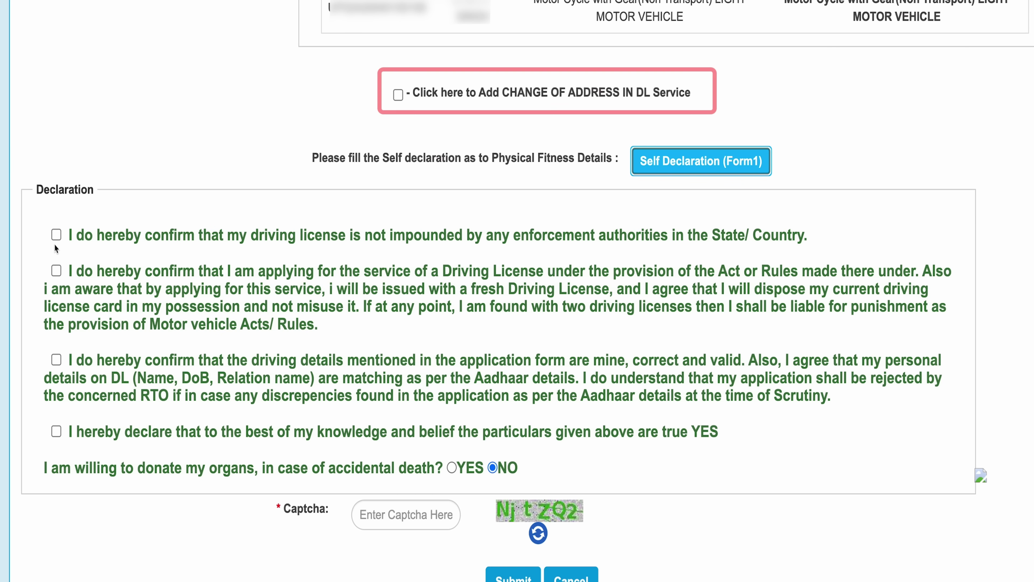
left_click(57, 236)
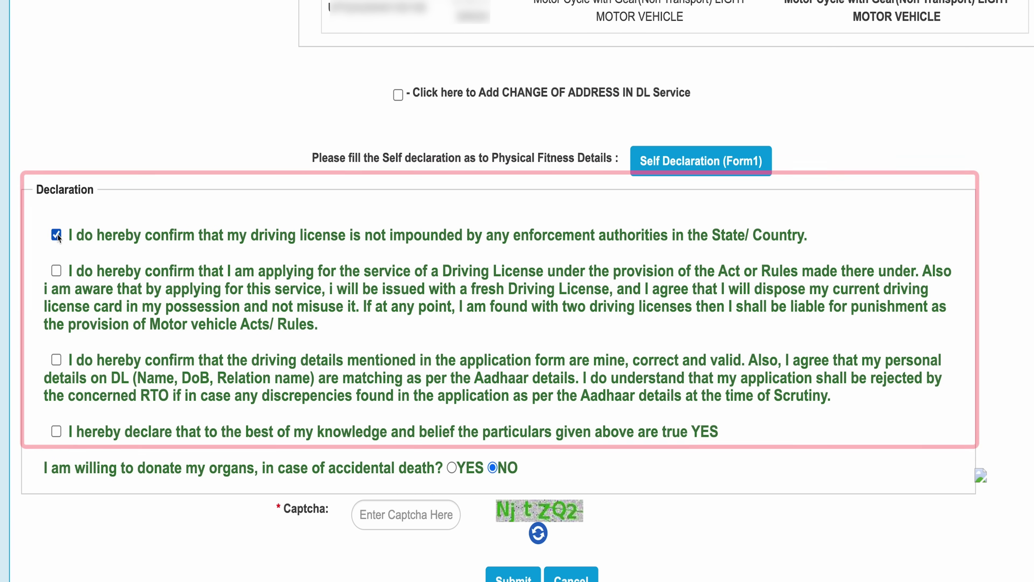
left_click(57, 271)
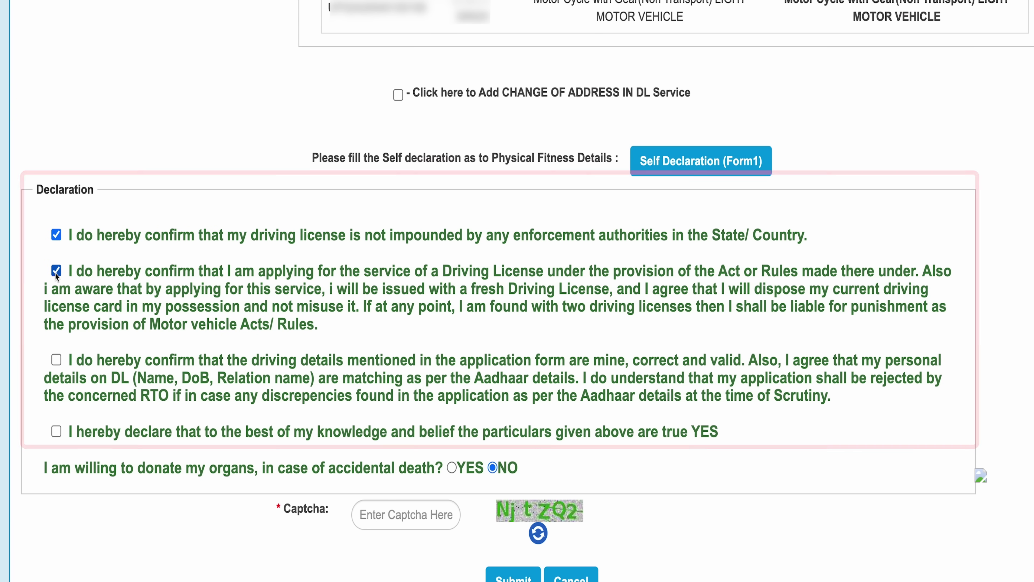
left_click(57, 360)
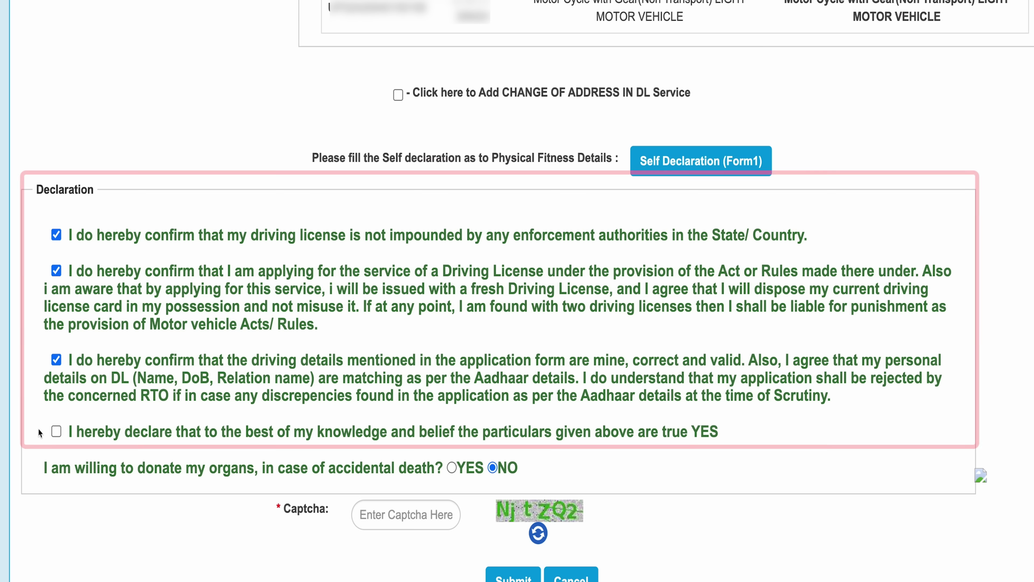
left_click(56, 431)
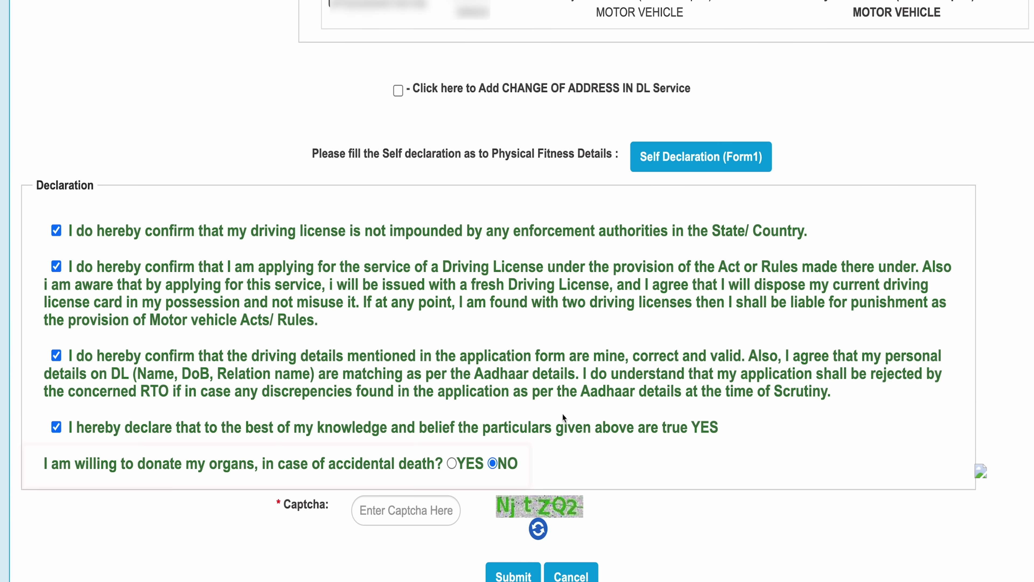
Fill in the captcha, submit the renewal application and decline organ donation
scroll(540, 475, "down", 3)
left_click(540, 474)
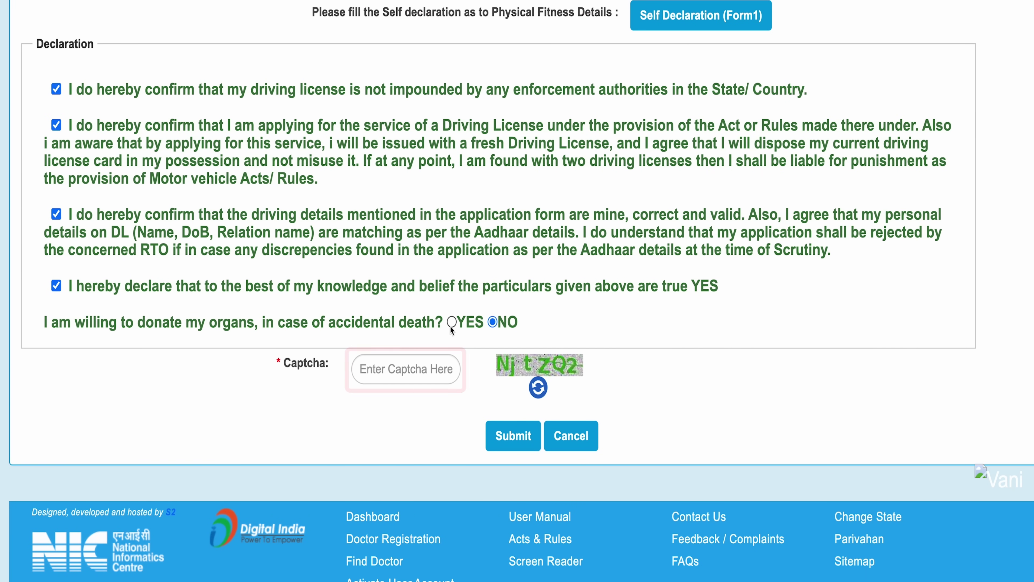
left_click(407, 369)
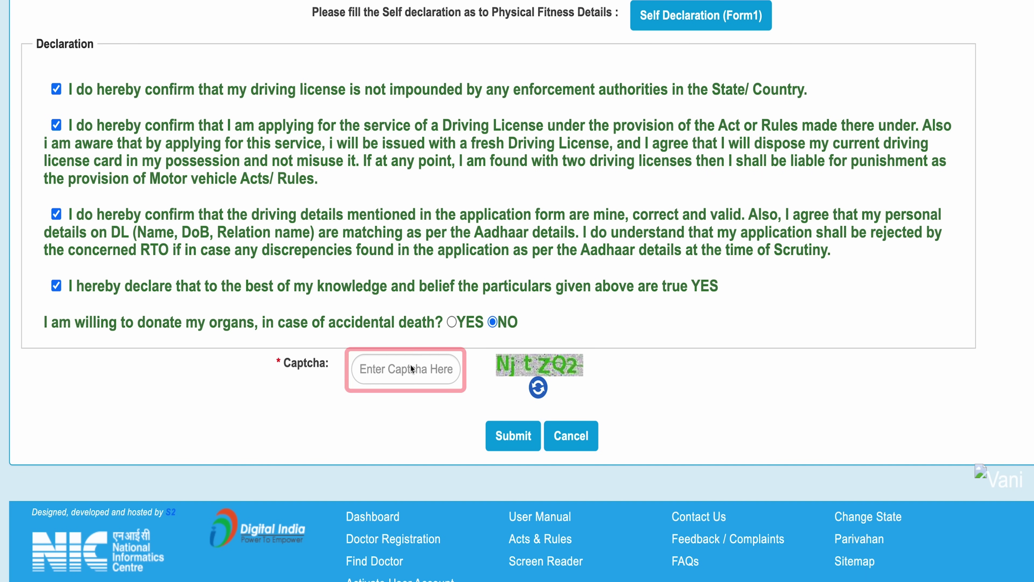
type("NjtZQ2")
left_click(509, 434)
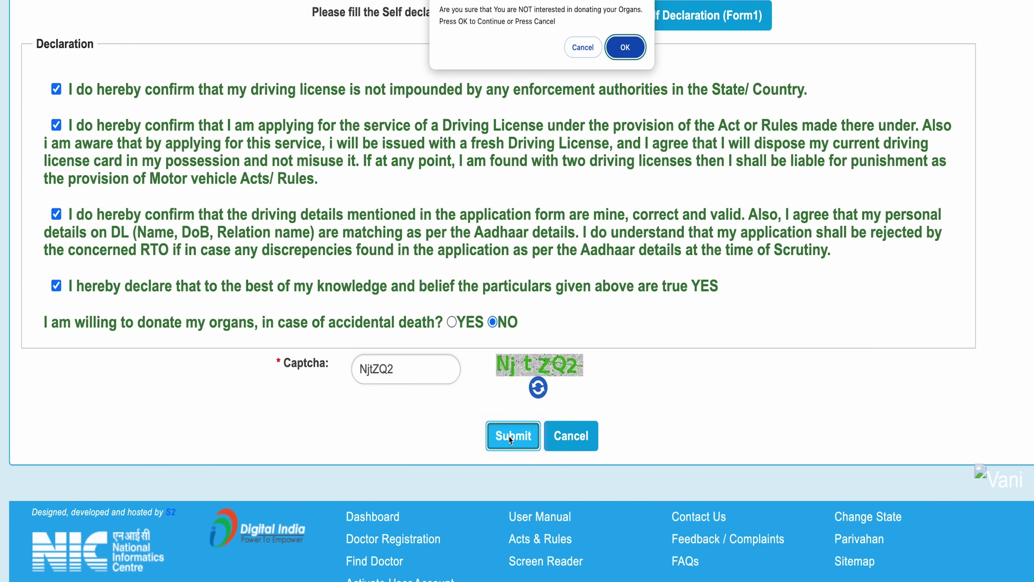
key("Return")
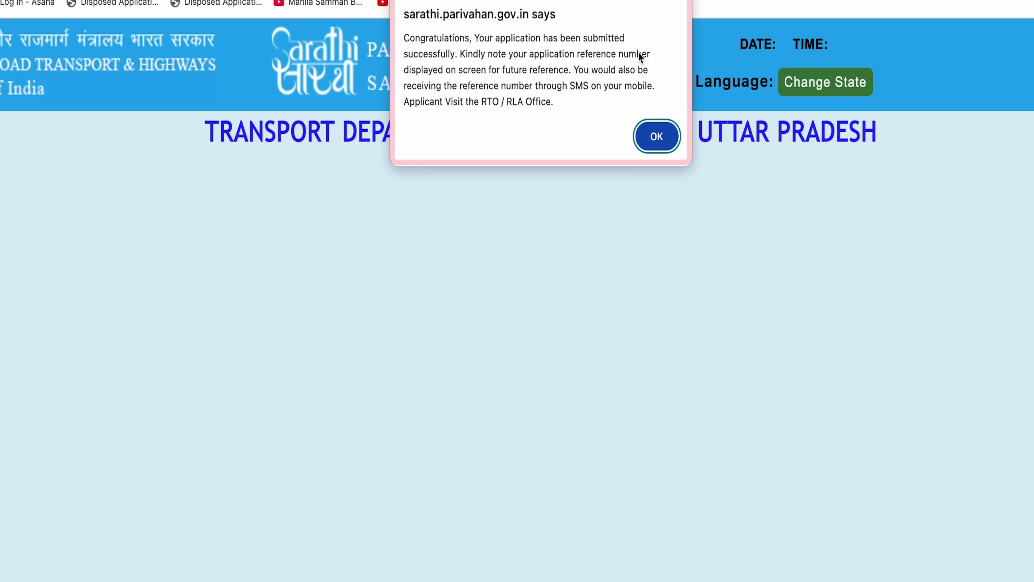
Dismiss the Congratulations alert and scroll through the Application Reference Slip
left_click(647, 147)
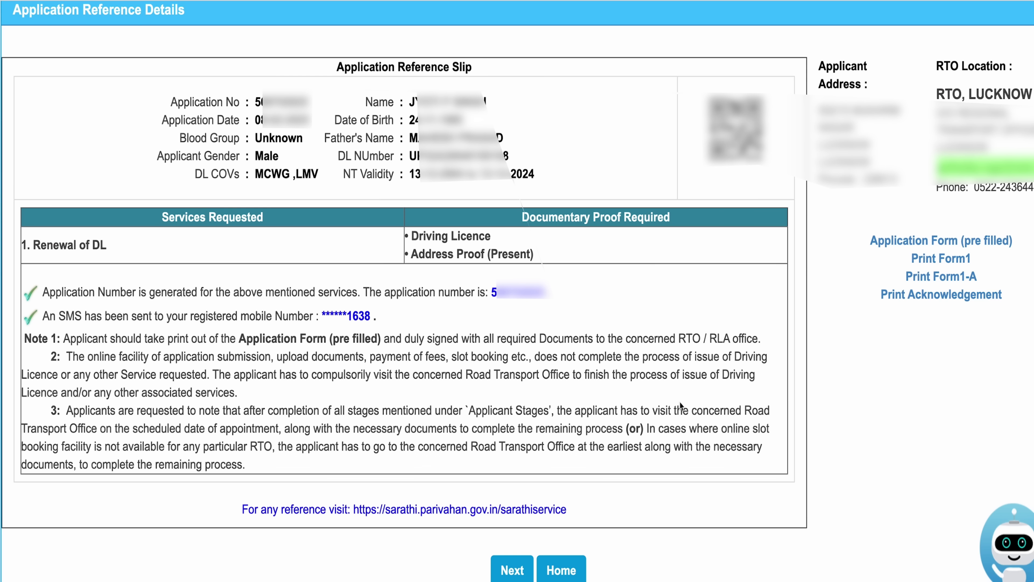
scroll(678, 408, "down", 3)
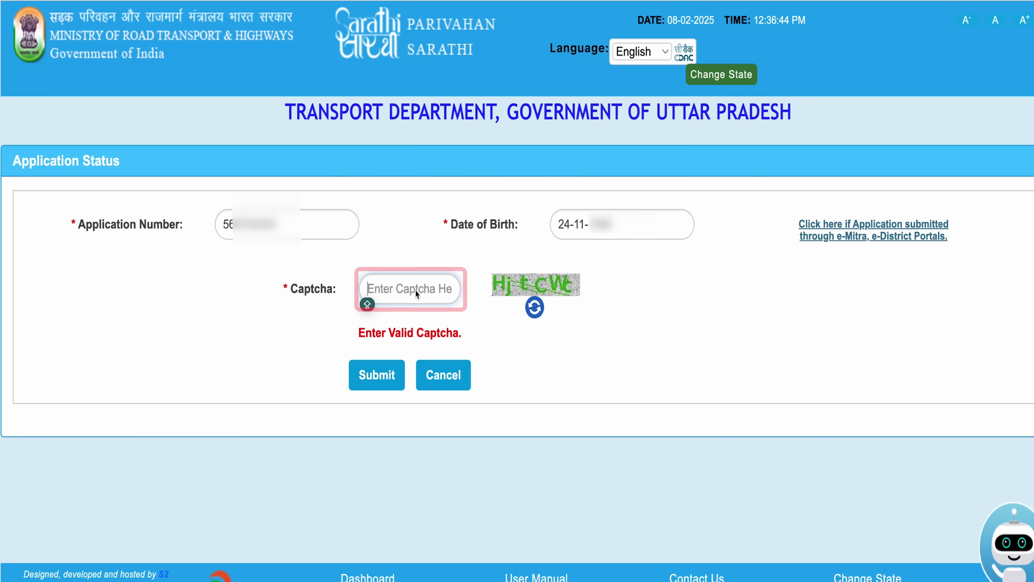
Fill in the captcha to retrieve the application status, then proceed with Upload Documents
type("HjtCWc")
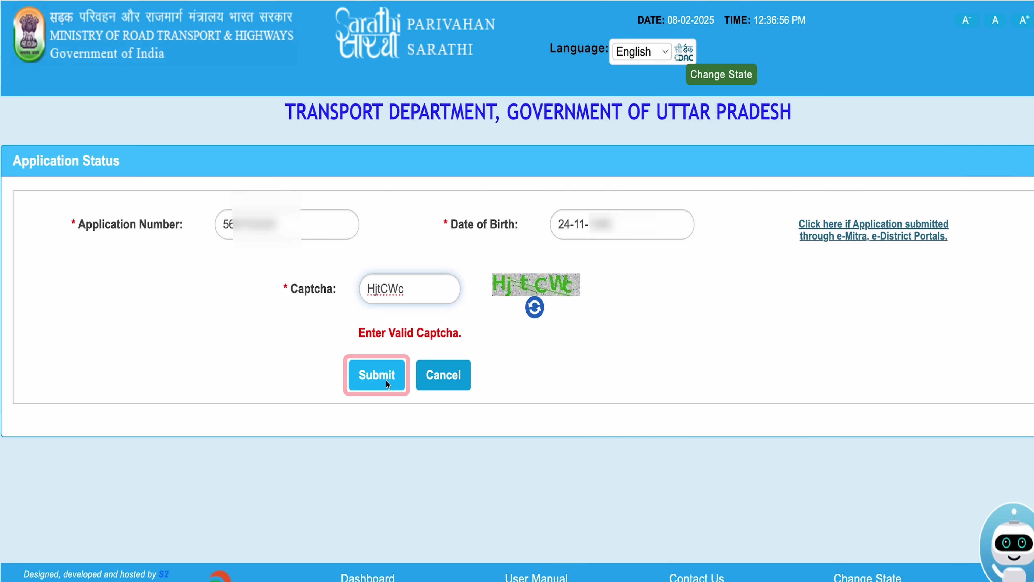
left_click(387, 381)
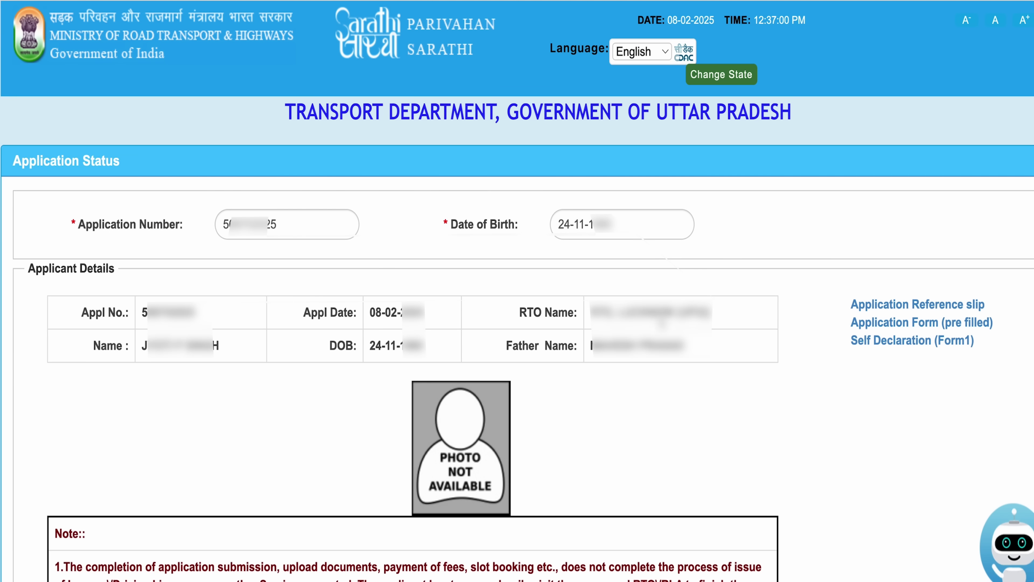
scroll(620, 394, "down", 4)
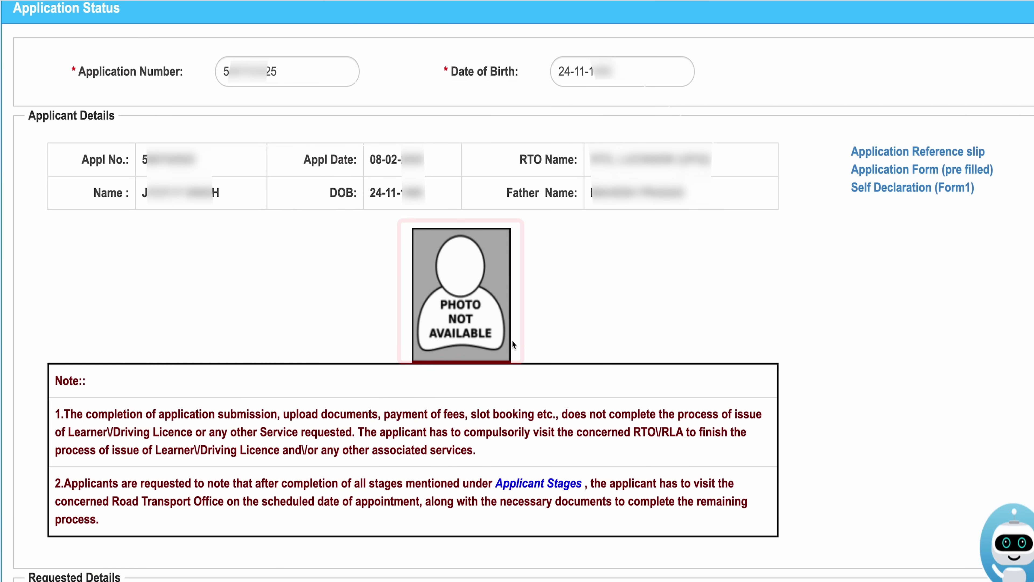
scroll(511, 339, "down", 15)
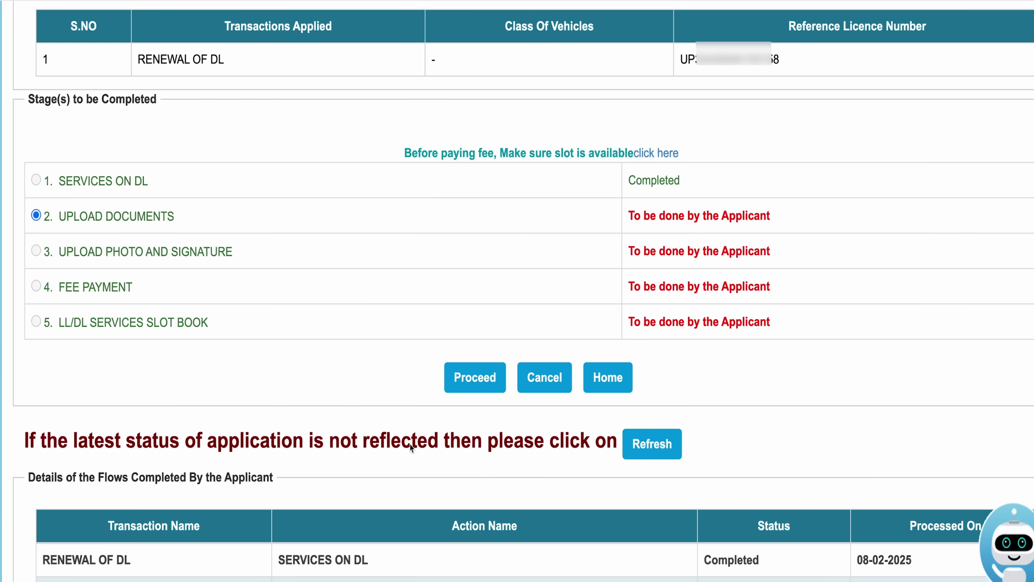
scroll(484, 448, "down", 2)
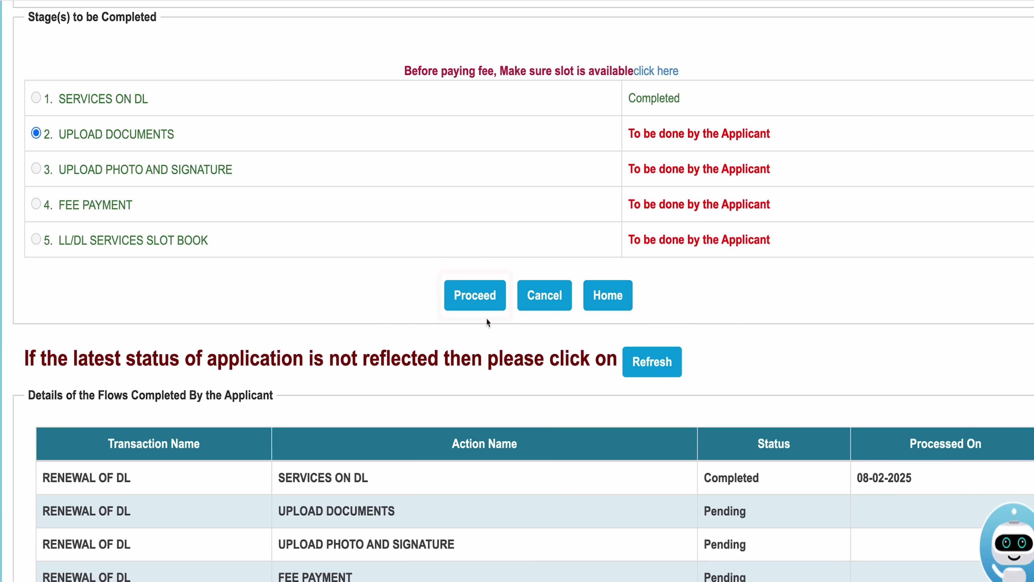
left_click(474, 300)
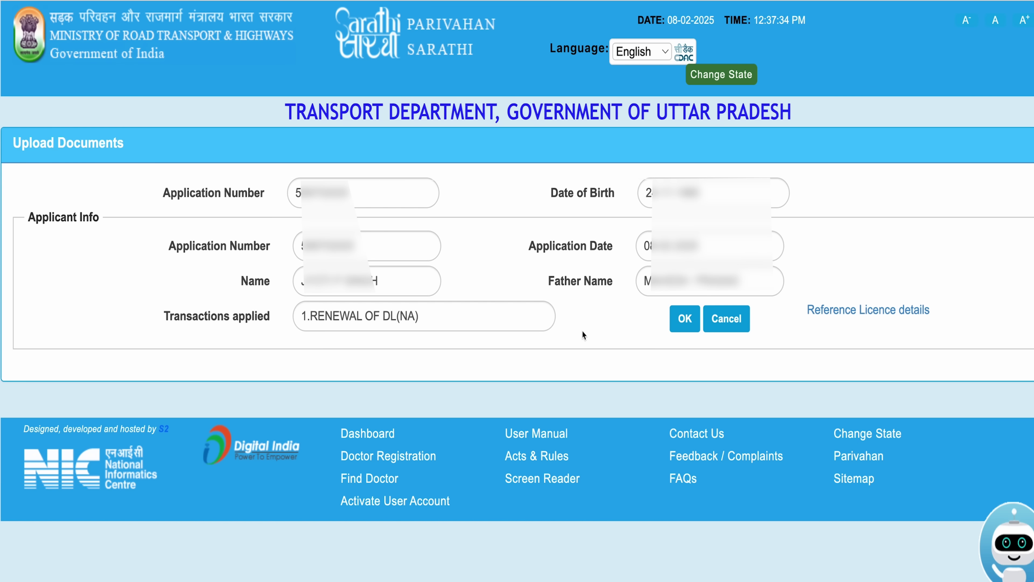
Choose Address Proof (Present) as the document type with Aadhar Card With DOB as proof
left_click(686, 324)
scroll(684, 323, "down", 2)
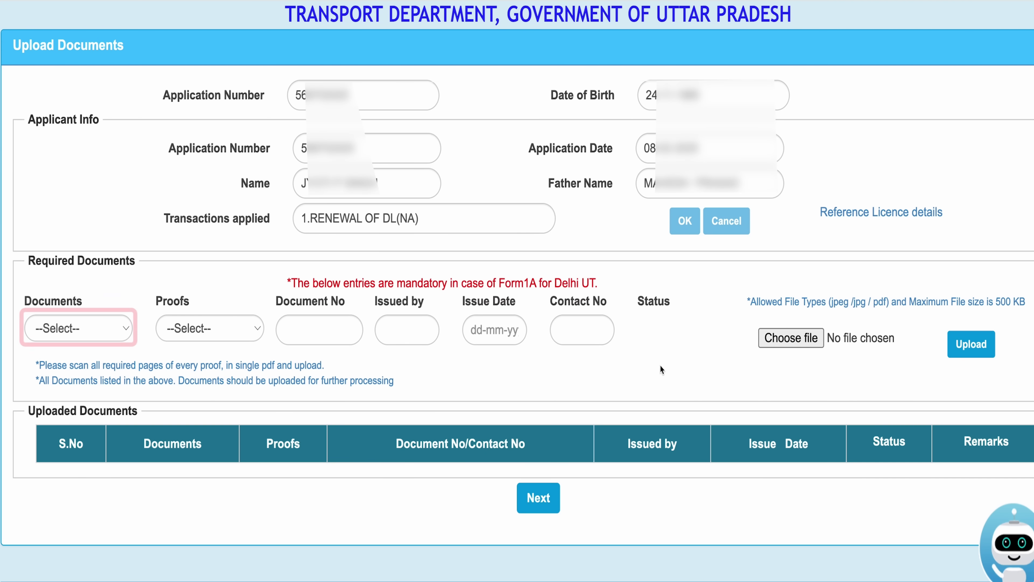
left_click(91, 333)
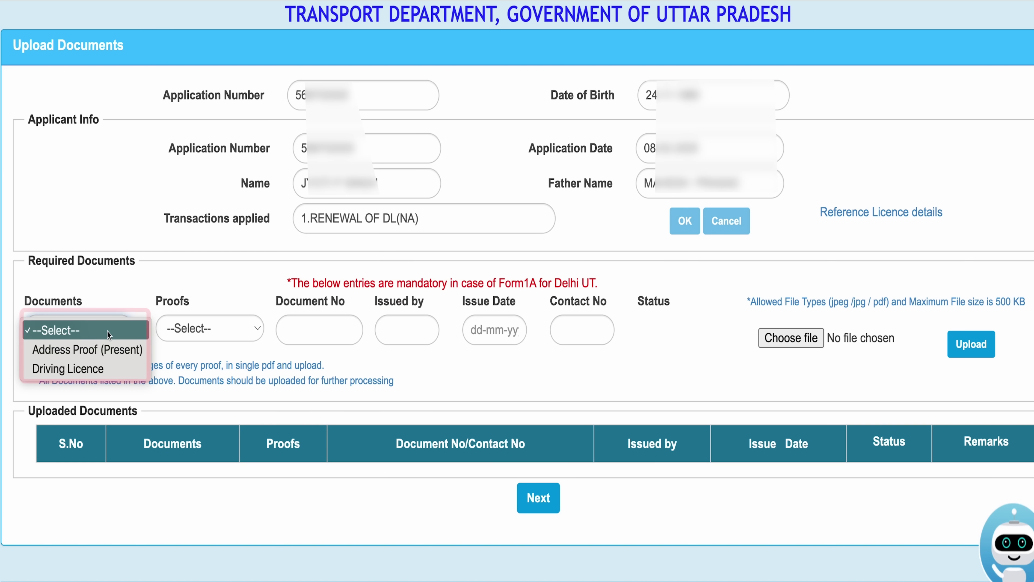
left_click(110, 349)
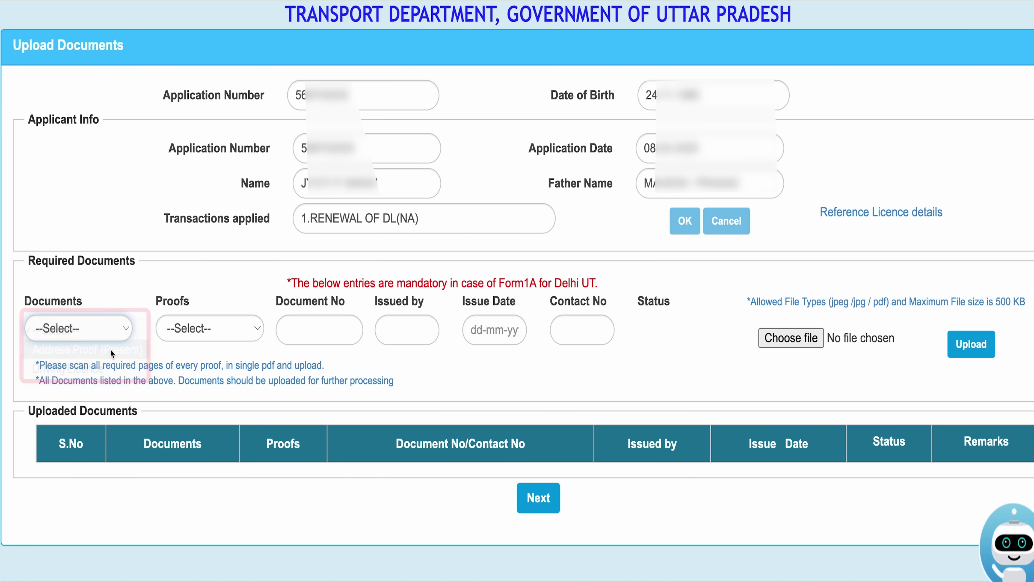
scroll(175, 340, "down", 2)
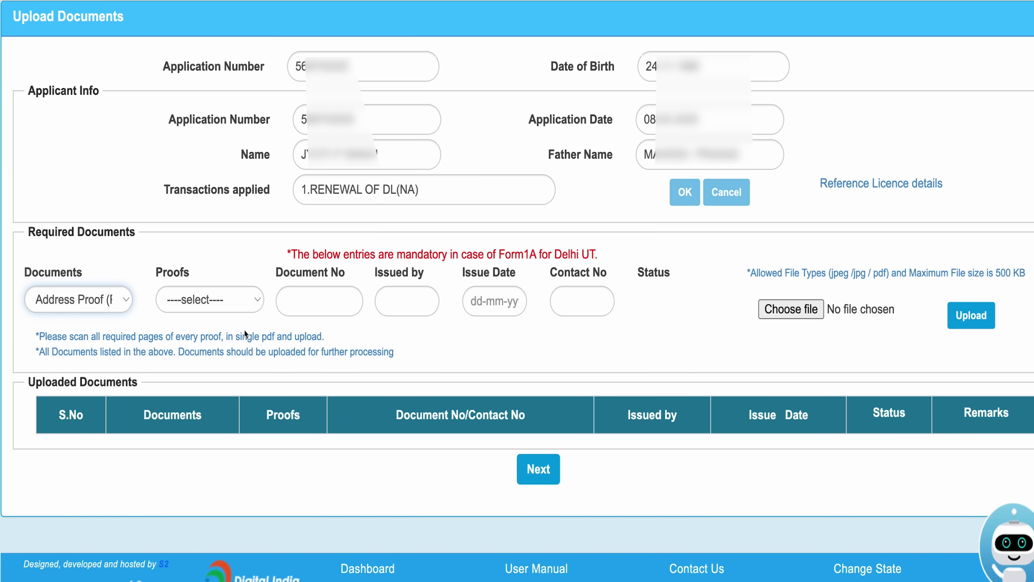
left_click(240, 300)
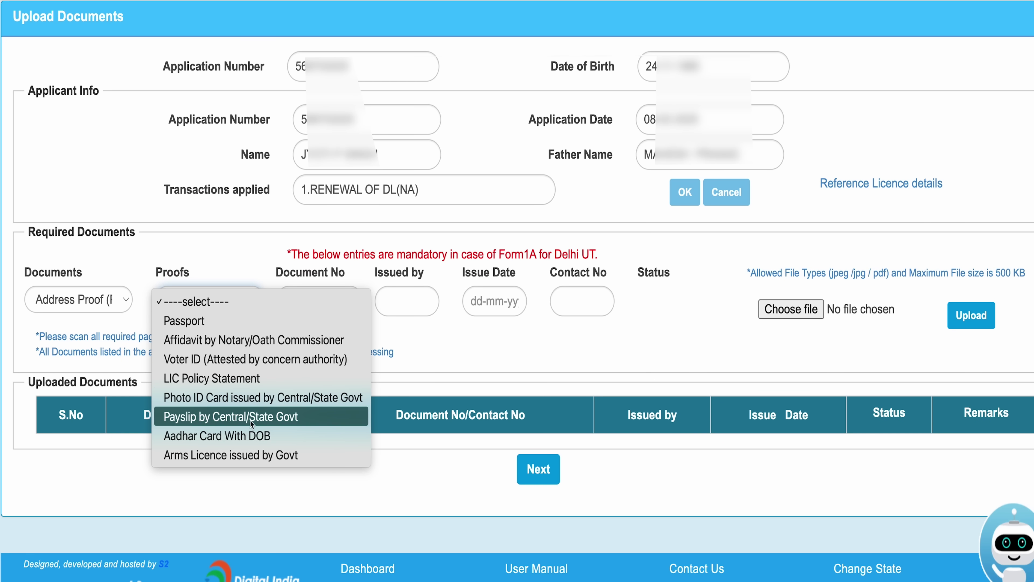
left_click(261, 436)
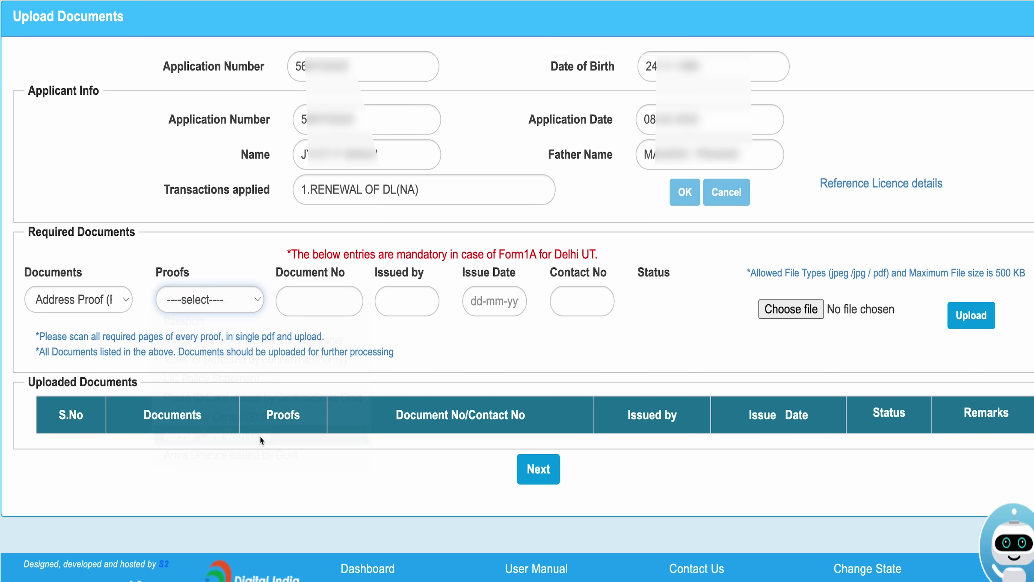
Attach AadhaarJ.pdf as the address proof file and upload it
scroll(419, 440, "up", 1)
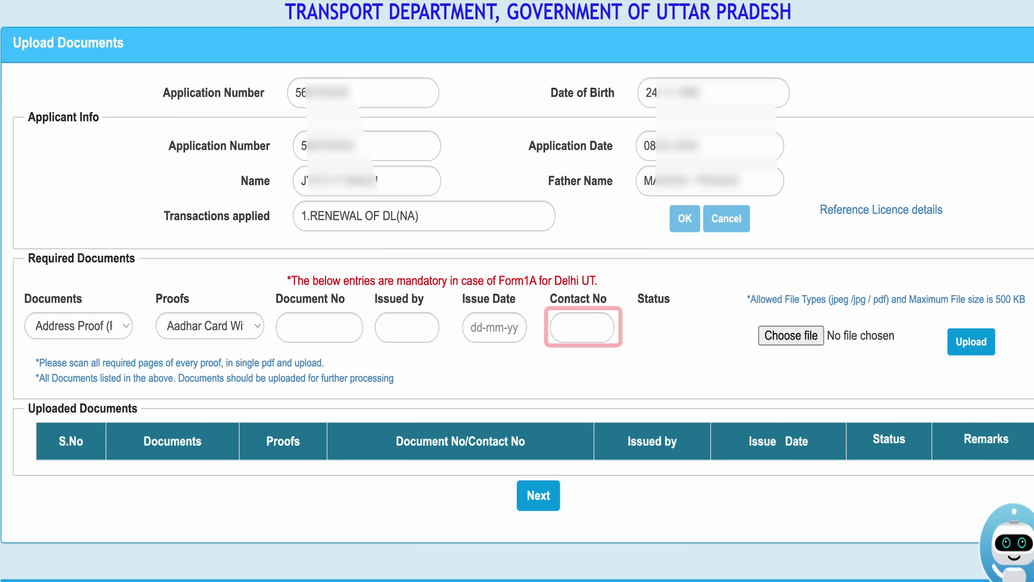
left_click(799, 339)
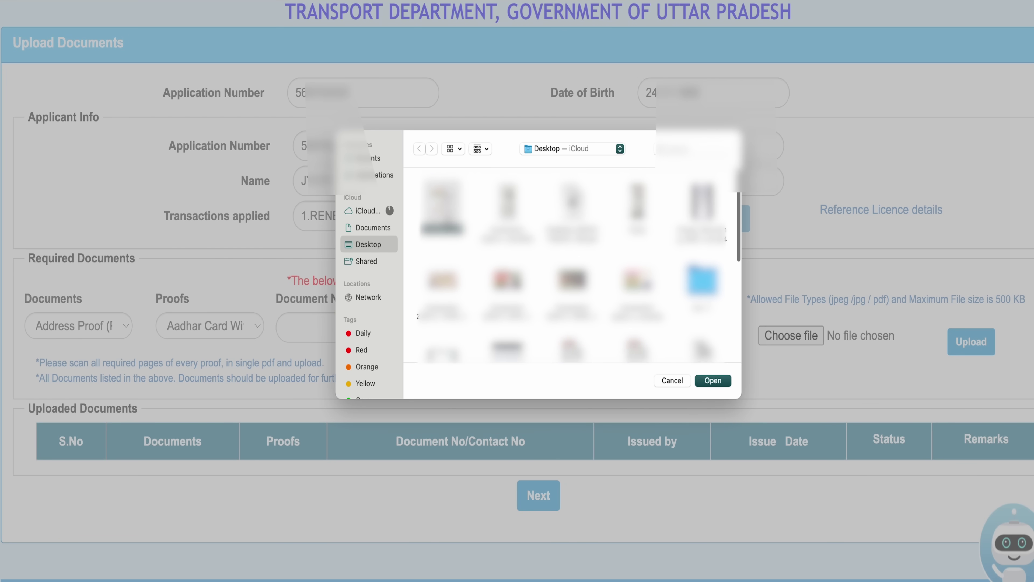
left_click(713, 380)
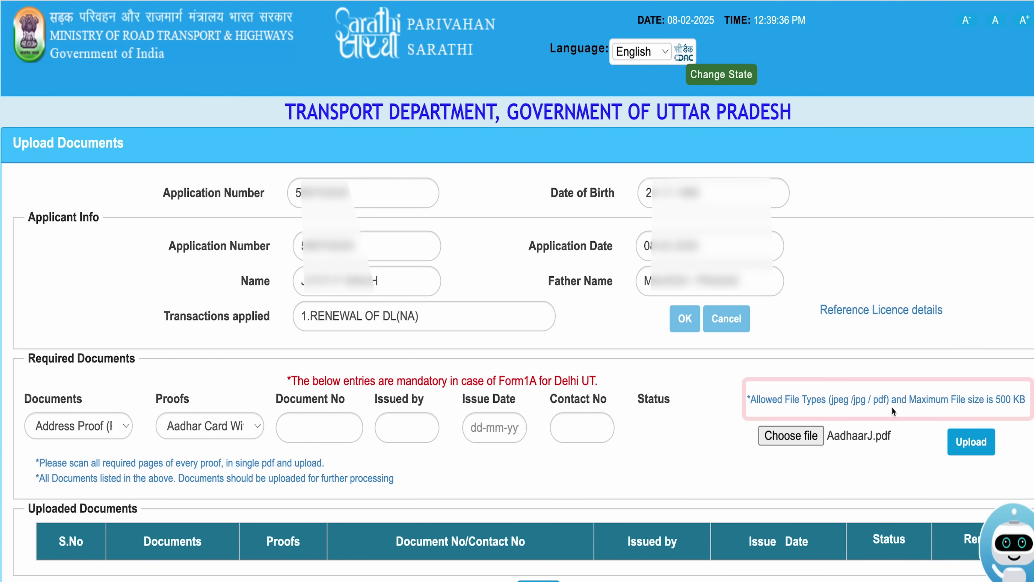
left_click(973, 447)
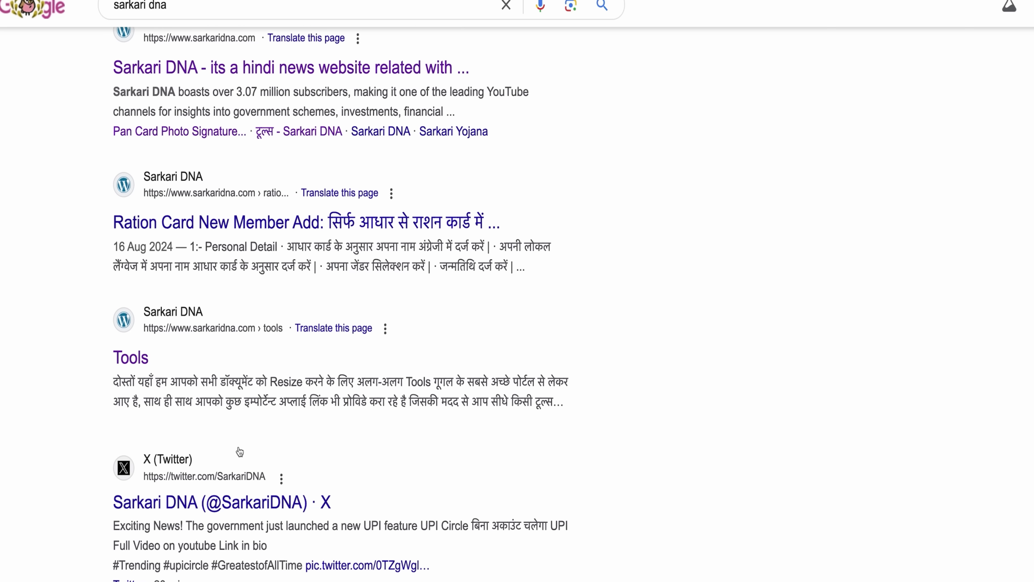
Open the Sarkari DNA Tools result and scroll down to its Image Tools table
scroll(145, 350, "down", 1)
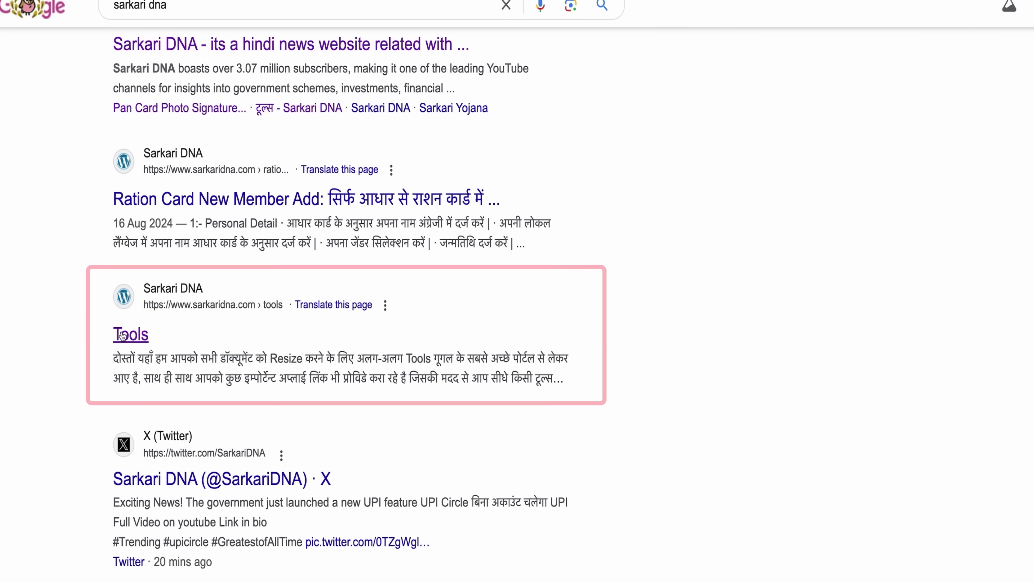
left_click(148, 346)
scroll(580, 438, "down", 3)
scroll(580, 438, "down", 7)
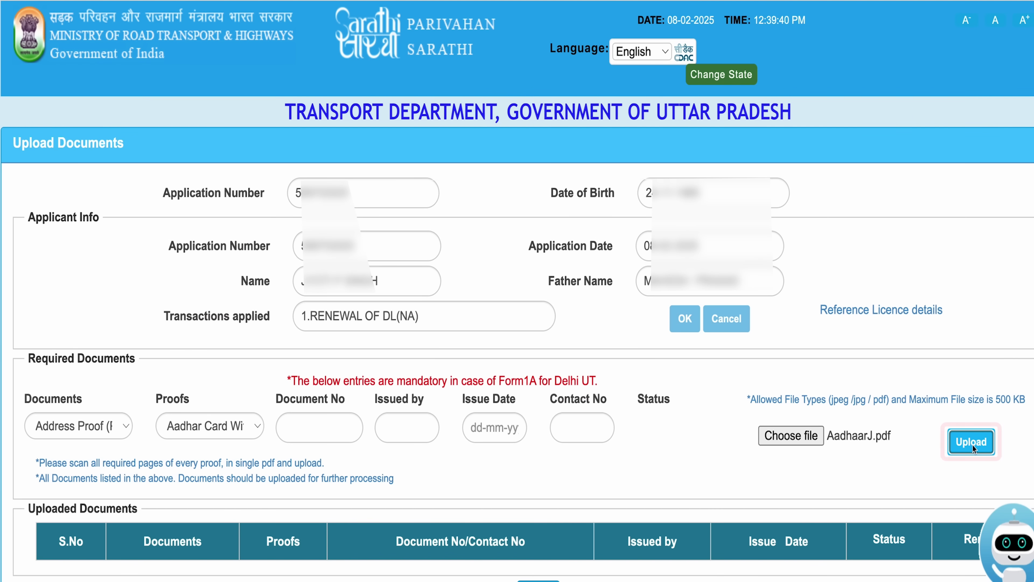
Upload and confirm the Aadhaar PDF as the address proof
left_click(972, 443)
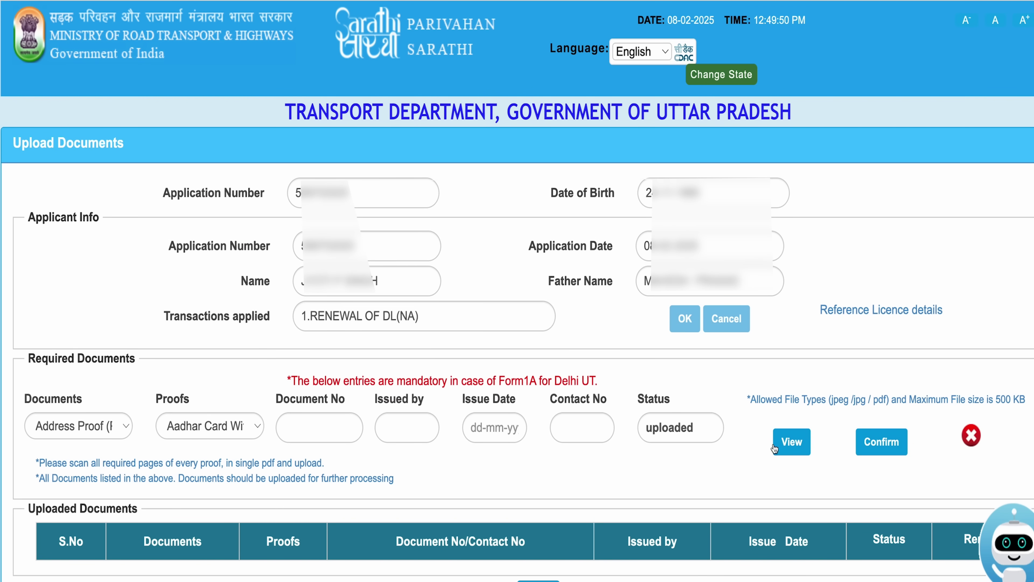
left_click(885, 446)
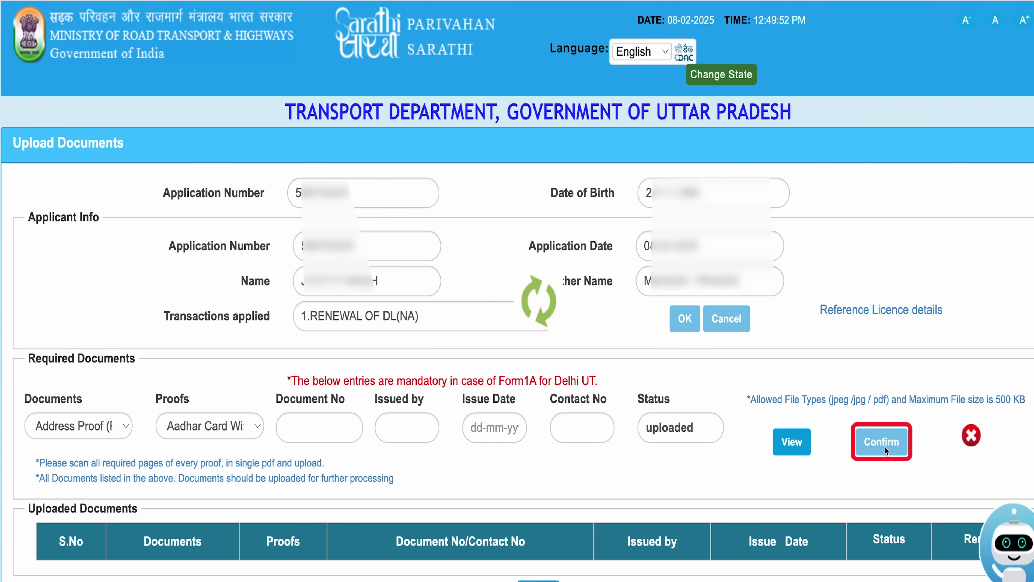
scroll(862, 464, "down", 5)
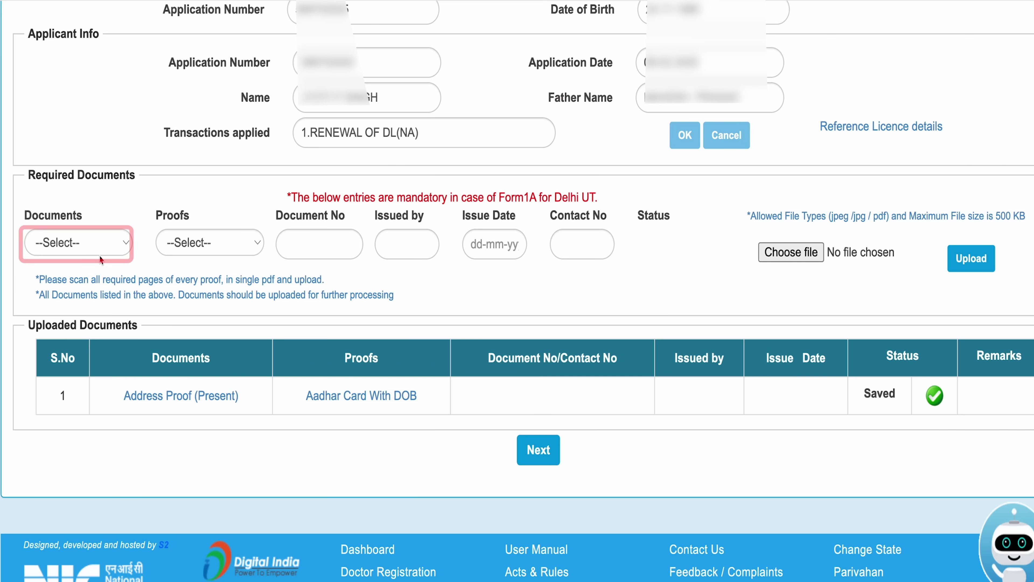
Select Driving Licence as the document, attach its file and confirm the upload
left_click(111, 245)
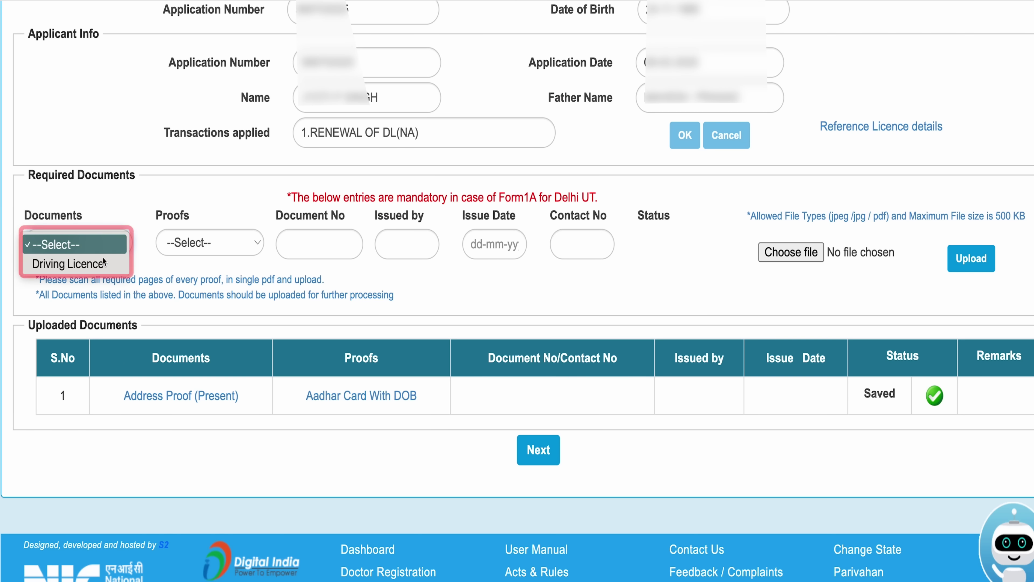
left_click(69, 261)
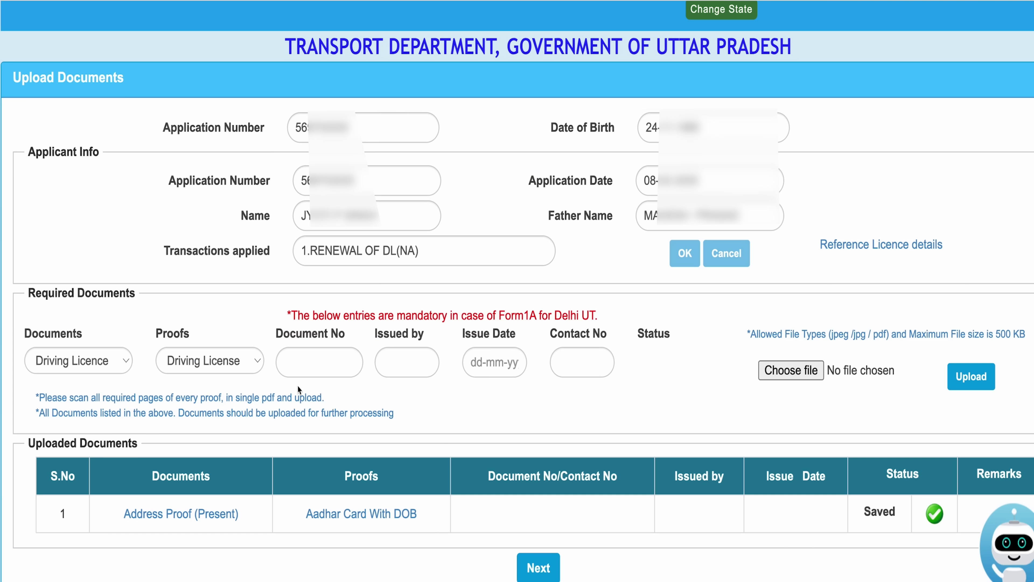
left_click(797, 371)
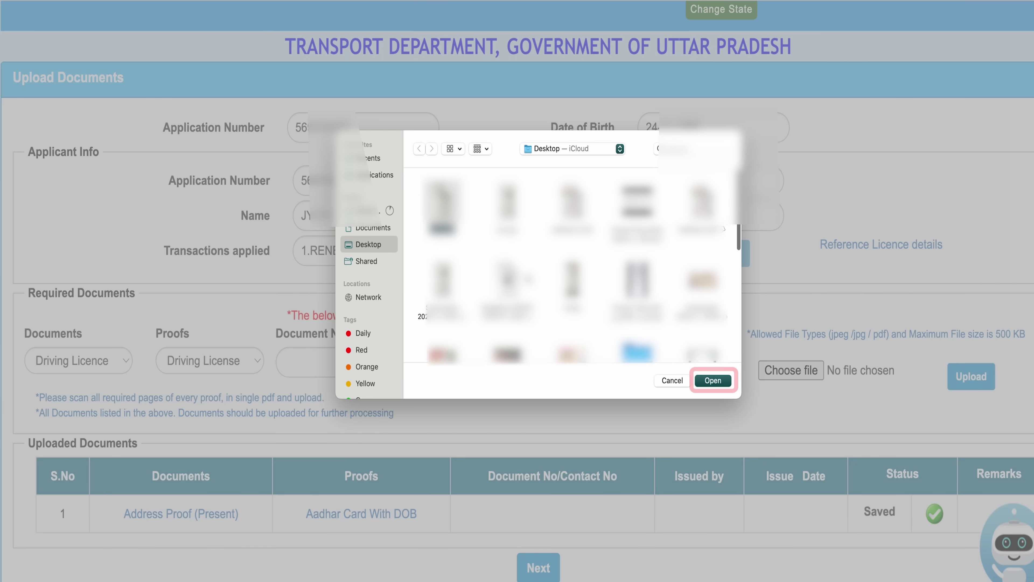
left_click(713, 380)
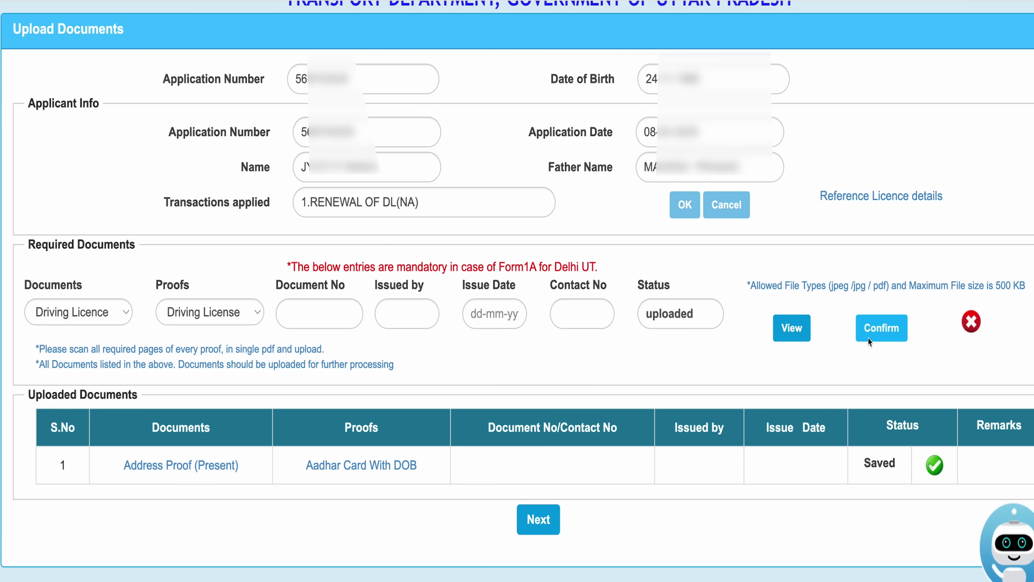
left_click(884, 327)
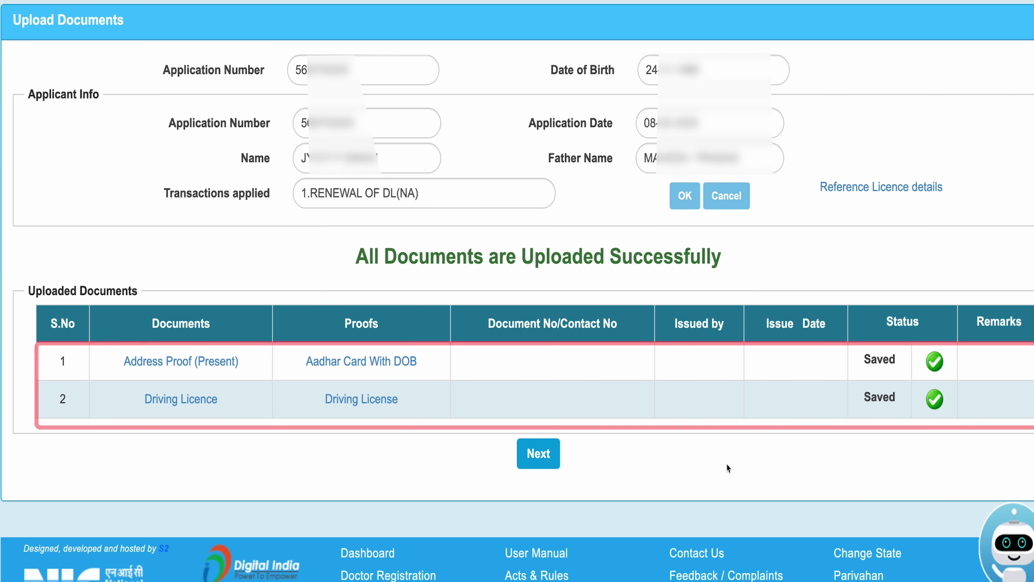
scroll(726, 463, "up", 3)
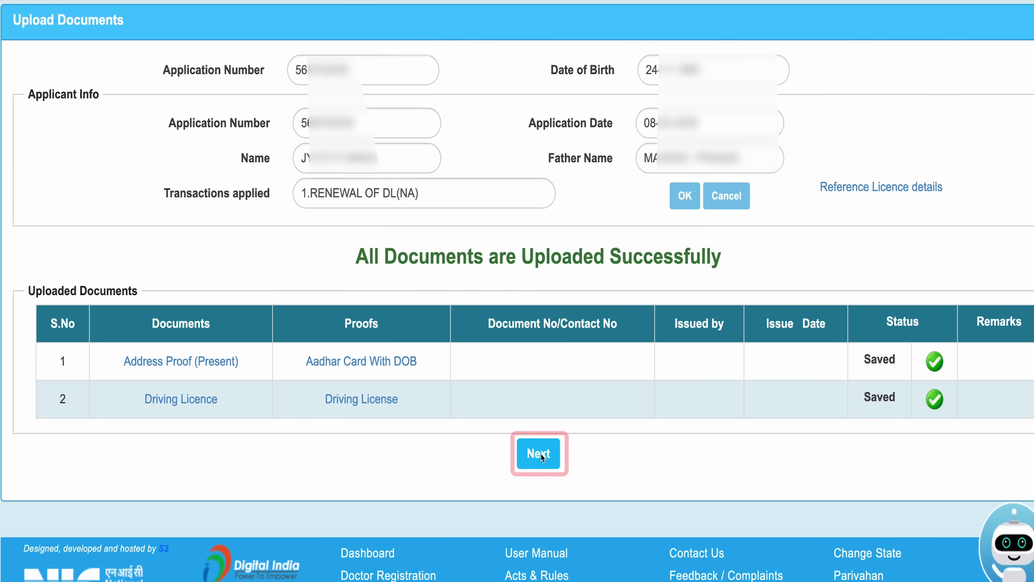
Continue past the uploads, submit the captcha lookup and scroll to the Stage(s) to be Completed list
left_click(538, 565)
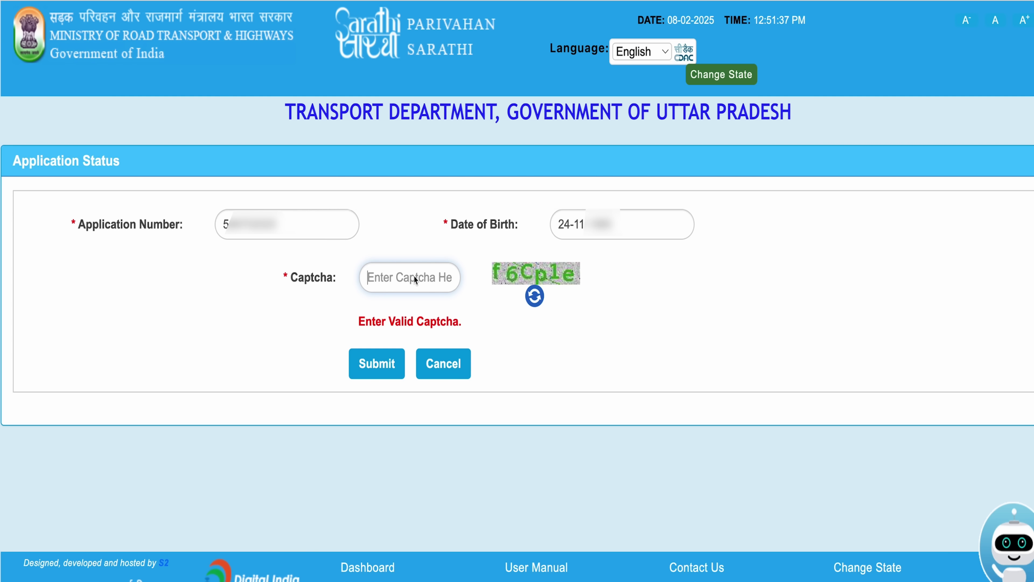
type("f")
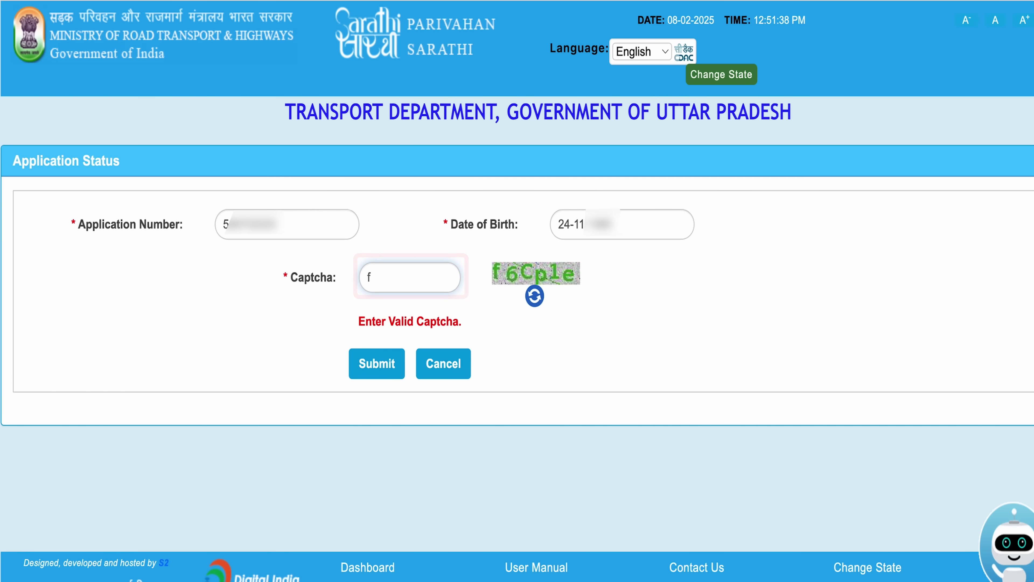
type("6")
type("Cp1e")
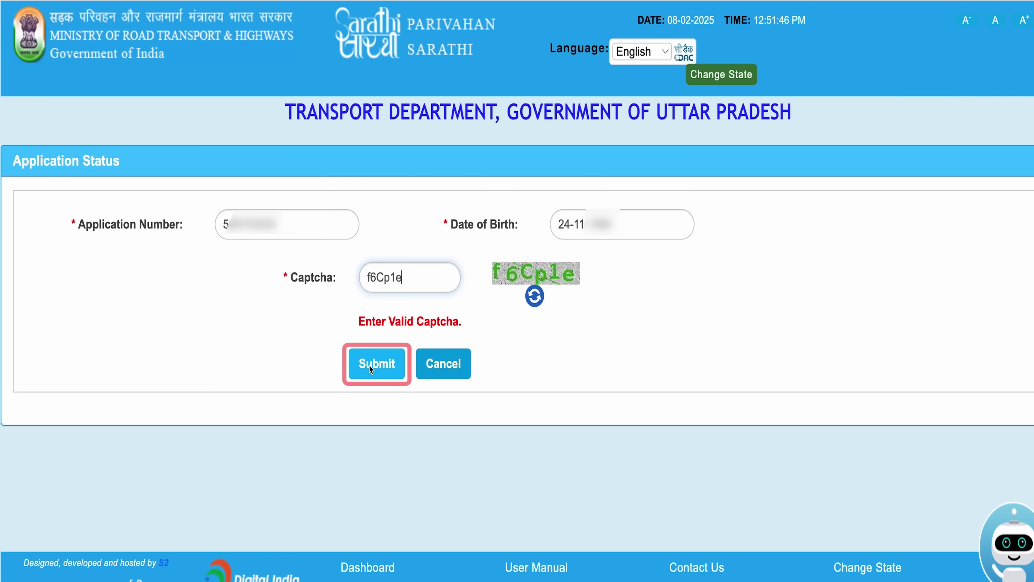
left_click(377, 364)
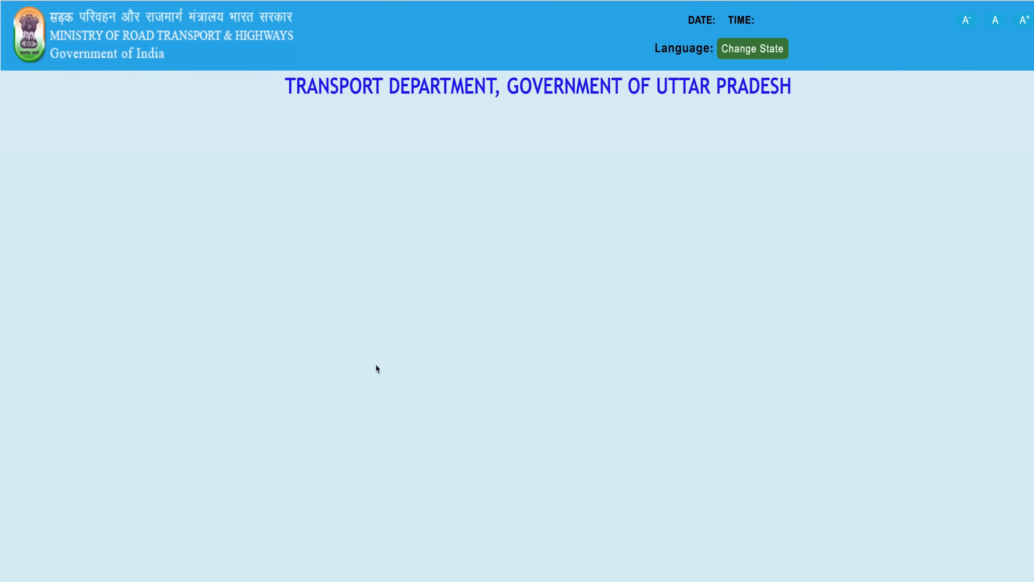
scroll(623, 342, "down", 10)
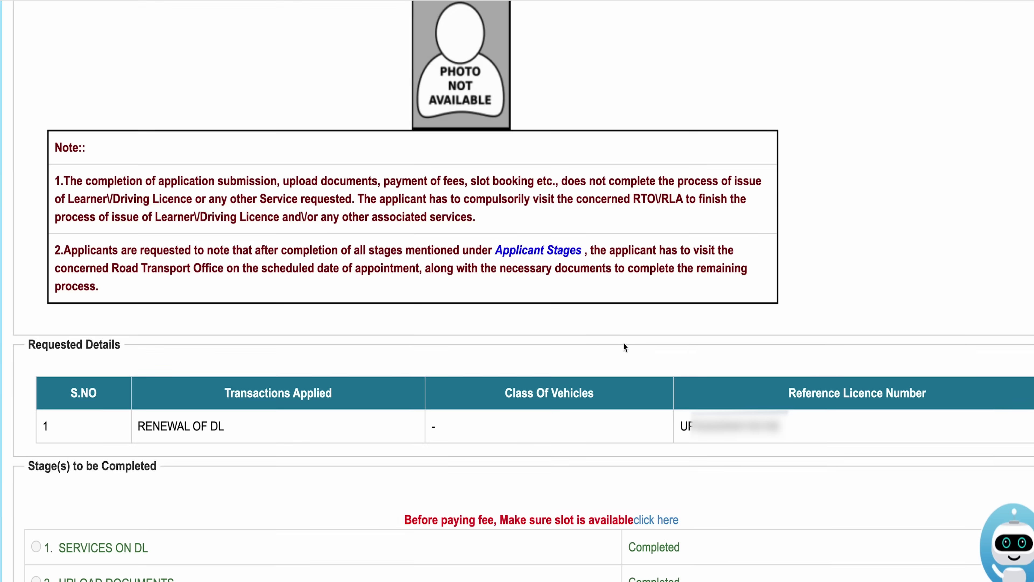
scroll(616, 361, "down", 2)
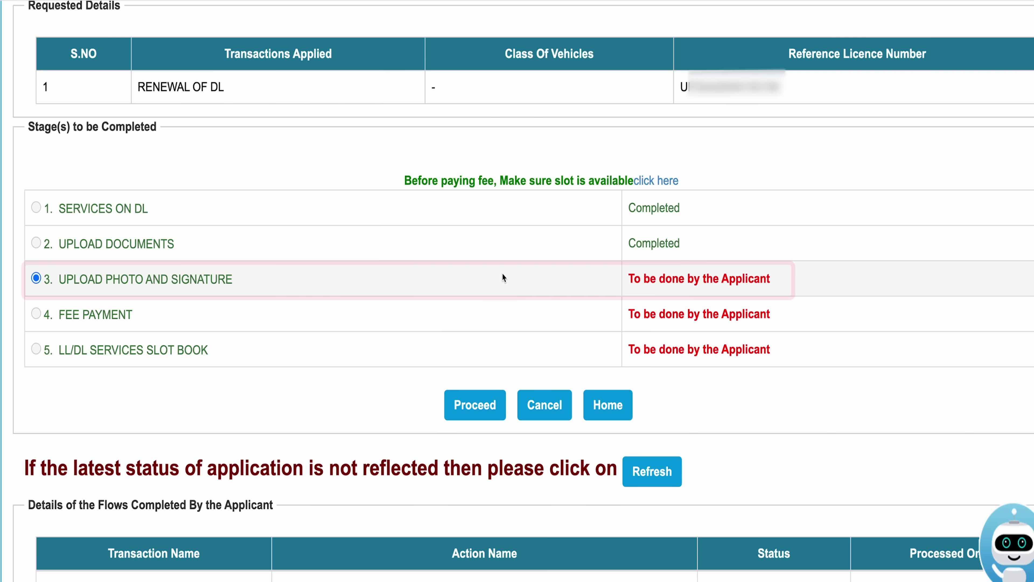
scroll(505, 293, "down", 5)
Proceed to the photo and signature stage, attach photo1.jpg as photo and pick the signature file
left_click(481, 221)
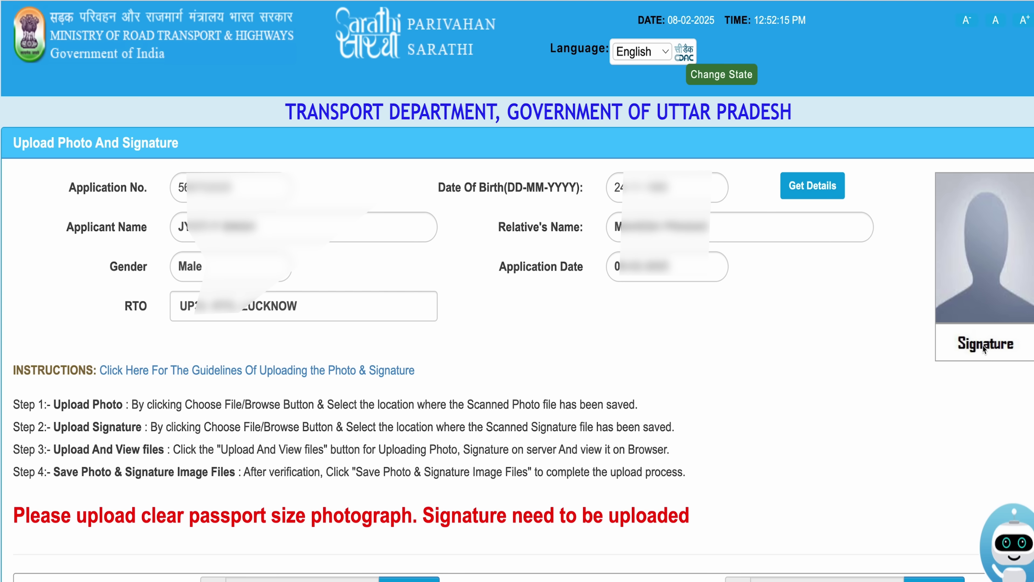
scroll(815, 379, "down", 4)
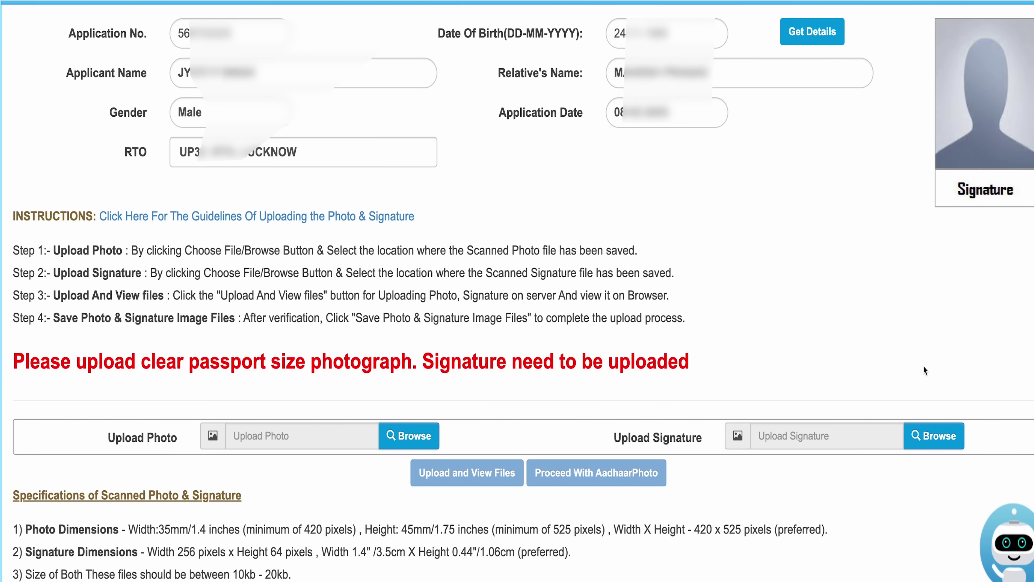
left_click(409, 437)
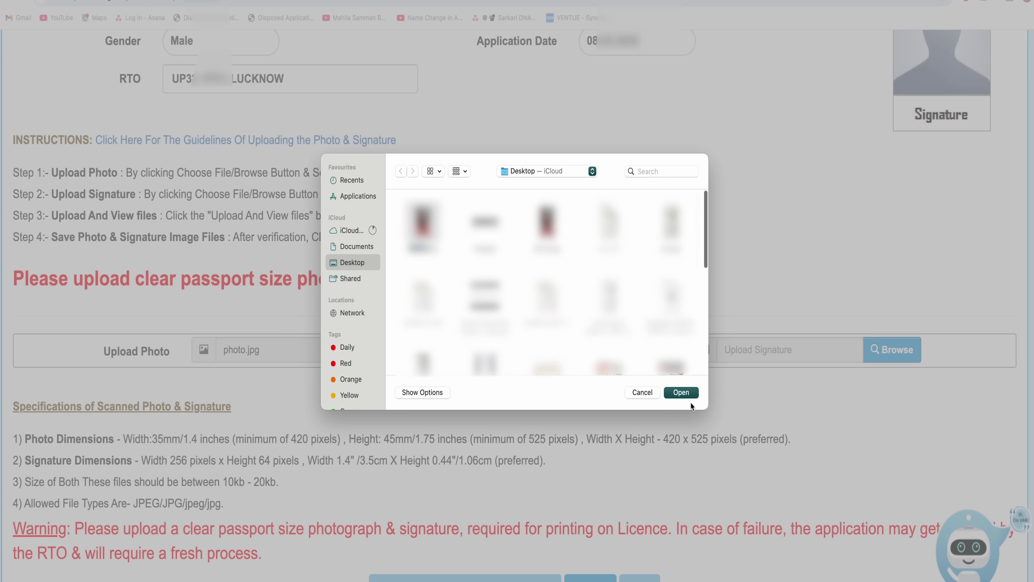
left_click(689, 392)
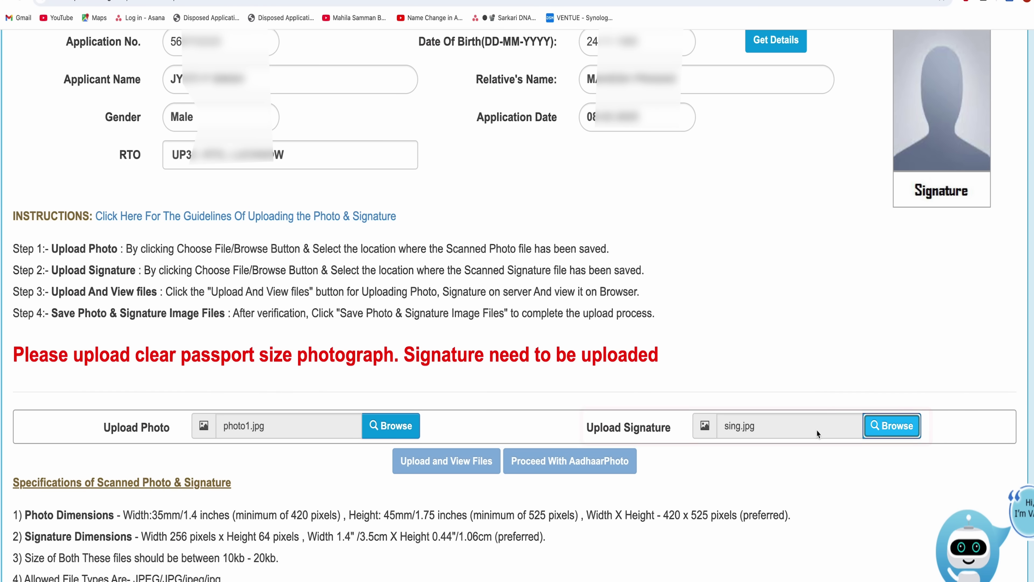
left_click(891, 427)
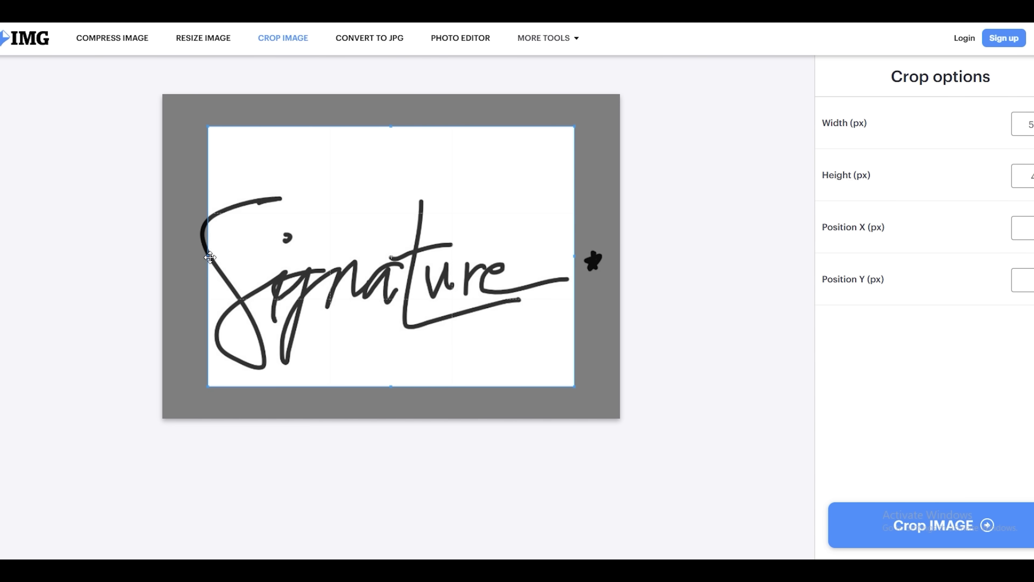
Drag the crop box's left and top edges to frame the handwritten signature
left_click_drag(206, 252, 198, 258)
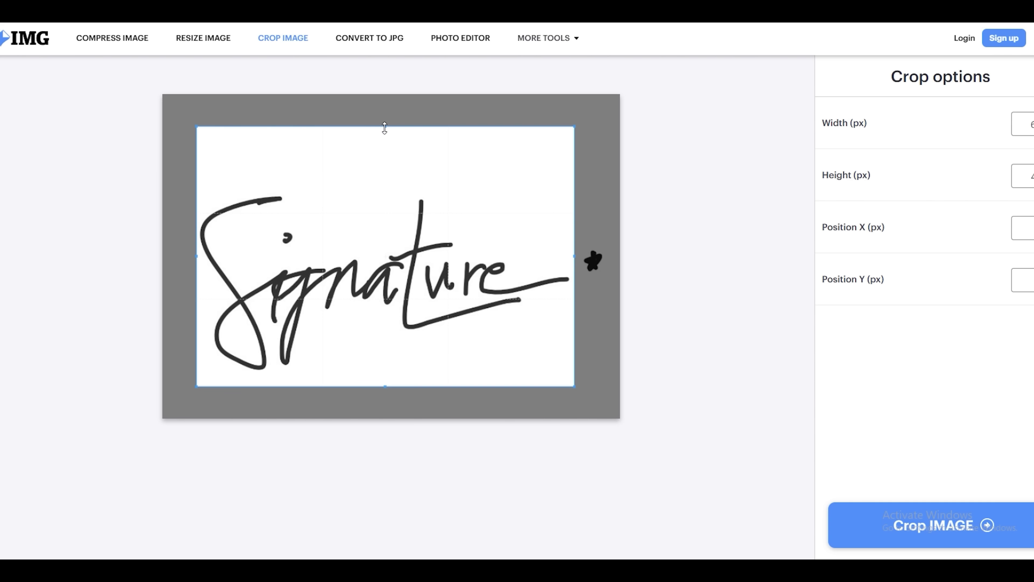
left_click_drag(385, 127, 387, 179)
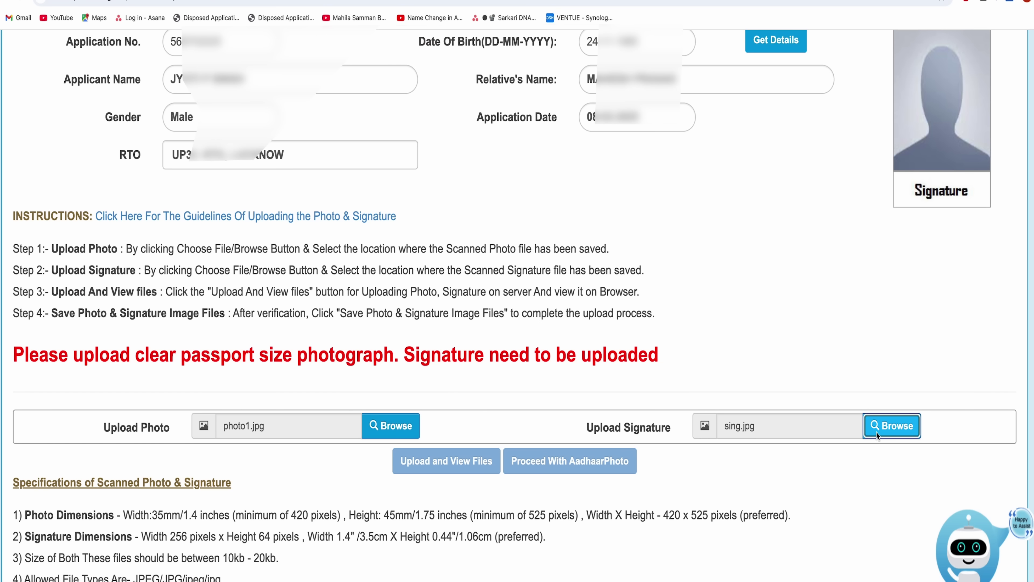
Attach the re-cropped sing1.jpg as the signature, then upload and preview the photo and signature
left_click(891, 427)
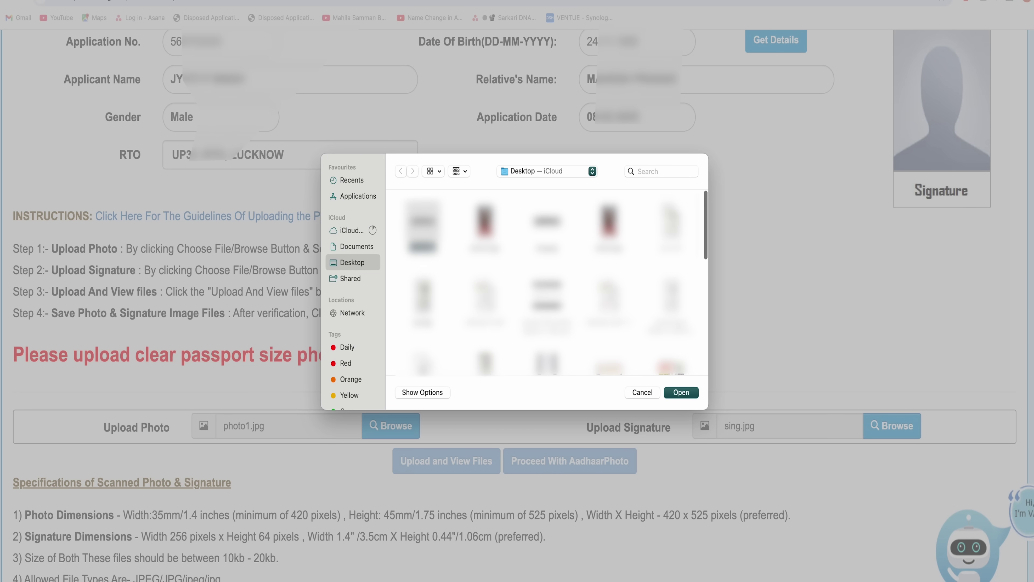
left_click(669, 392)
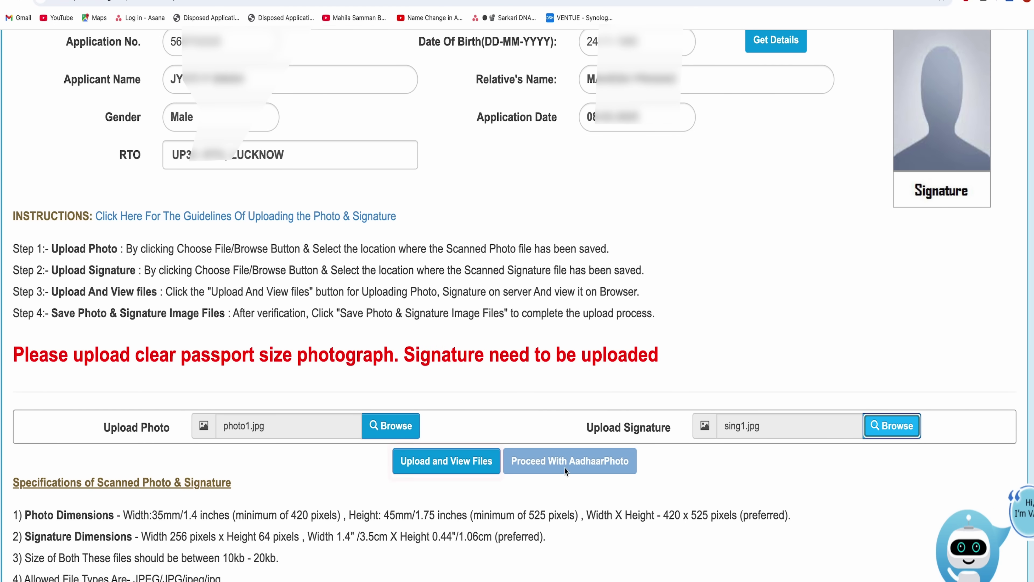
left_click(441, 461)
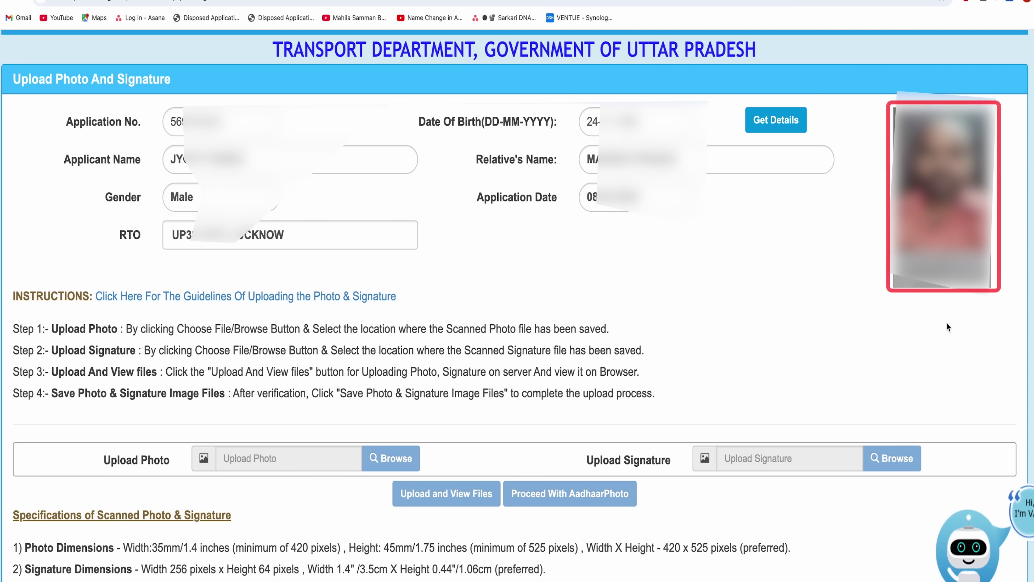
Save the photo and signature image files, confirm the dialog, and continue with Next
scroll(580, 365, "down", 5)
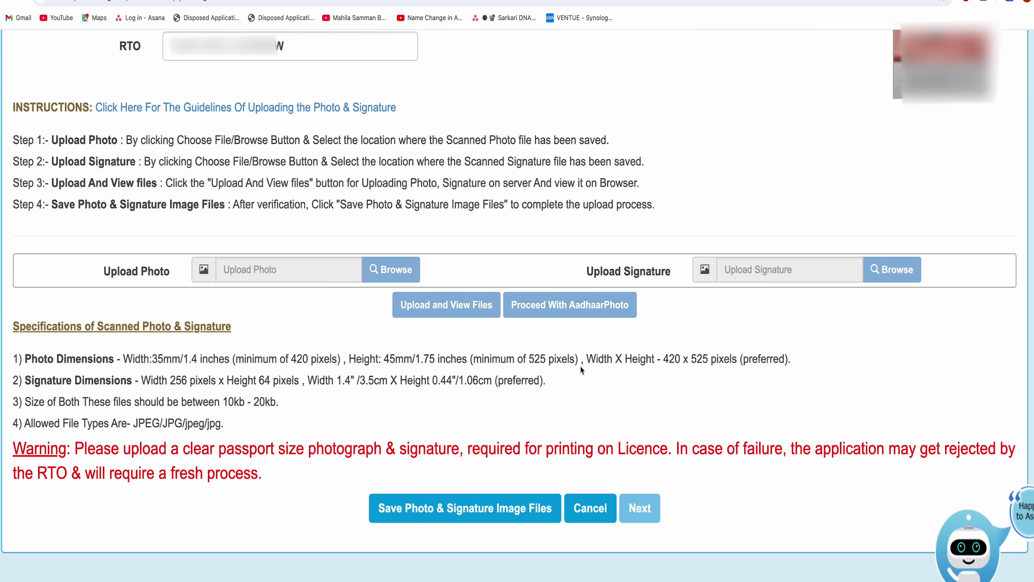
scroll(581, 366, "down", 2)
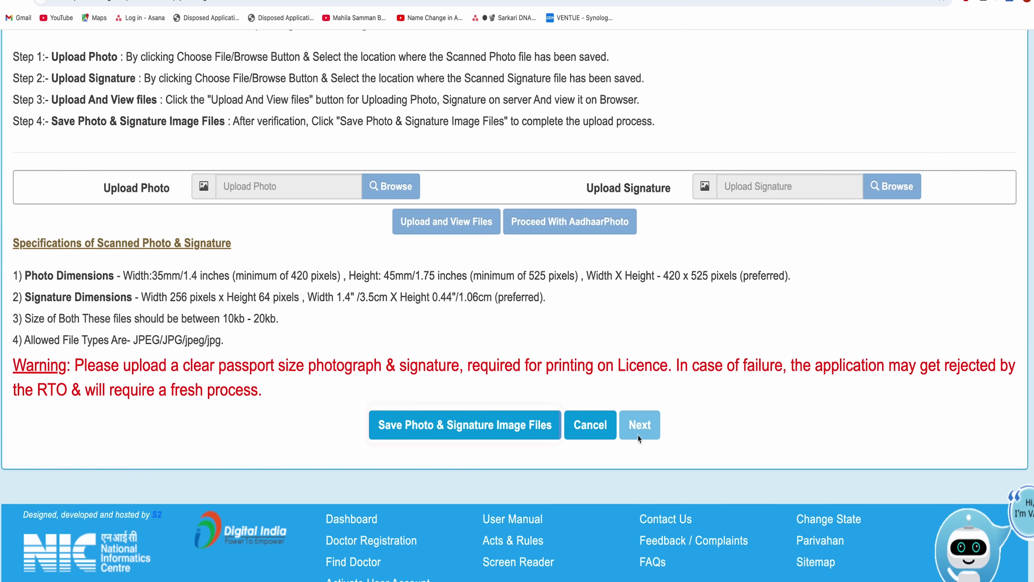
left_click(489, 429)
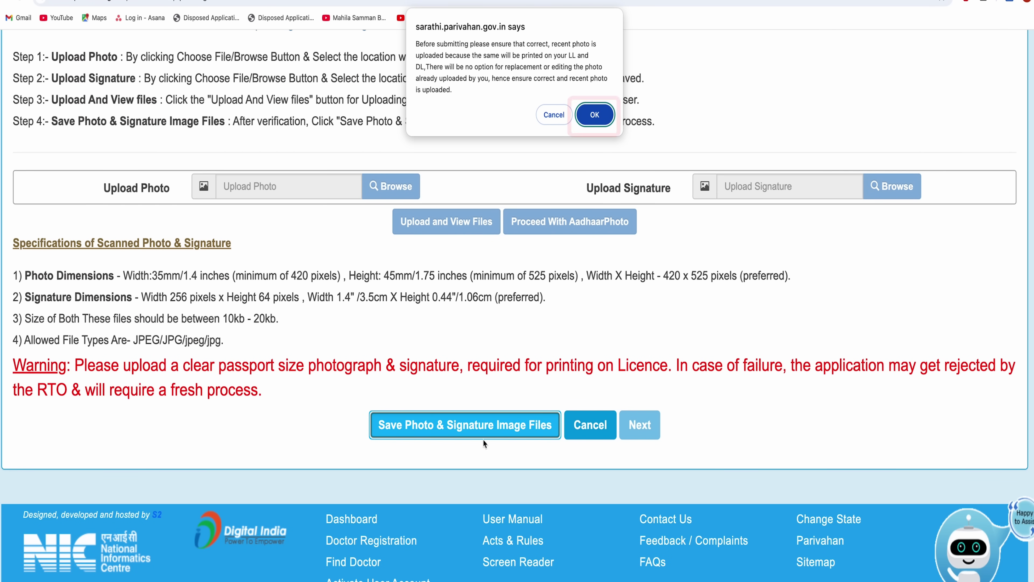
left_click(597, 117)
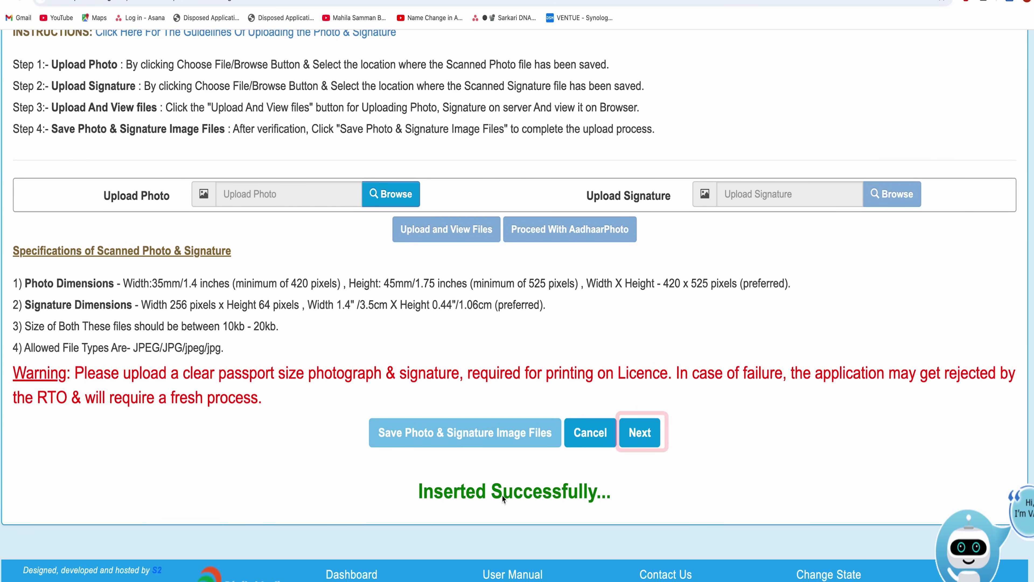
left_click(640, 432)
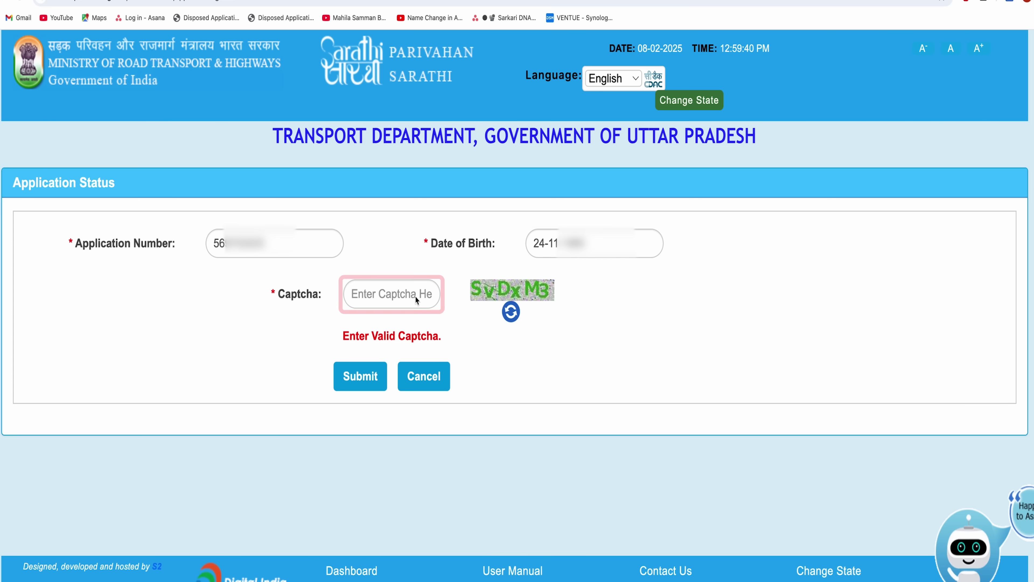
Submit the status lookup with the captcha and proceed to the FEE PAYMENT stage
type("SvDxM3")
key("Tab")
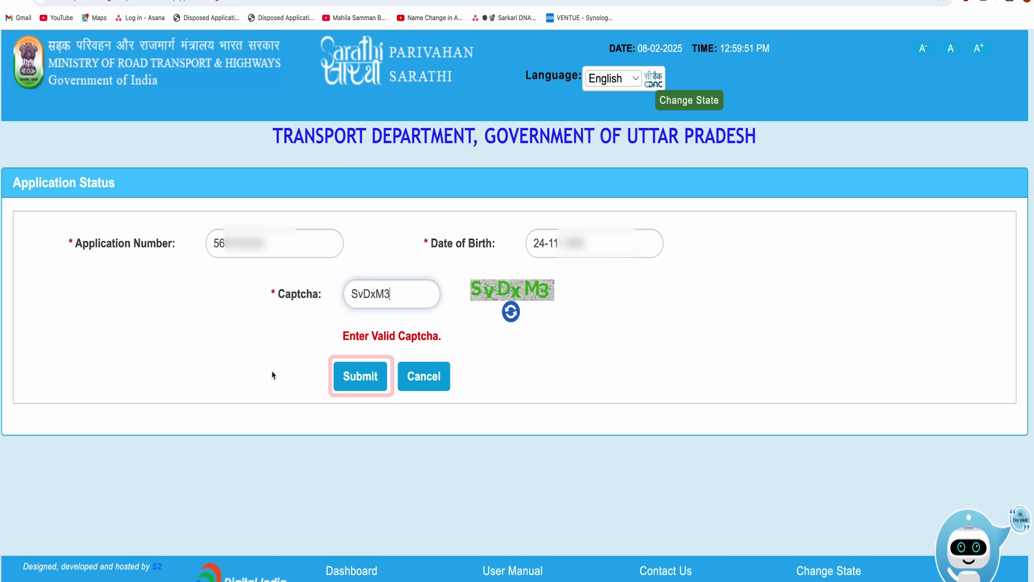
left_click(359, 380)
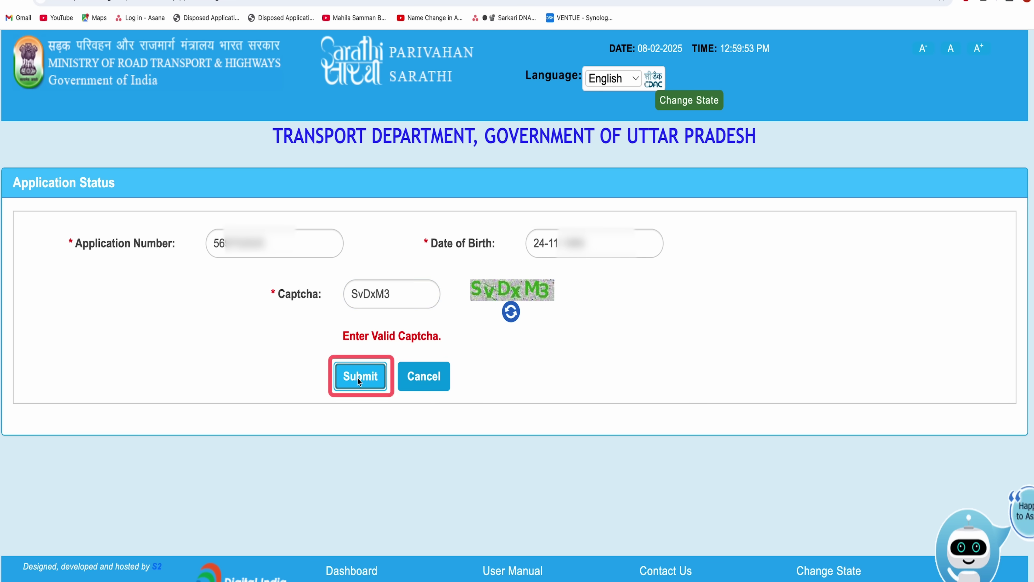
scroll(417, 458, "down", 5)
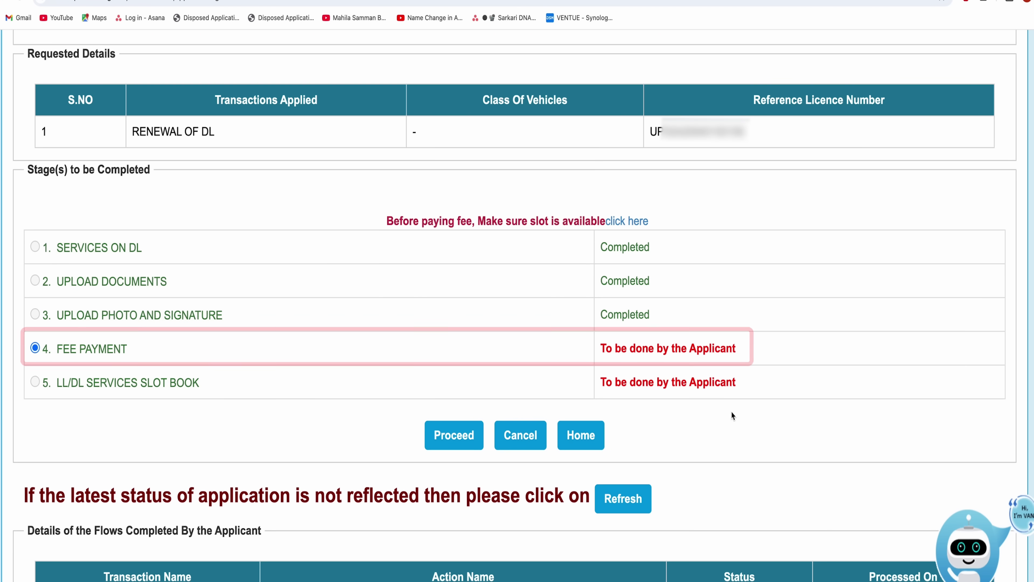
scroll(712, 439, "down", 1)
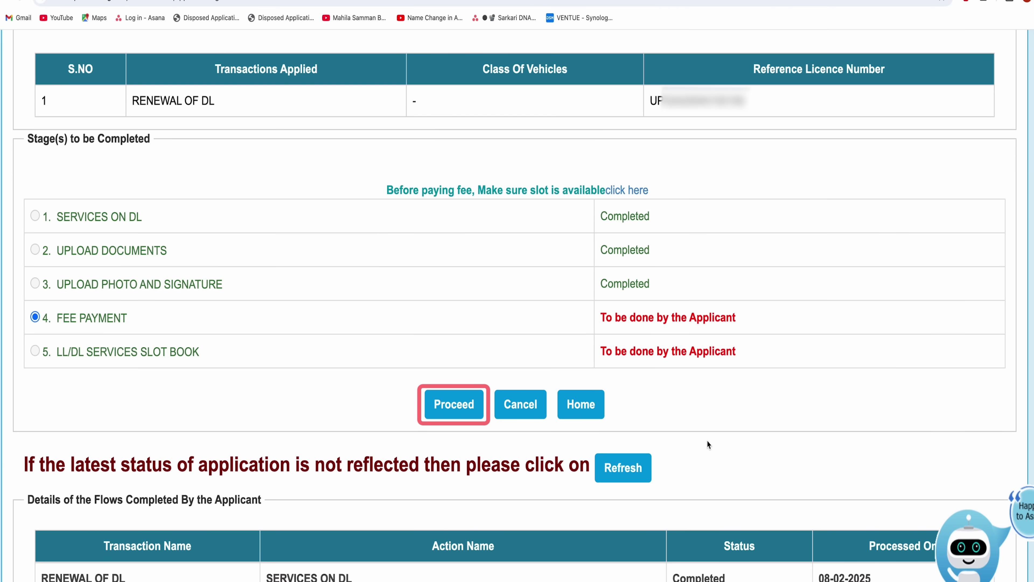
left_click(466, 409)
Pay the 400.00 fee via Common PGI with the captcha, accepting the payment terms
scroll(717, 428, "down", 4)
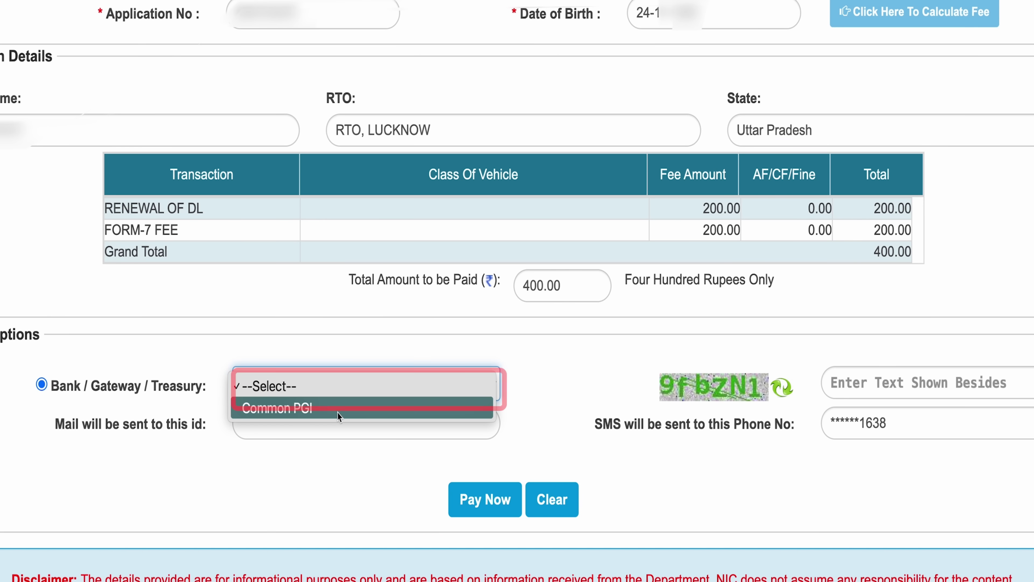
left_click(337, 412)
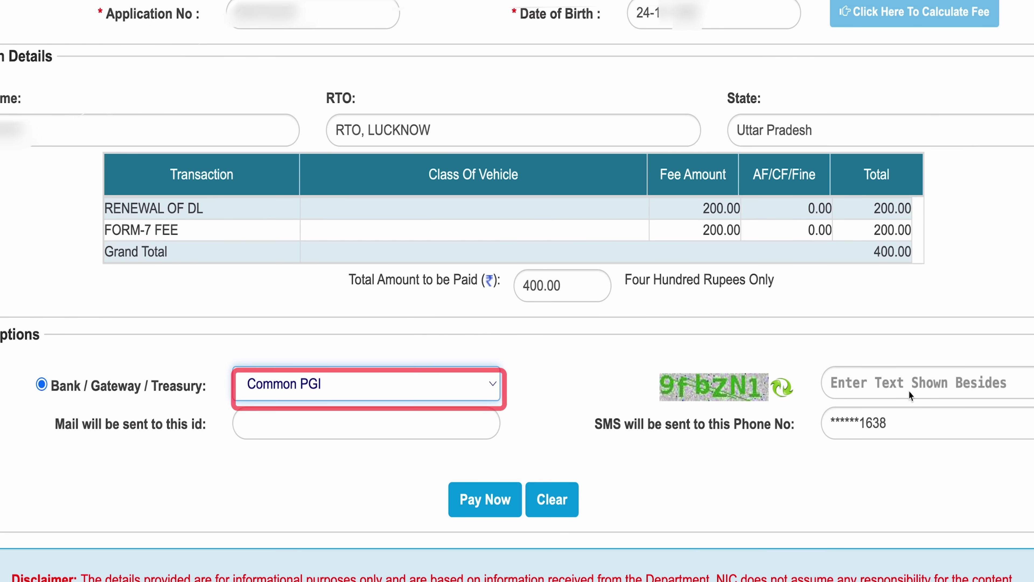
left_click(908, 380)
type("9")
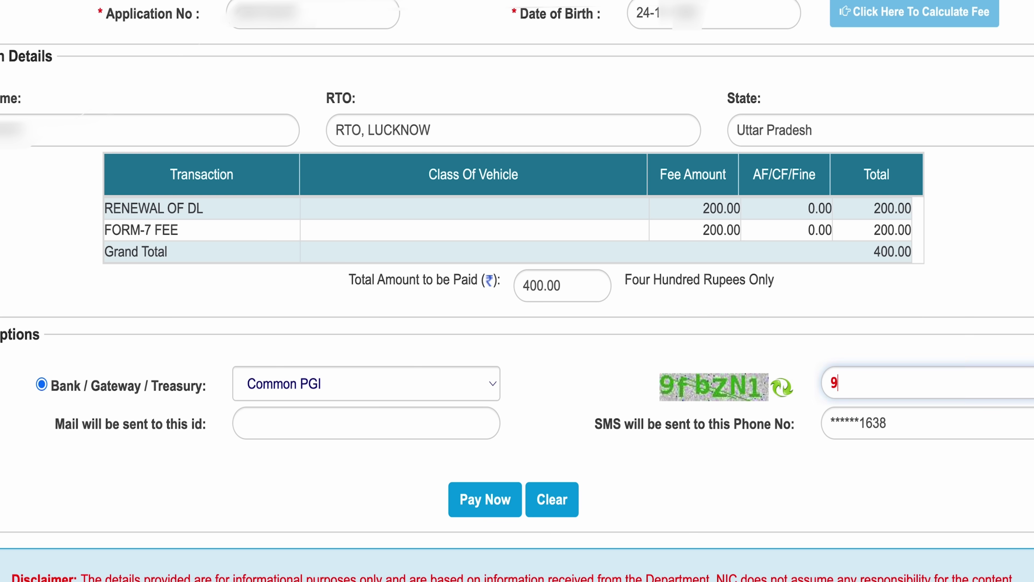
type("fbZN1")
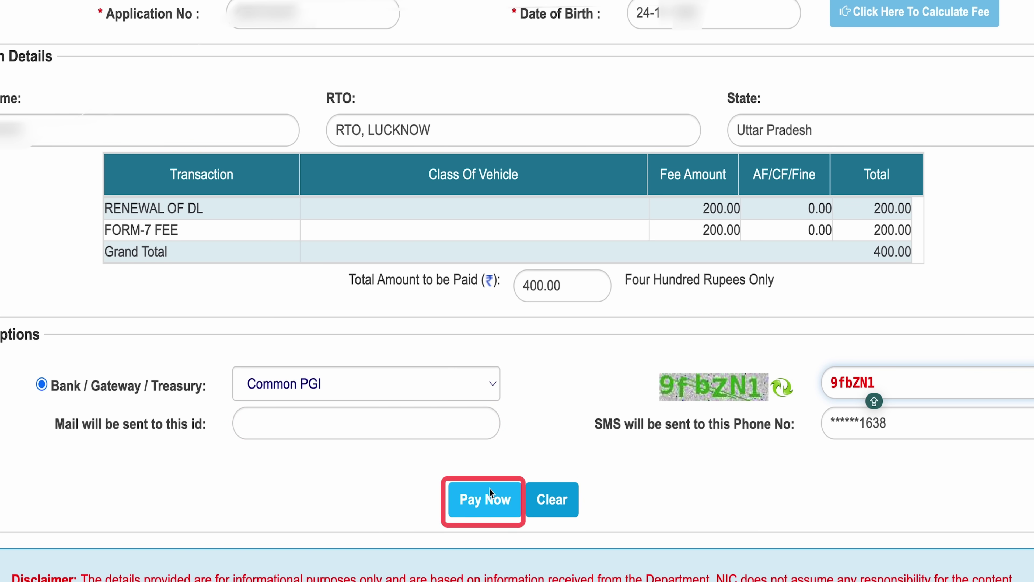
left_click(491, 500)
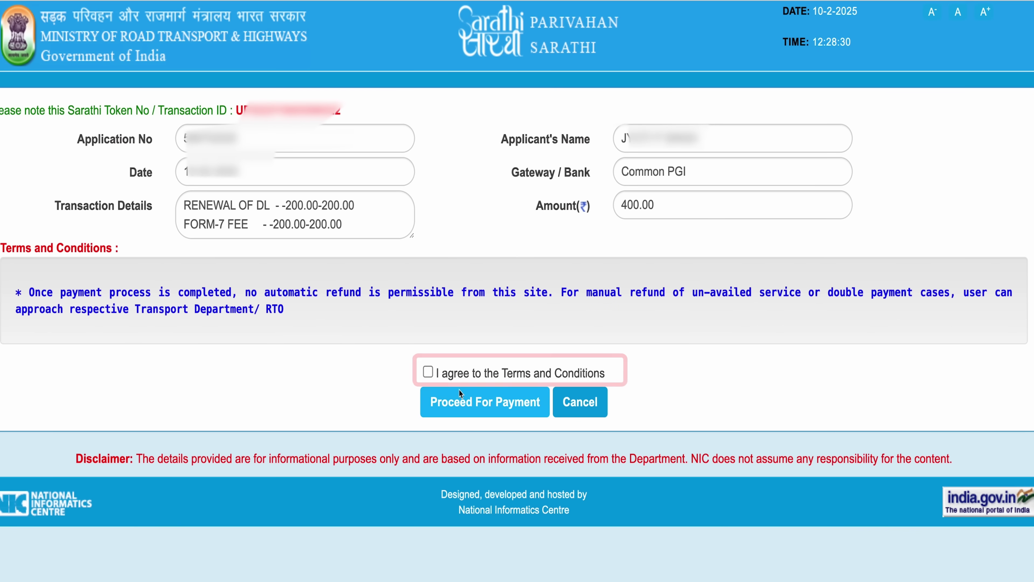
left_click(426, 374)
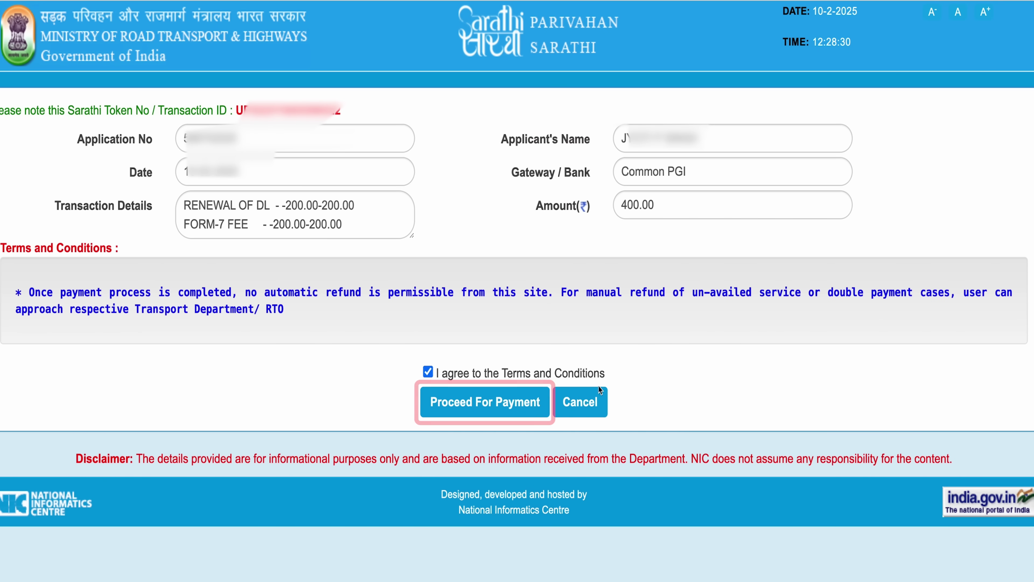
left_click(511, 410)
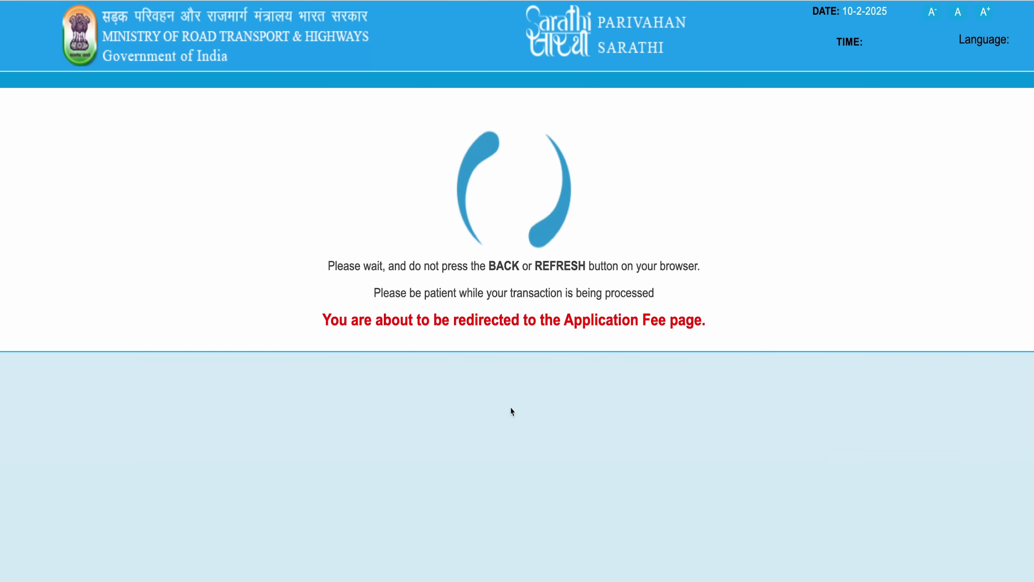
Select SBI (Multi Bank Payment) as the gateway, accept its terms and submit
scroll(591, 396, "down", 3)
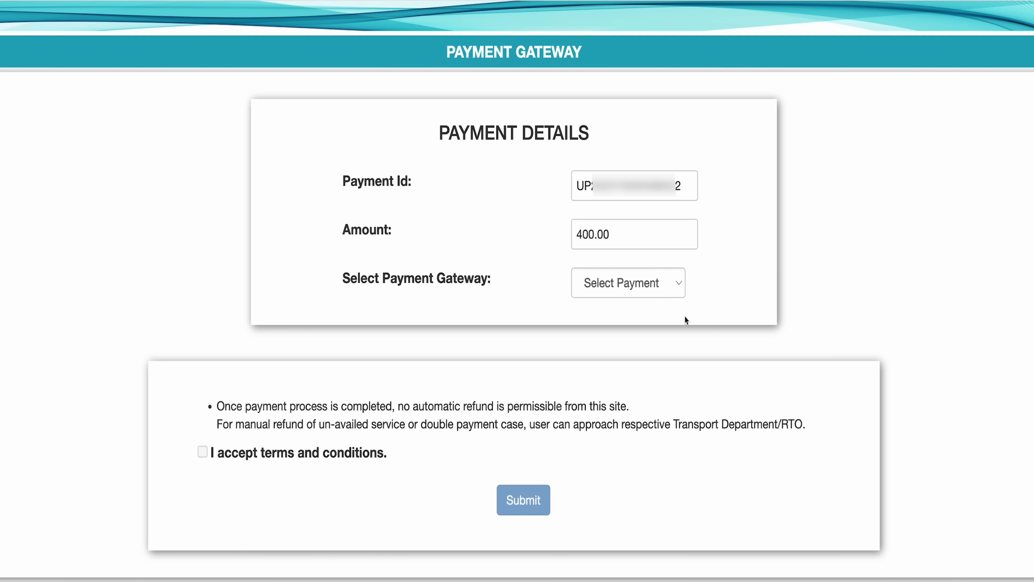
left_click(663, 280)
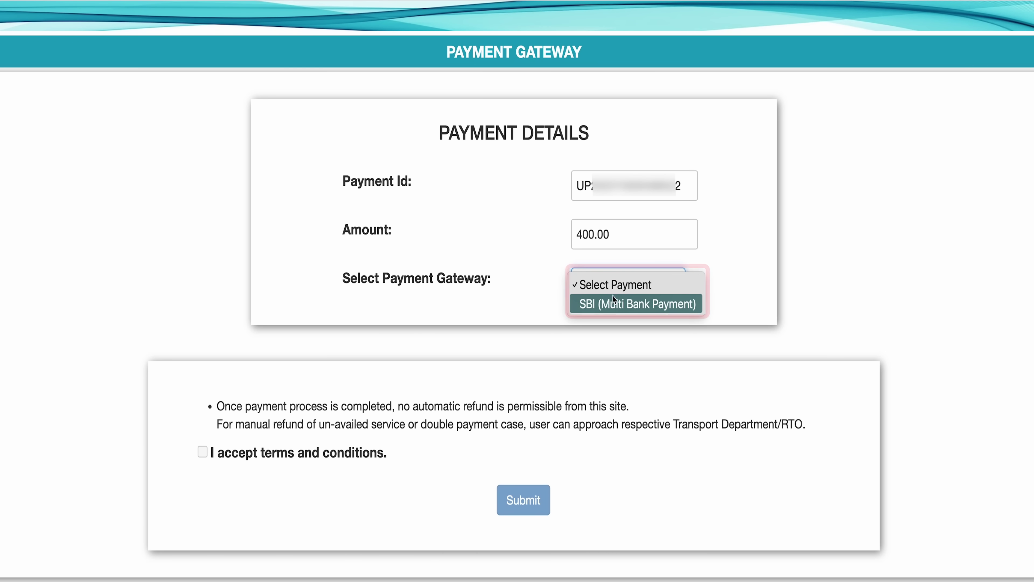
left_click(645, 303)
scroll(686, 359, "up", 2)
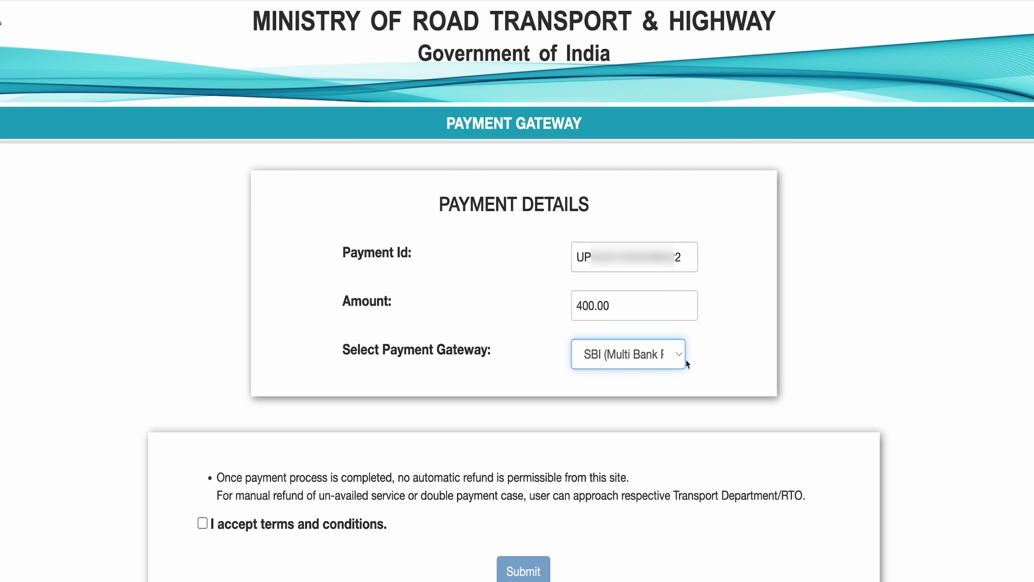
scroll(686, 359, "down", 5)
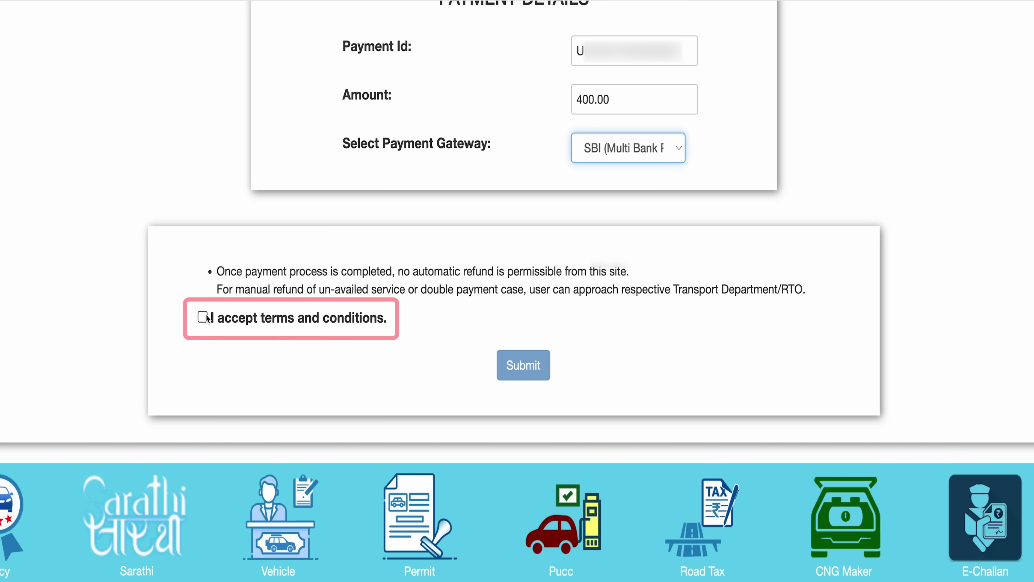
left_click(202, 317)
left_click(523, 365)
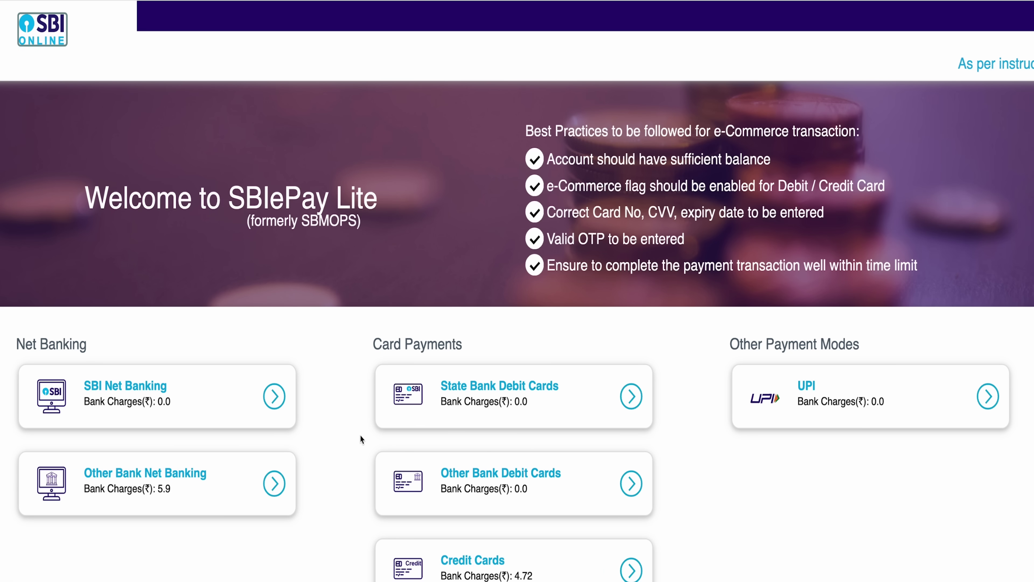
Choose UPI under Other Payment Modes on the SBIePay Lite page
scroll(542, 450, "down", 2)
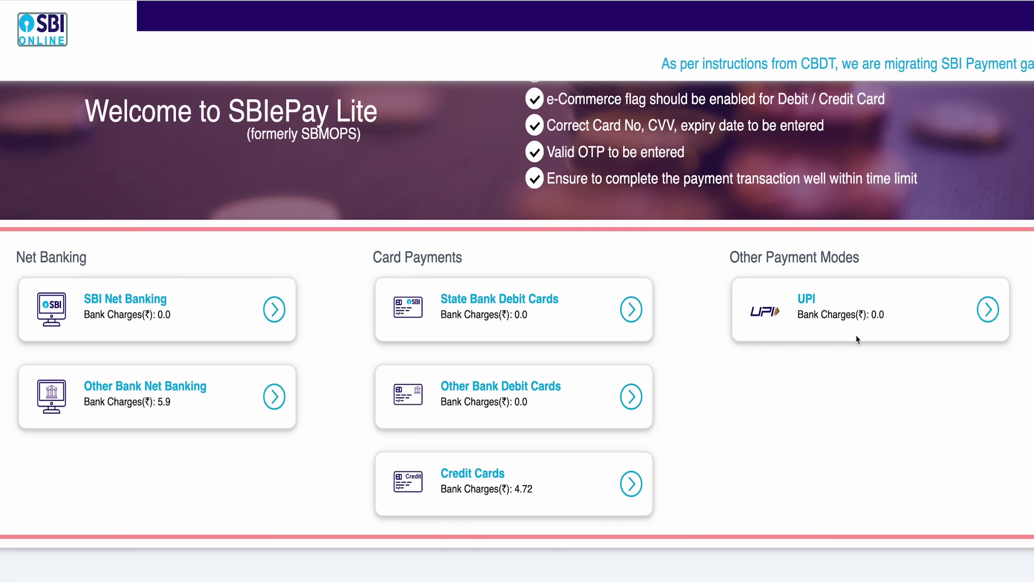
left_click(826, 315)
scroll(517, 468, "down", 5)
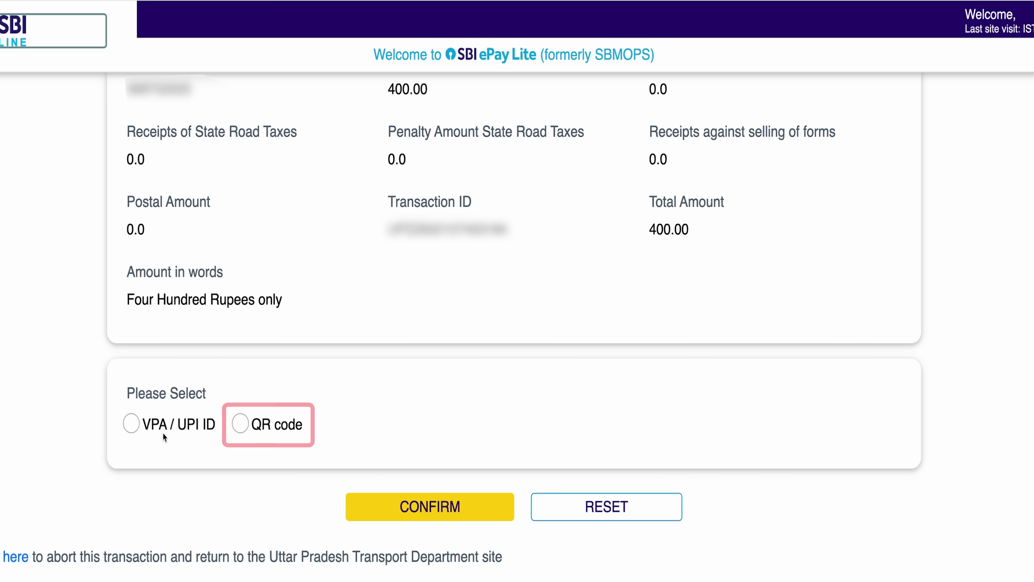
Pay the 400.00 fee by UPI ID collect request and dismiss the success alert
left_click(130, 424)
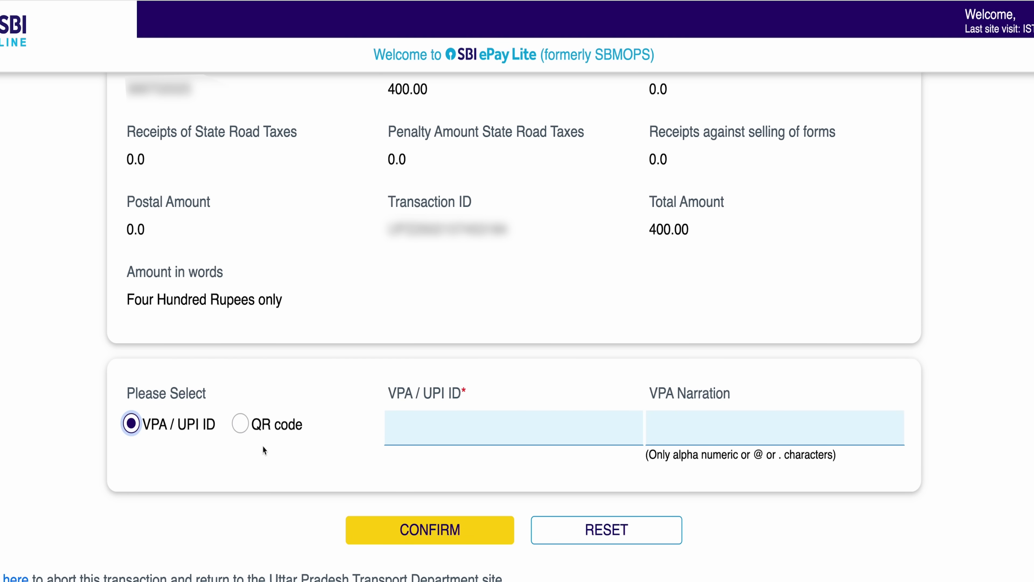
left_click(510, 444)
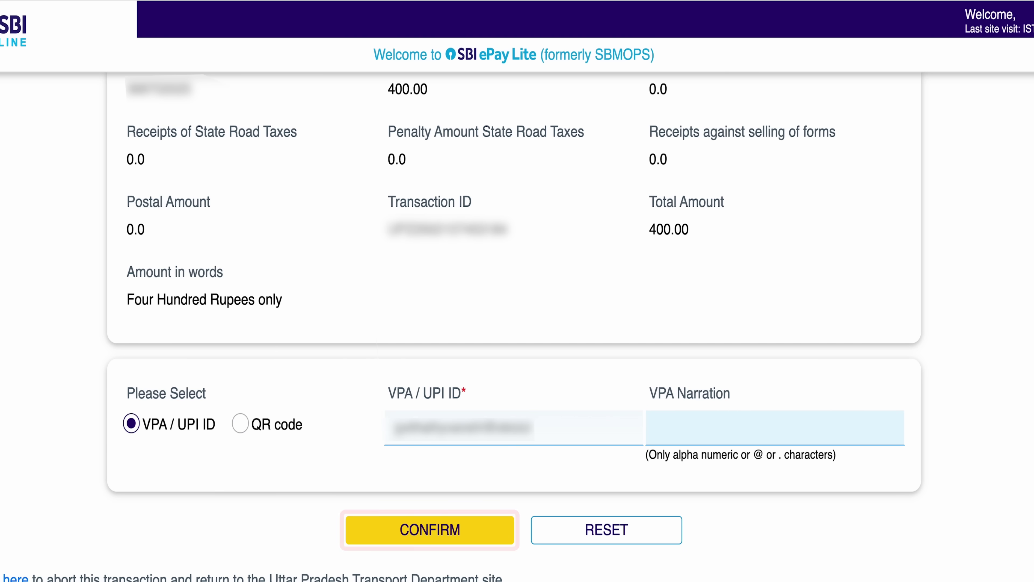
left_click(458, 530)
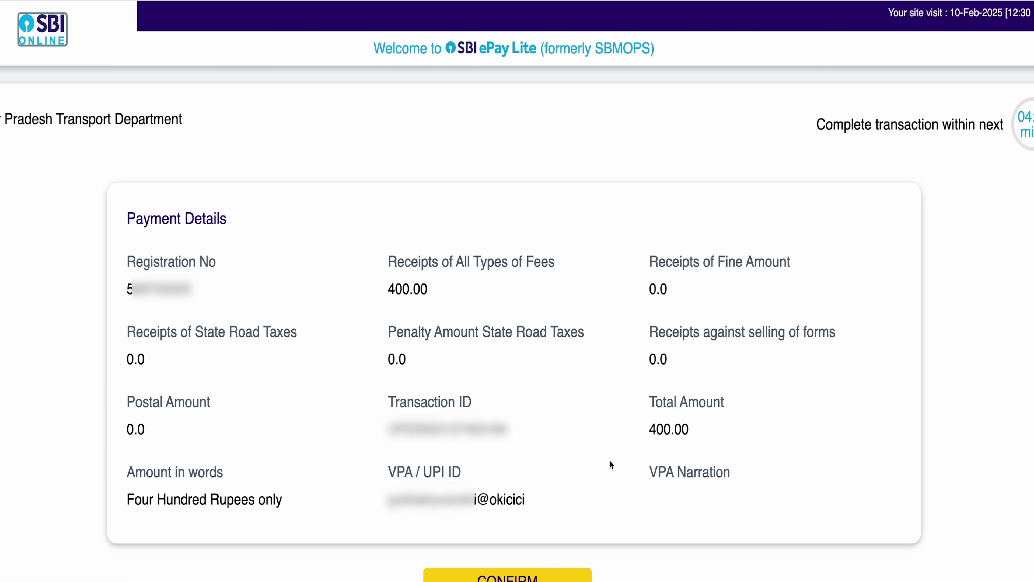
scroll(525, 539, "down", 3)
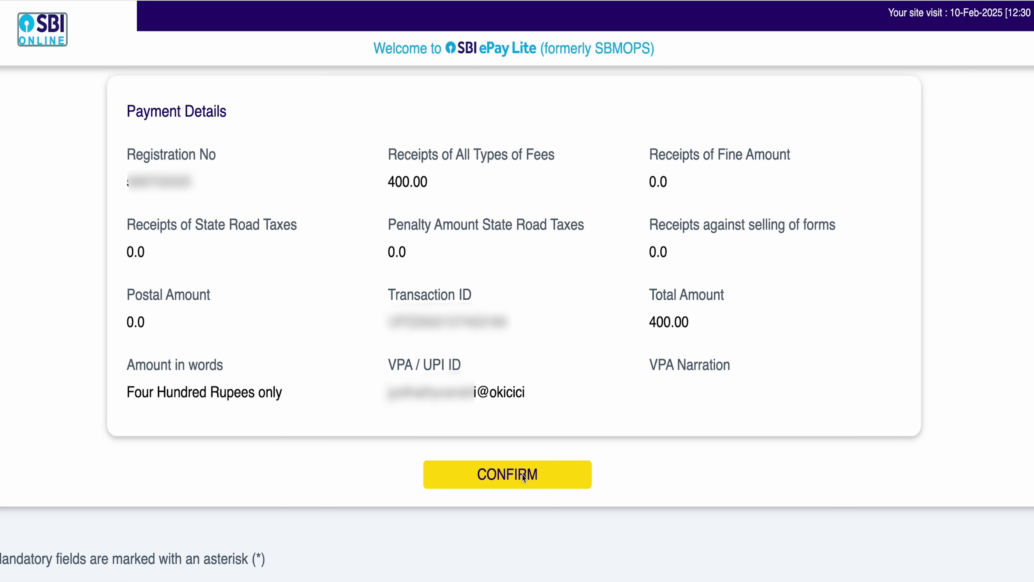
left_click(524, 477)
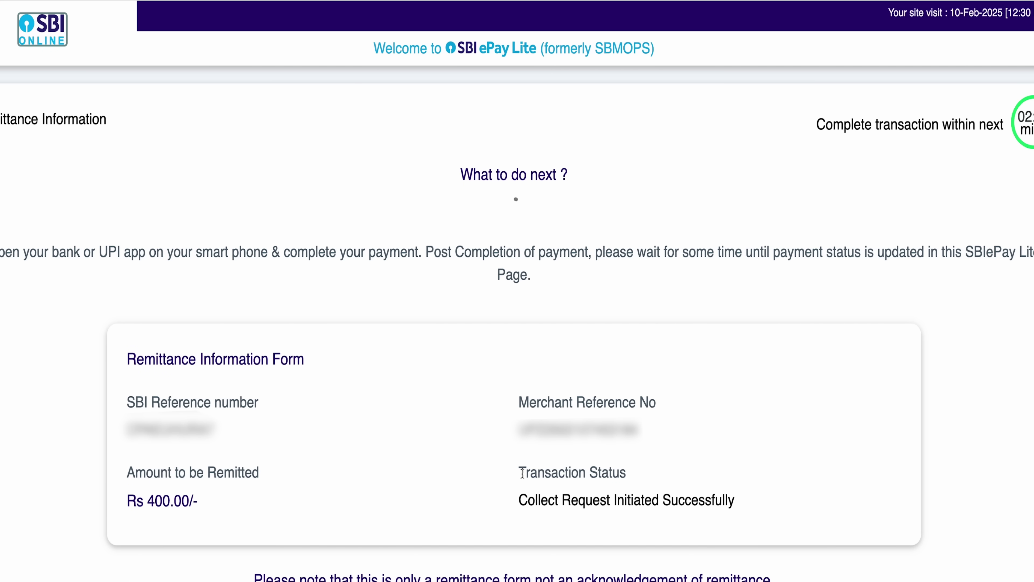
left_click(601, 43)
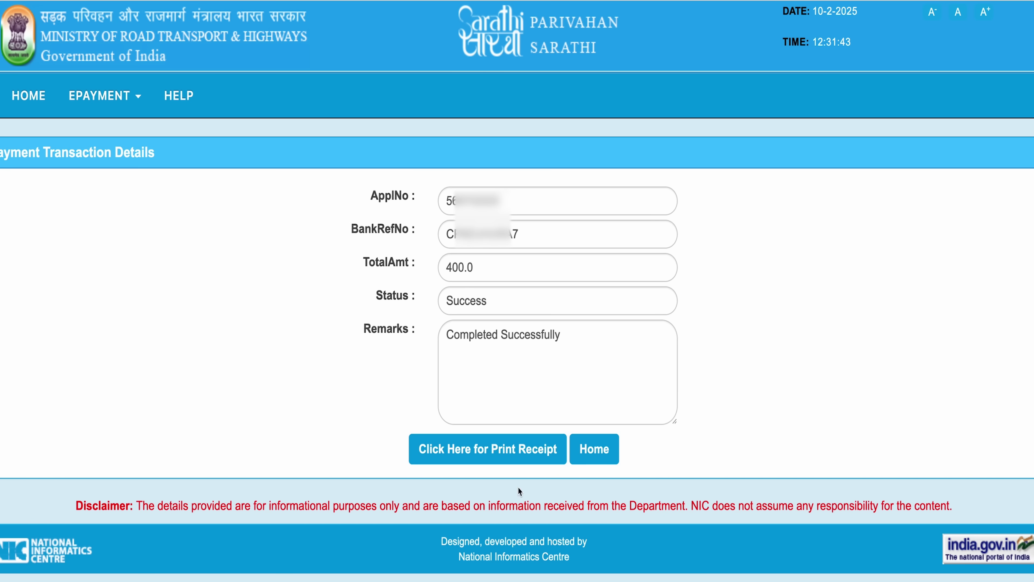
Print the RTO, LUCKNOW fee receipt with the captcha and save it as Report
left_click(497, 453)
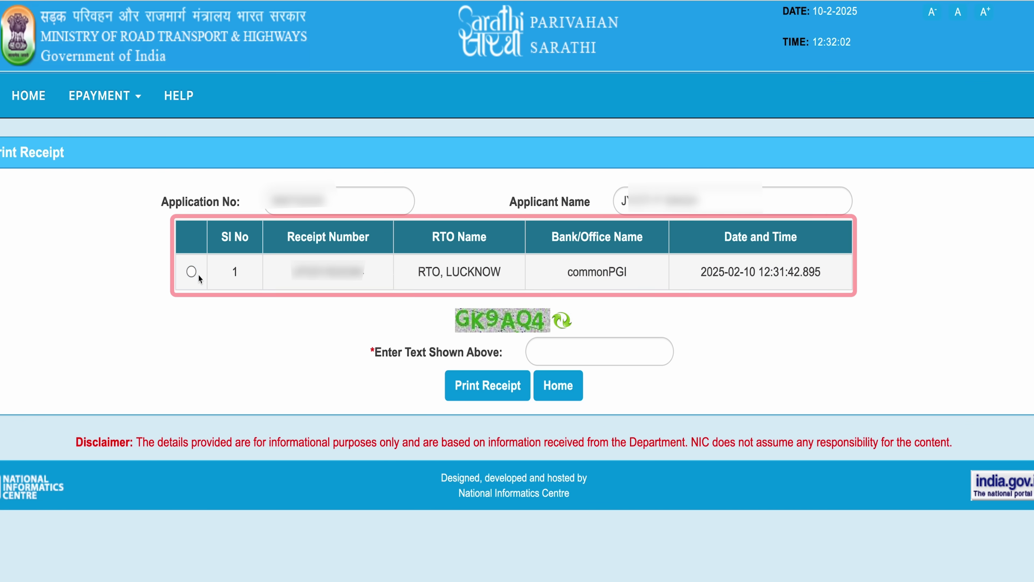
left_click(191, 272)
left_click(609, 352)
type("GK9AQ4")
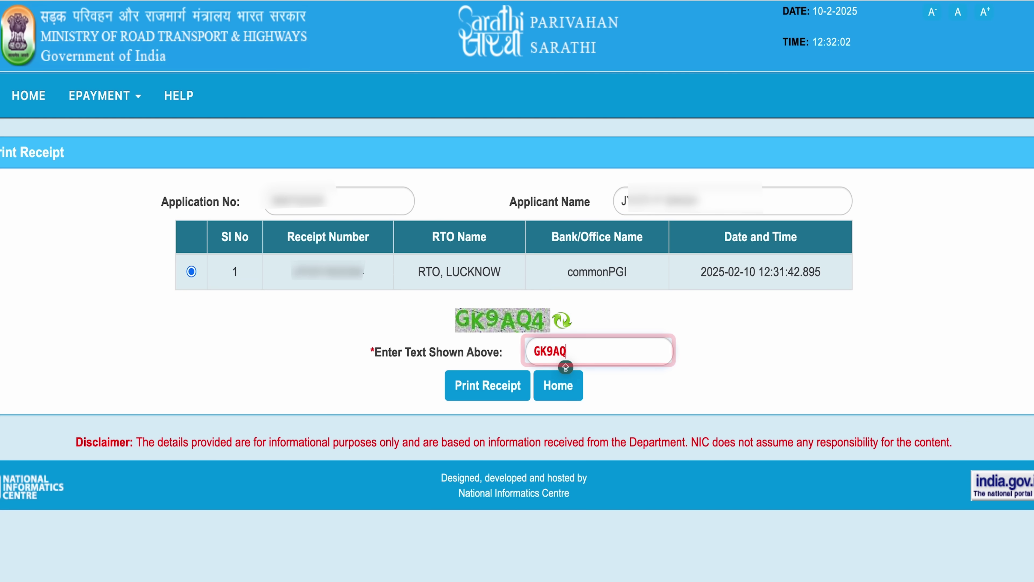
left_click(494, 393)
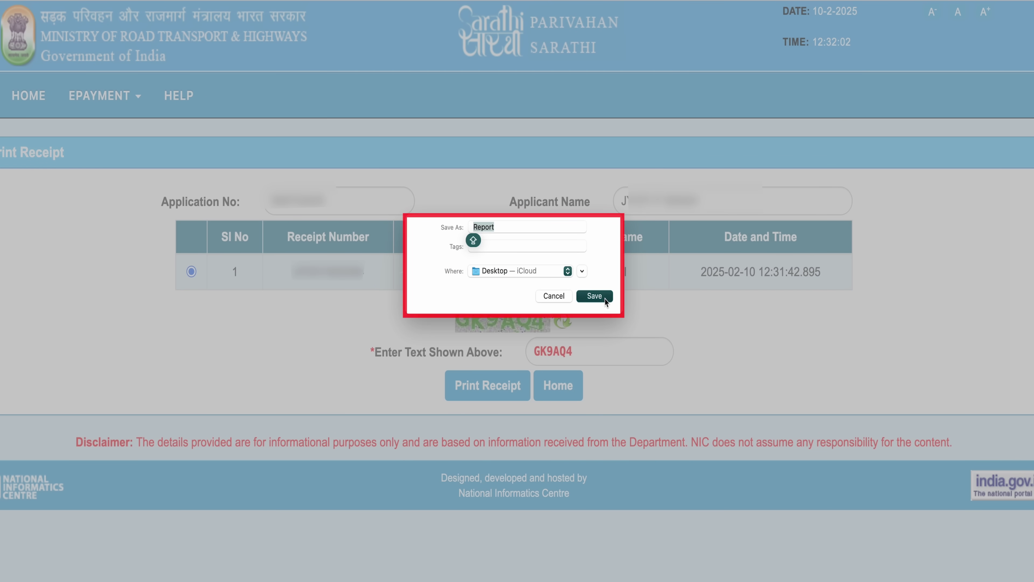
left_click(595, 296)
Open the downloaded Report receipt PDF and bring up its print dialog with Cmd+P
left_click(938, 3)
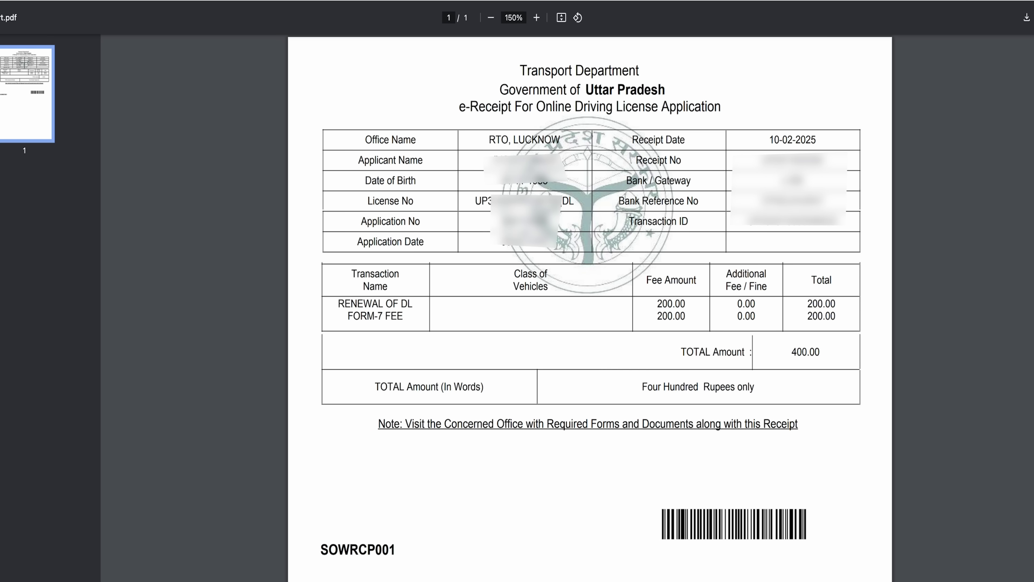
key("super+p")
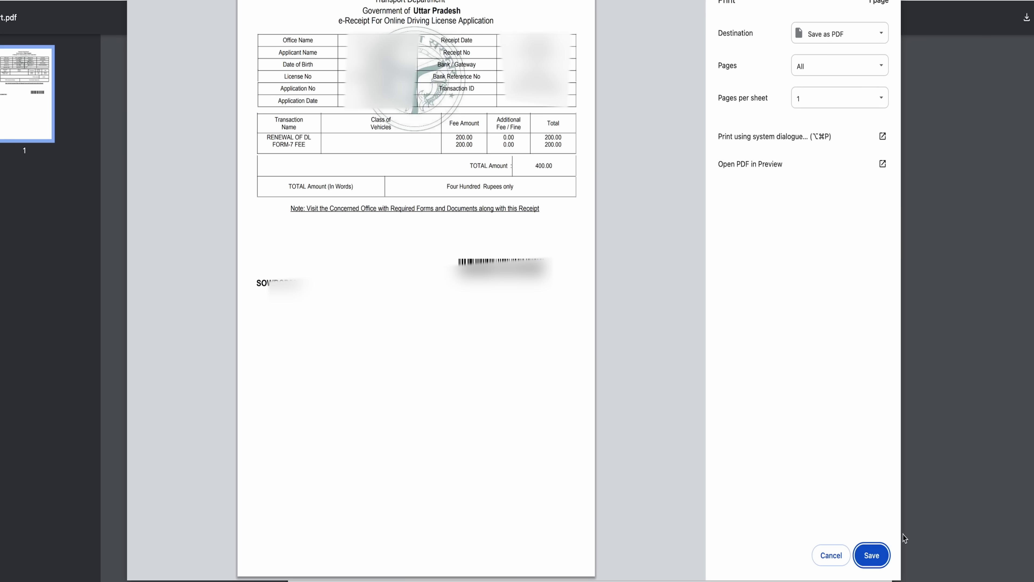
left_click(871, 555)
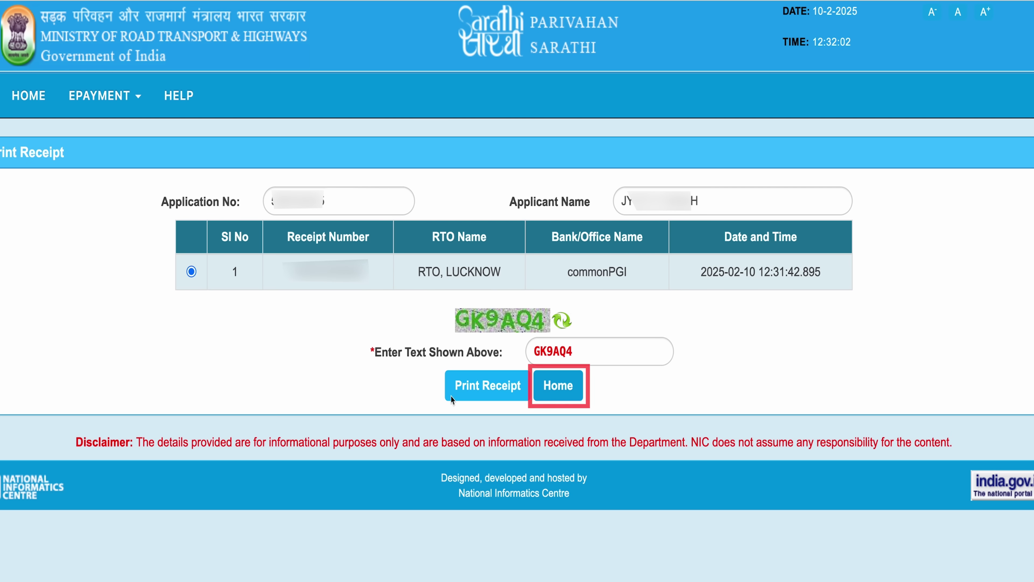
Return to the Sarathi home page and open Application Status
left_click(564, 394)
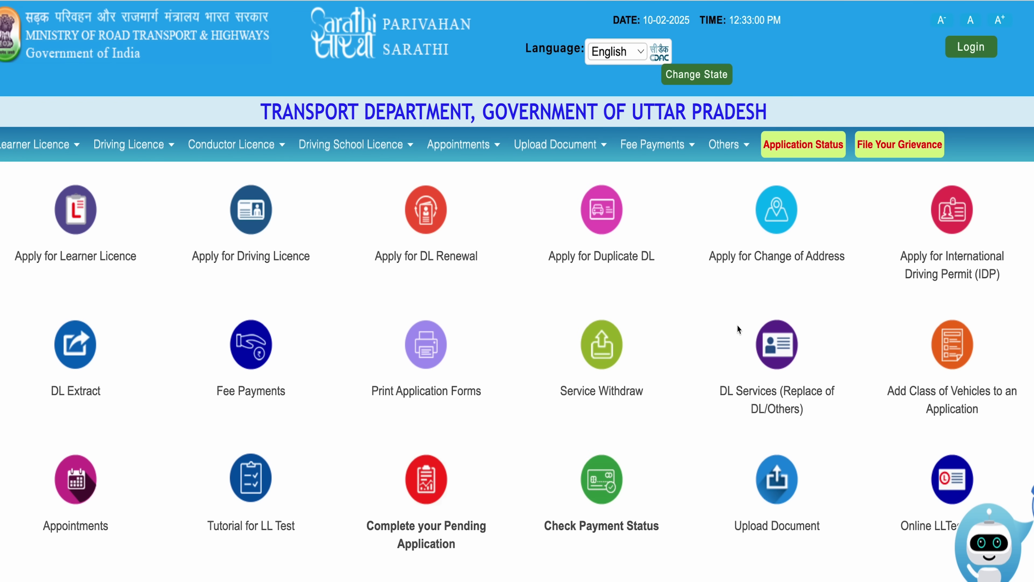
scroll(669, 313, "down", 2)
scroll(700, 298, "up", 2)
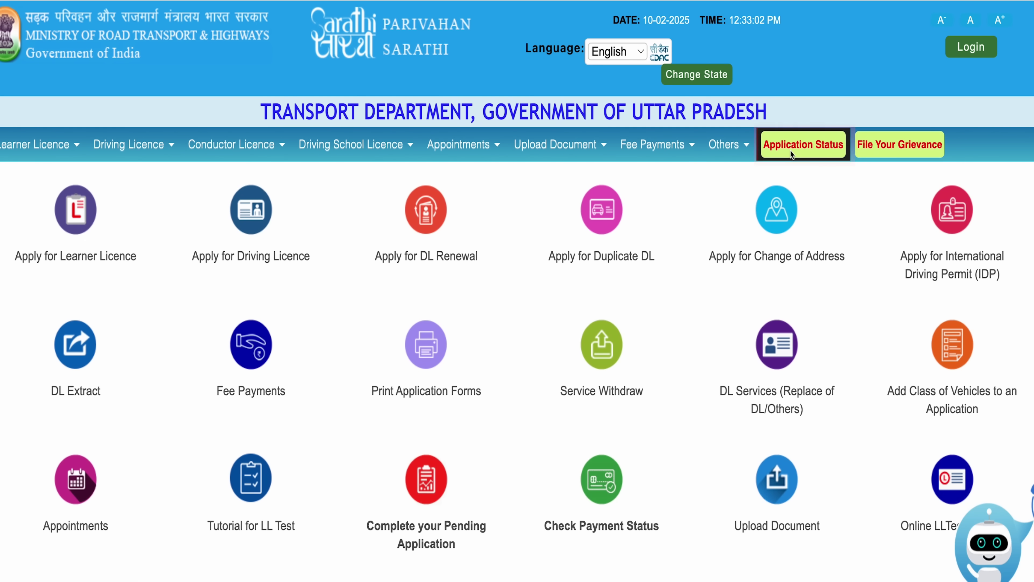
left_click(791, 154)
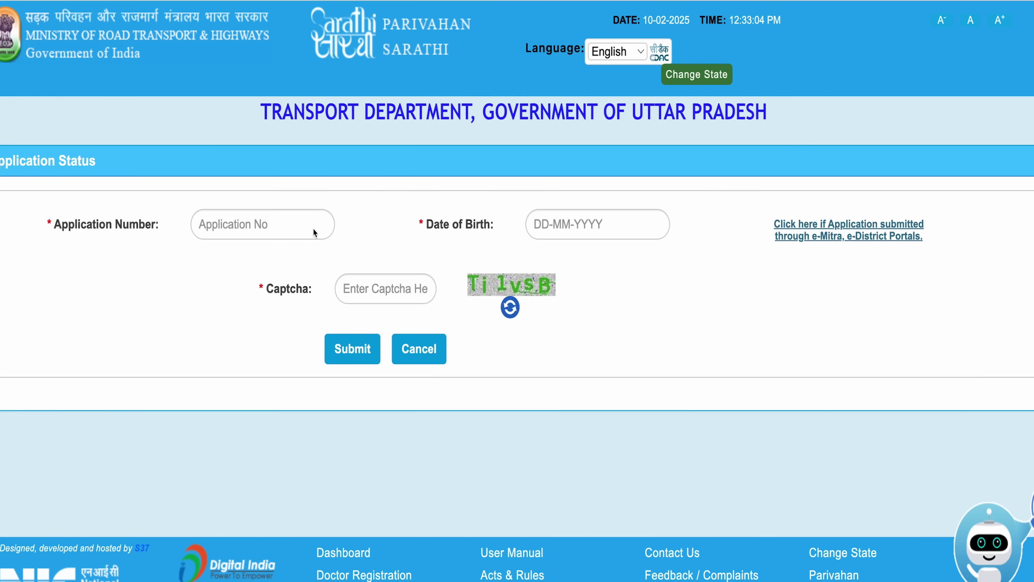
Submit the application number, applicant's date of birth and captcha to view the stages
left_click(313, 232)
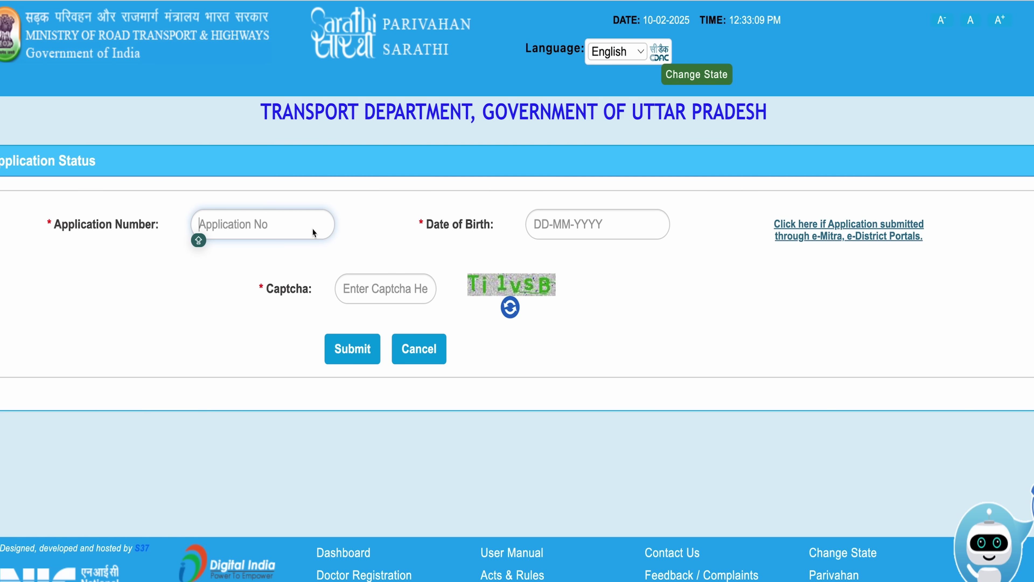
type("5")
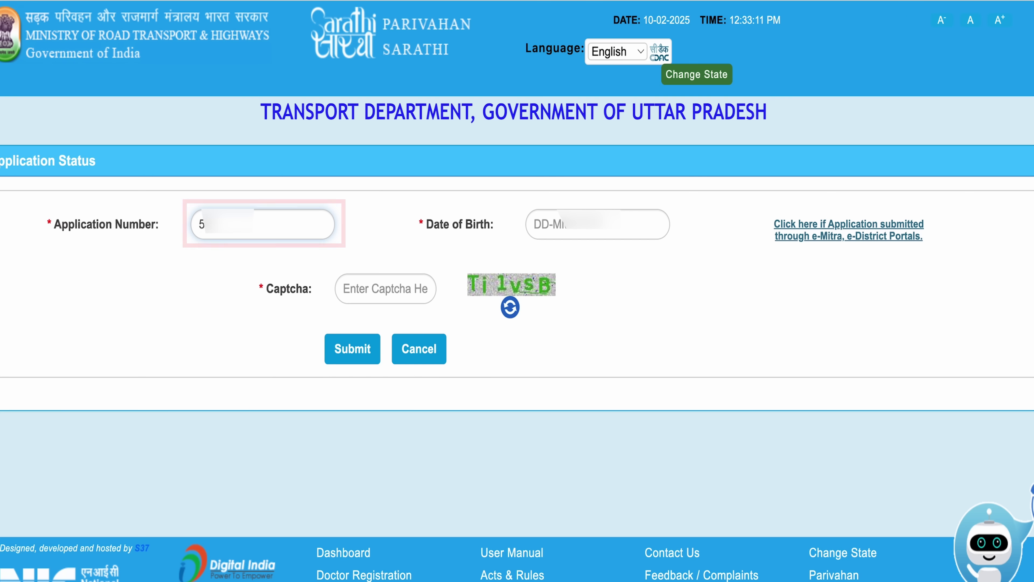
left_click(598, 230)
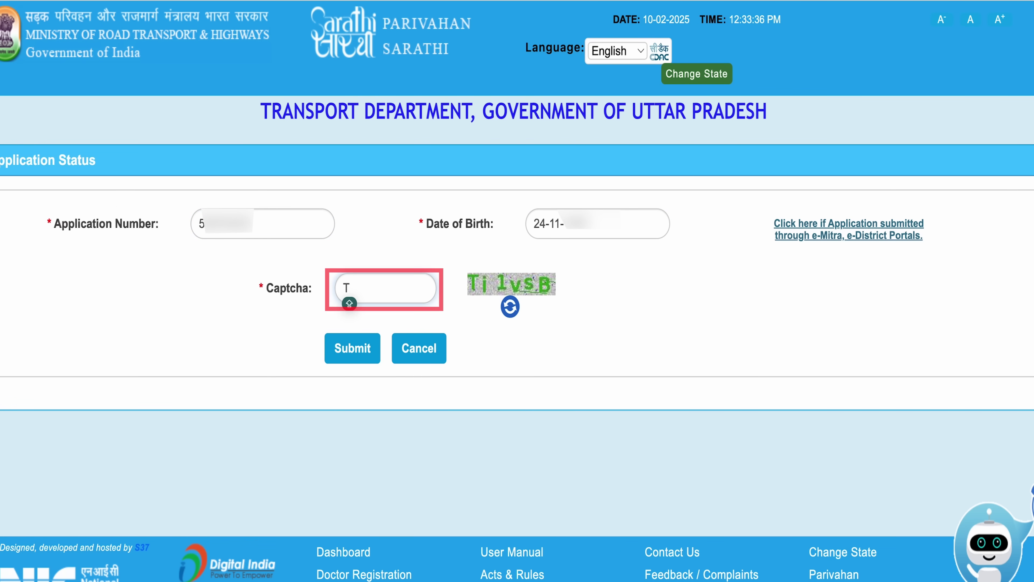
type("i1vsB")
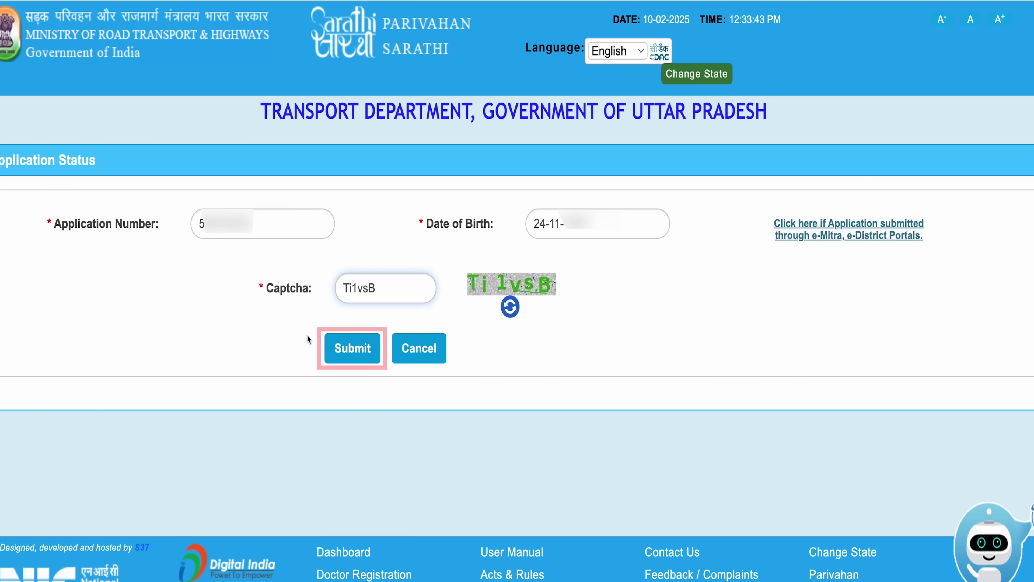
left_click(358, 353)
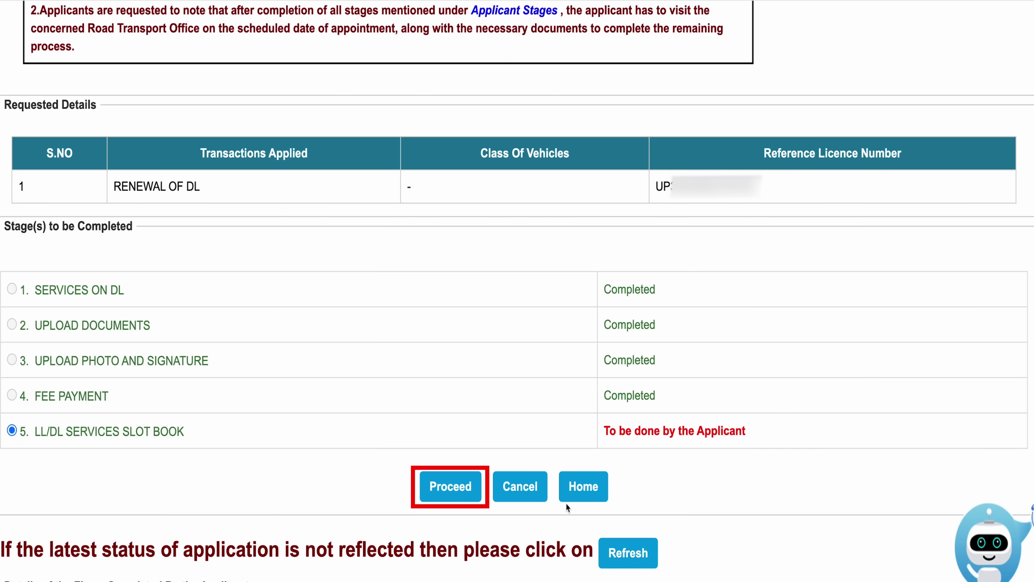
Pick 18-02-2025 with the 10.00-12.00 slot at RTO, Lucknow and book it
left_click(451, 491)
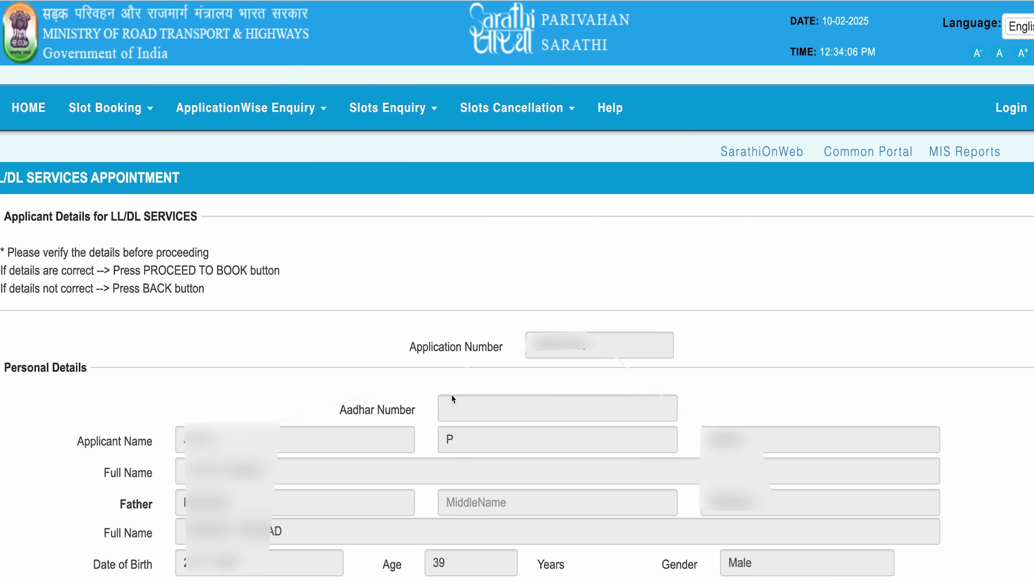
scroll(585, 446, "down", 6)
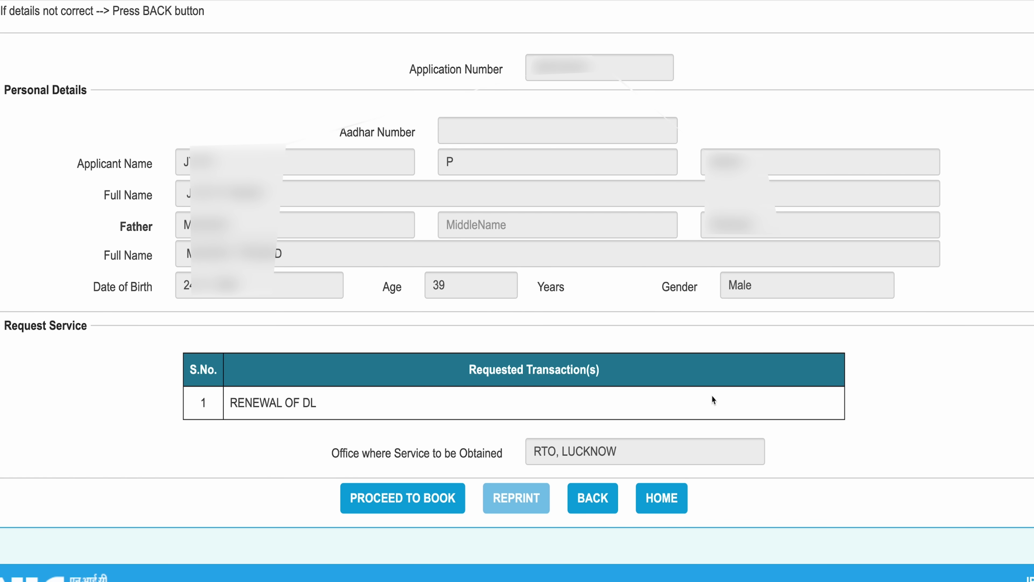
scroll(548, 406, "down", 1)
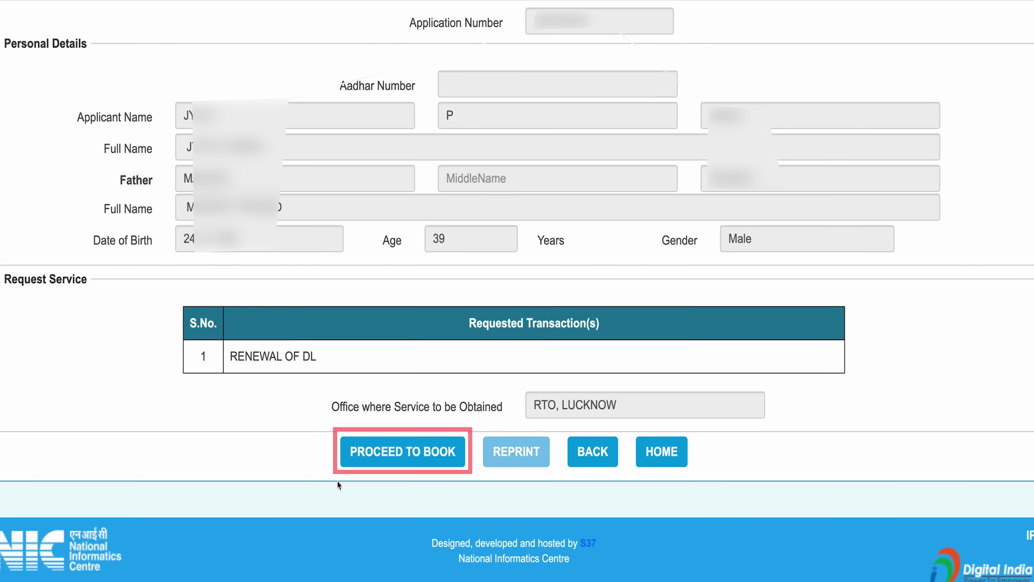
left_click(393, 461)
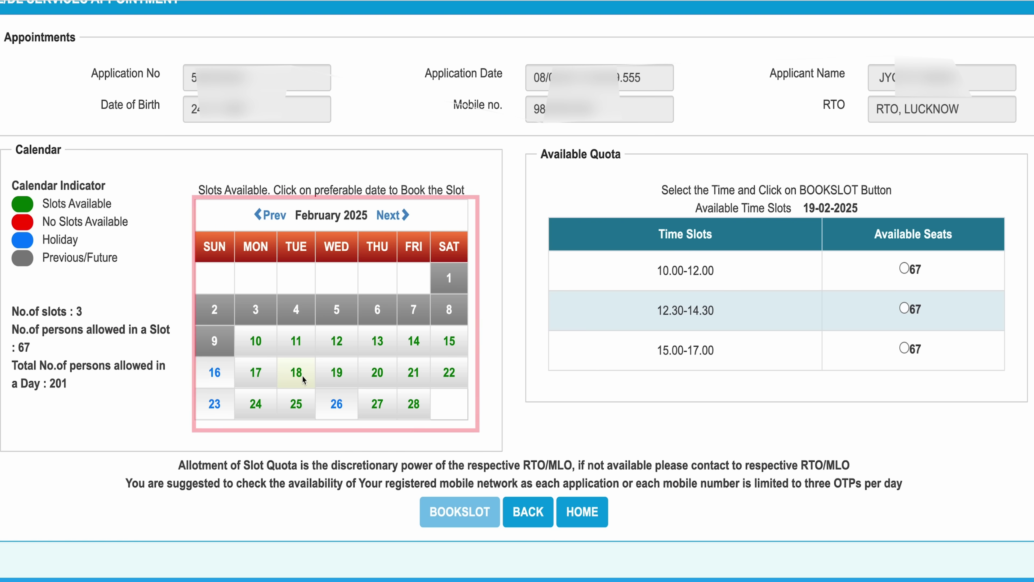
left_click(302, 375)
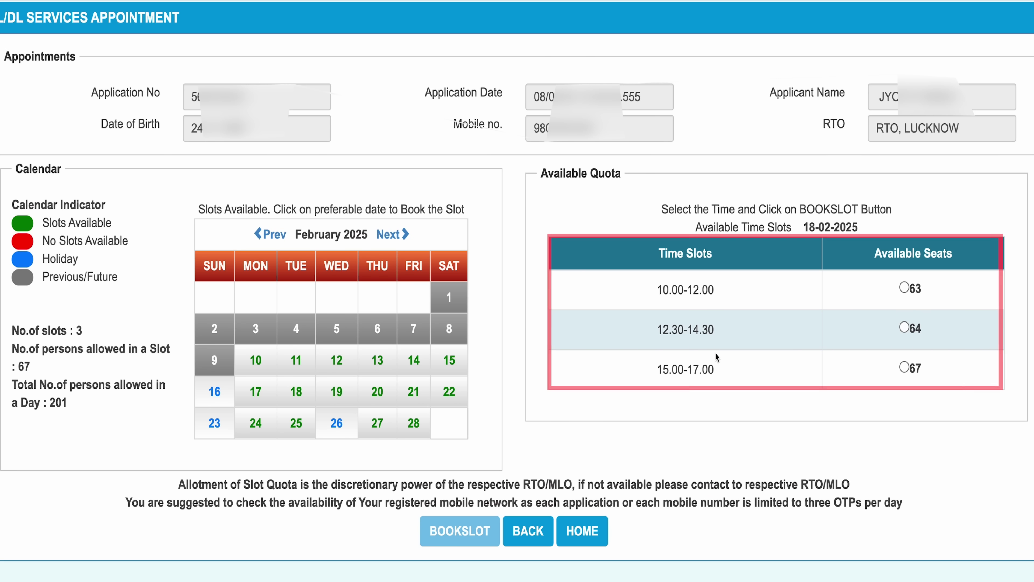
left_click(904, 288)
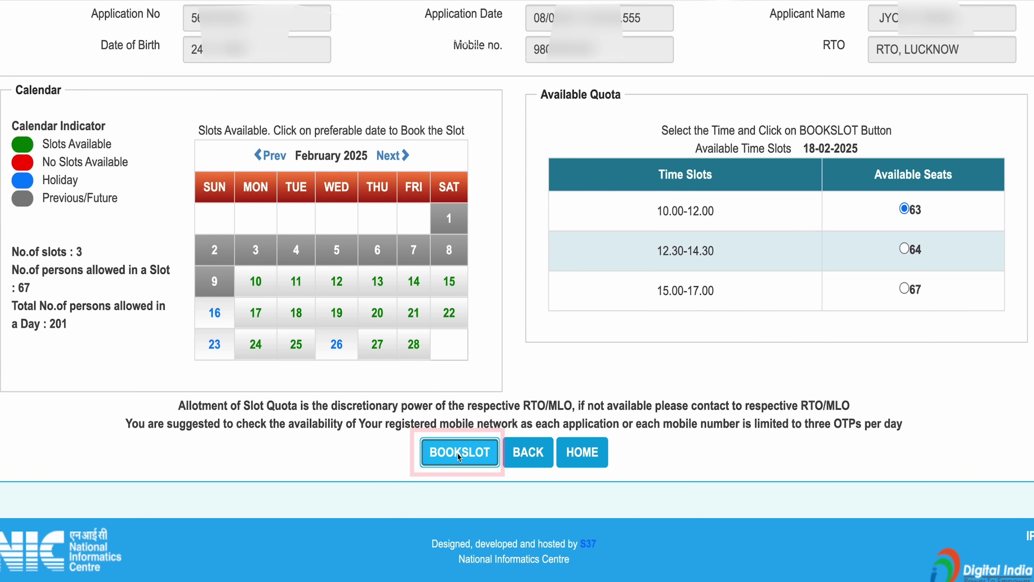
left_click(458, 452)
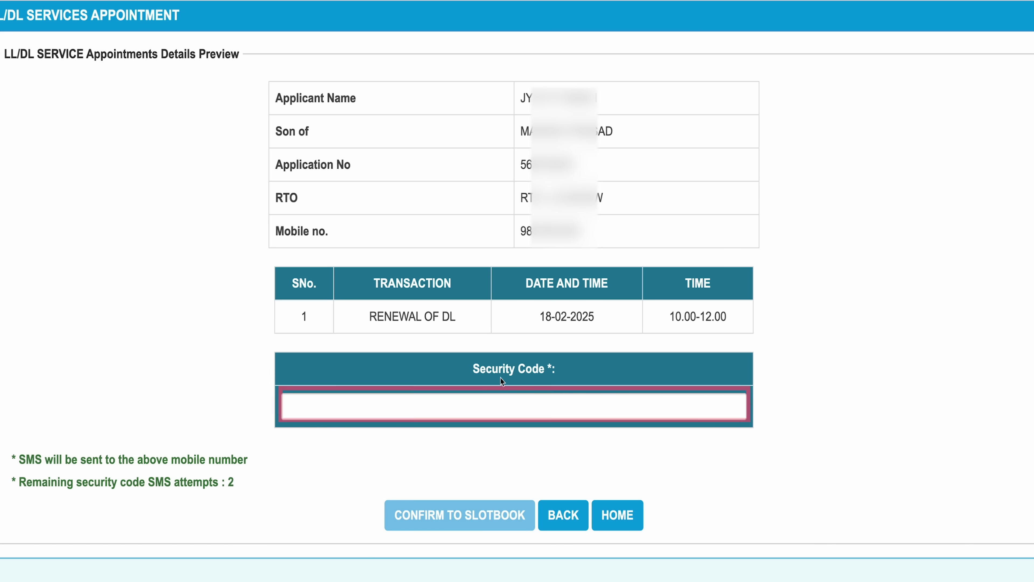
Enter the SMS security code and confirm the slot booking
left_click(544, 402)
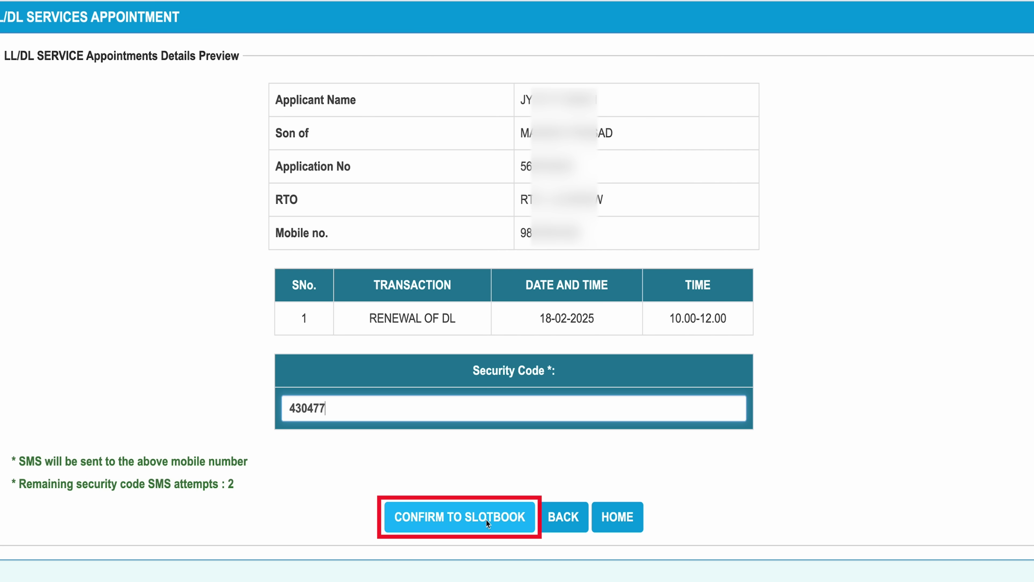
left_click(491, 527)
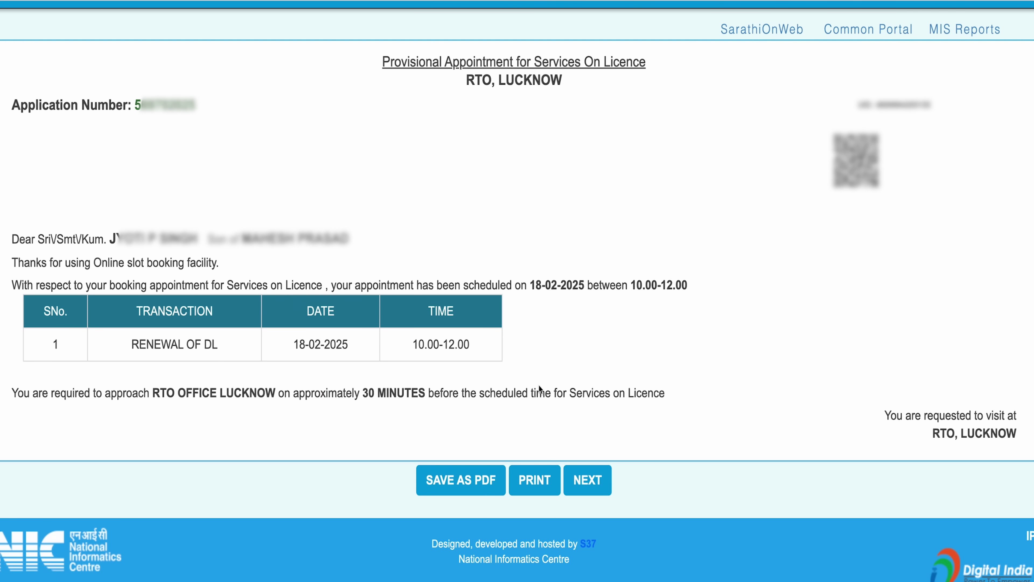
Print the 18-02-2025 provisional appointment slip to Save as PDF
left_click(534, 480)
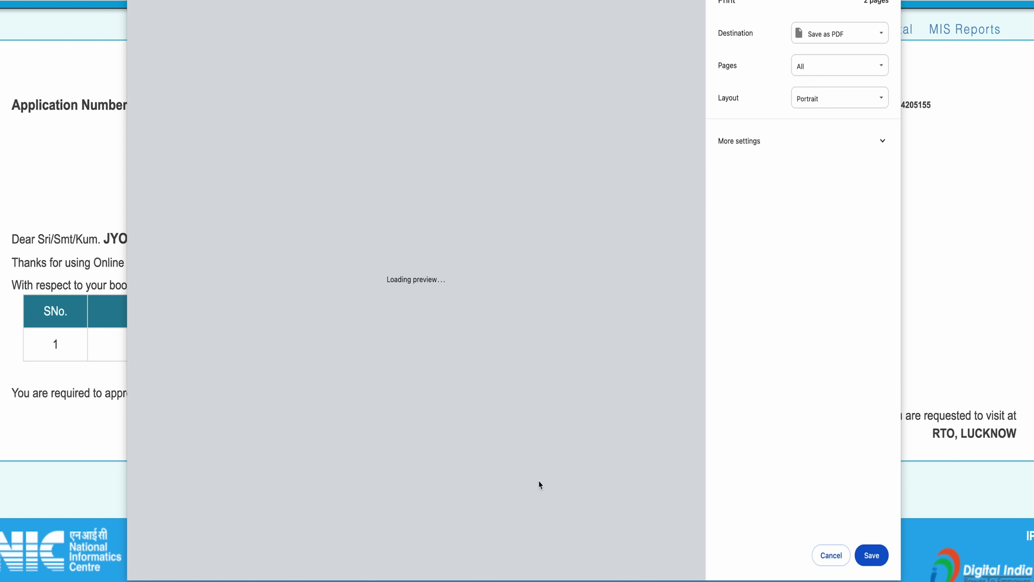